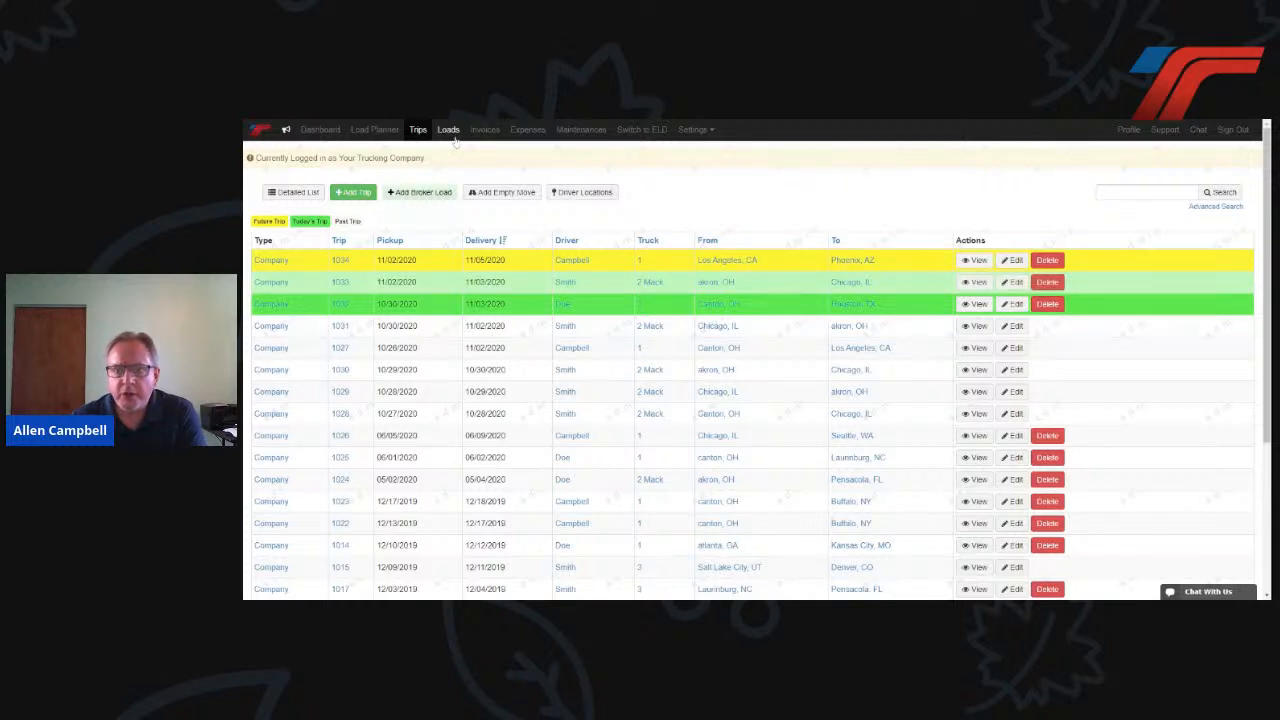
- Open the details of load 133 from akron, OH to Chicago, IL and review its information and fees
left_click(452, 134)
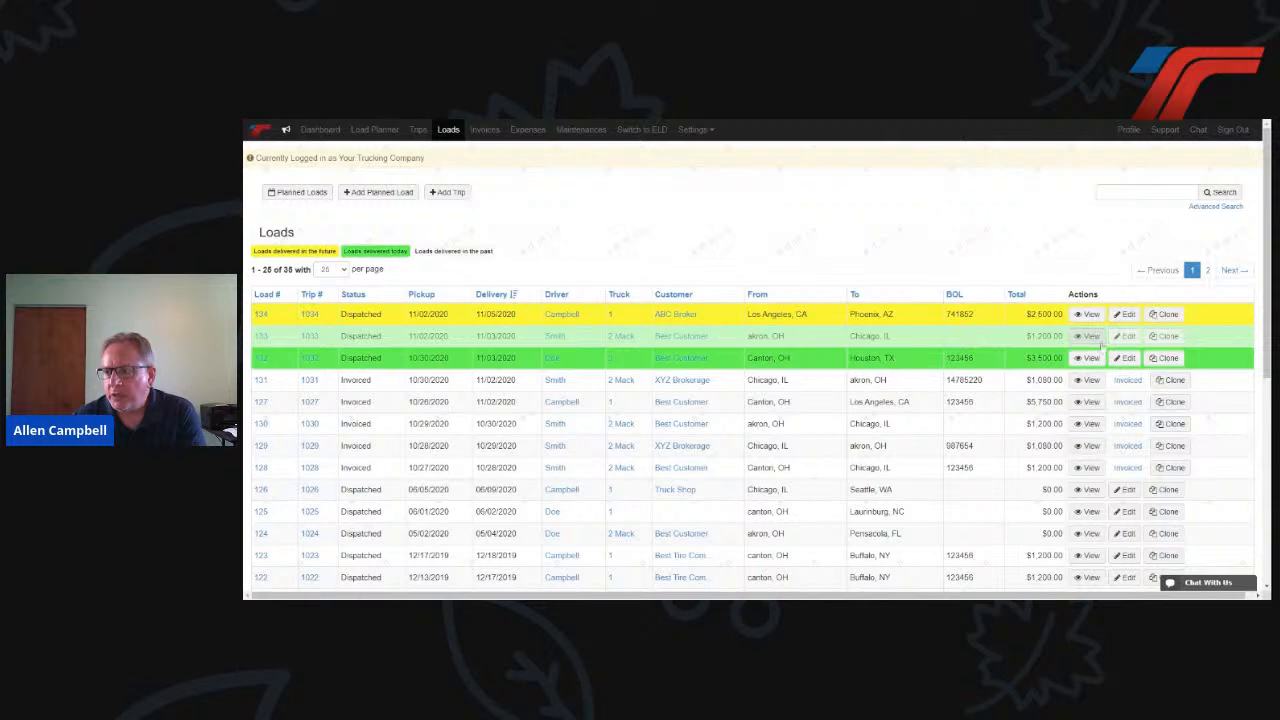
left_click(1090, 337)
scroll(735, 393, "down", 3)
scroll(735, 393, "down", 3)
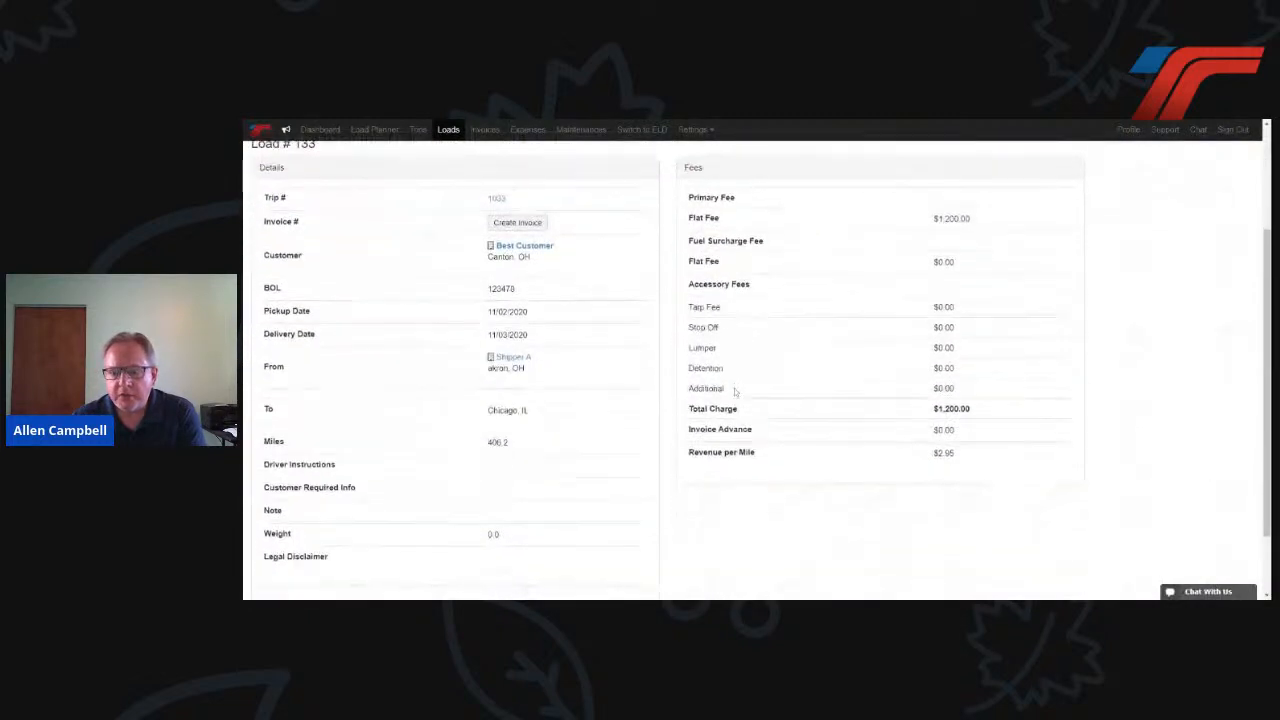
scroll(735, 393, "up", 3)
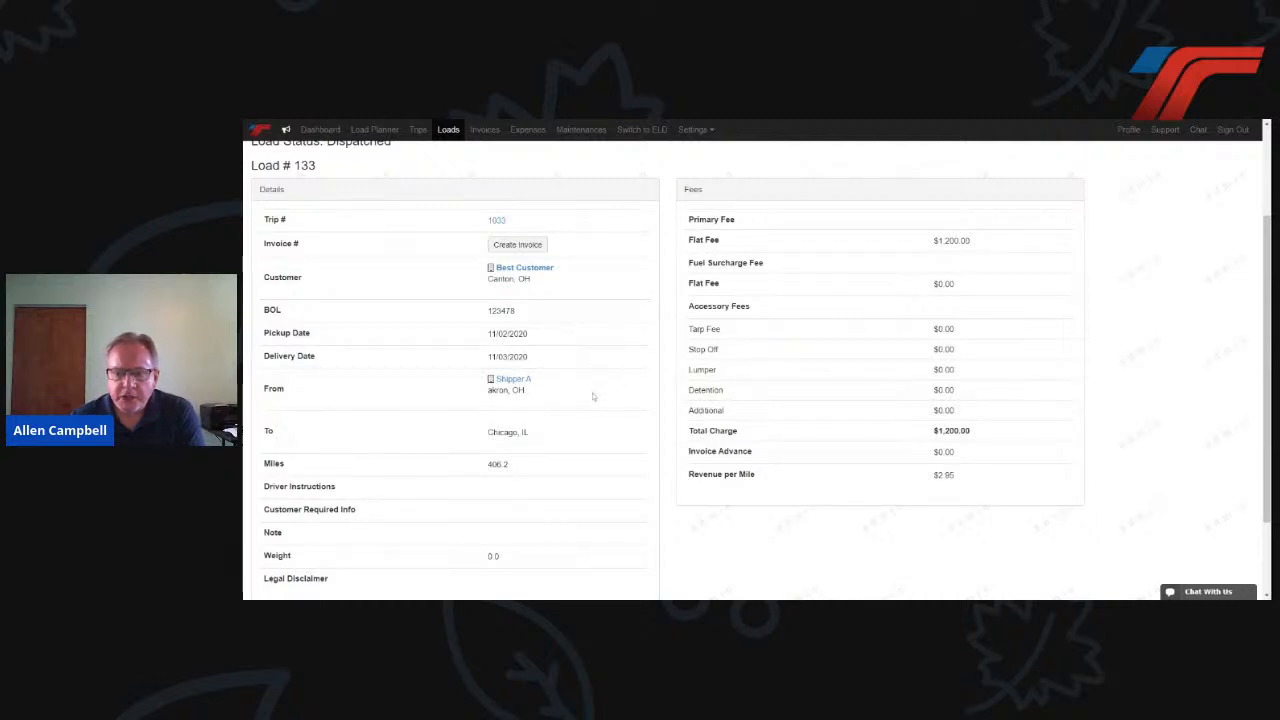
scroll(584, 434, "up", 1)
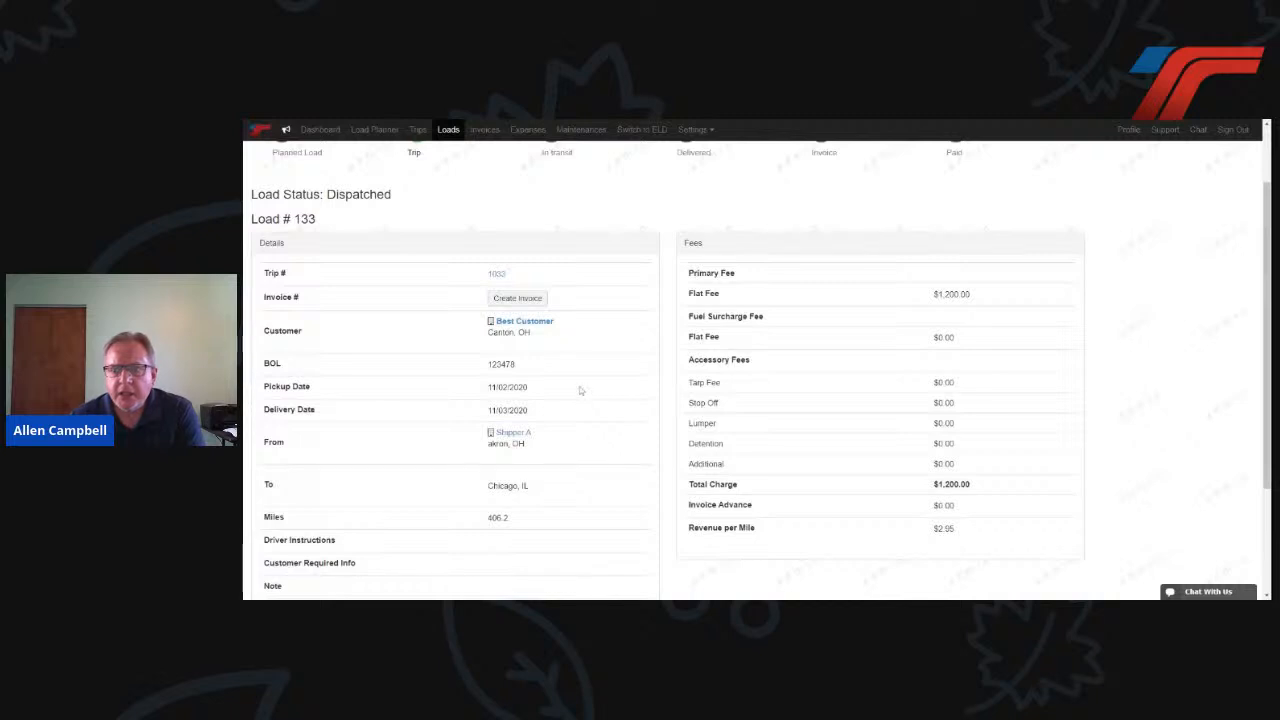
- Create an invoice for Best Customer containing only load 133 and open the form for emailing it
left_click(517, 298)
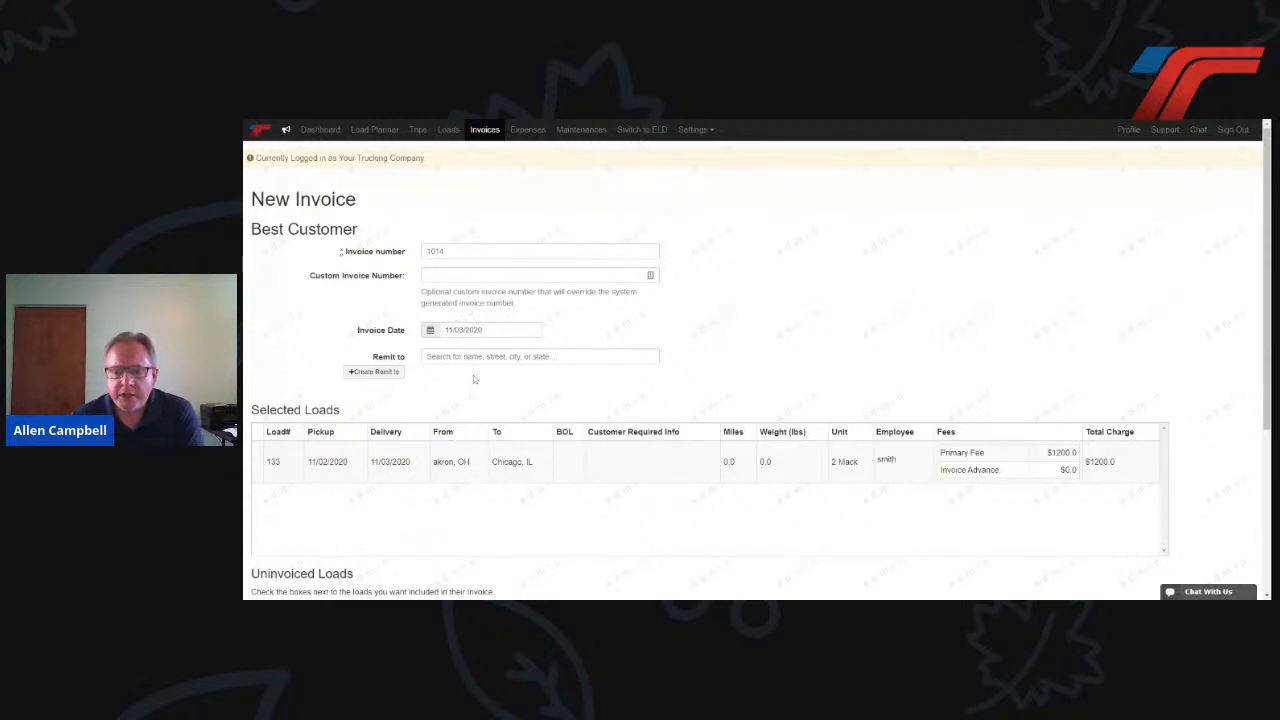
scroll(474, 378, "down", 5)
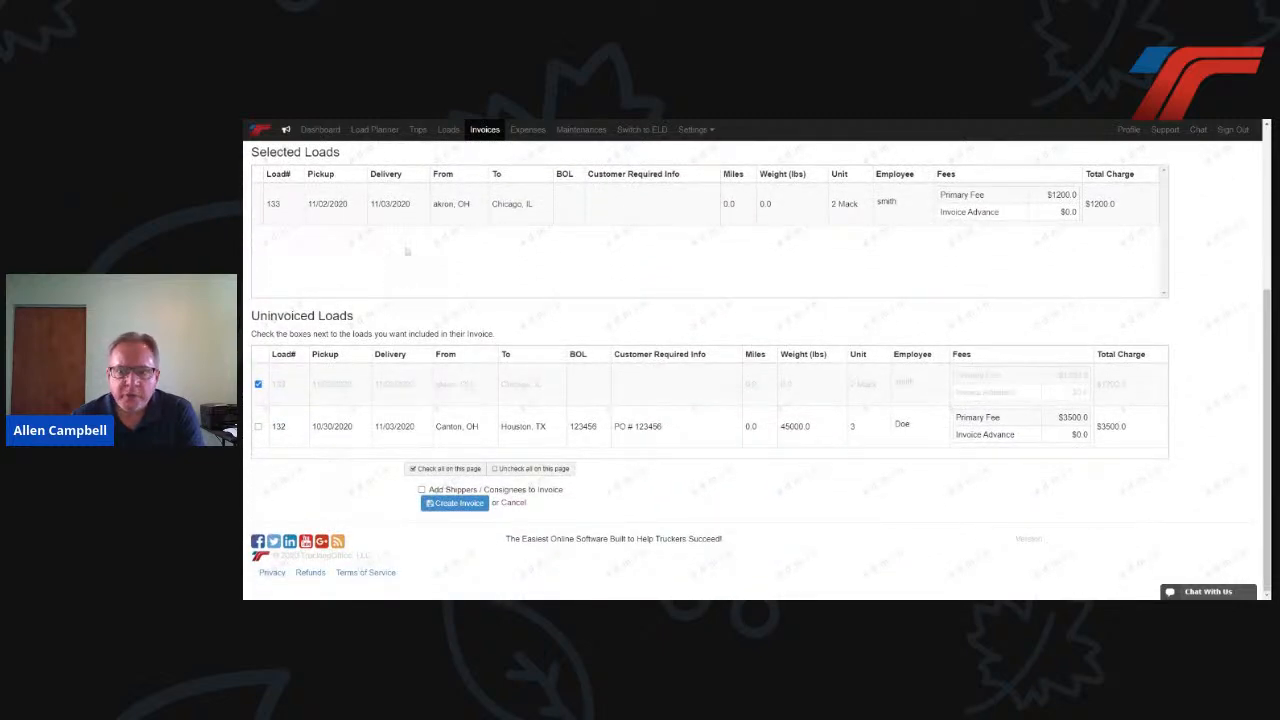
scroll(406, 251, "up", 3)
scroll(406, 251, "down", 1)
scroll(406, 251, "down", 2)
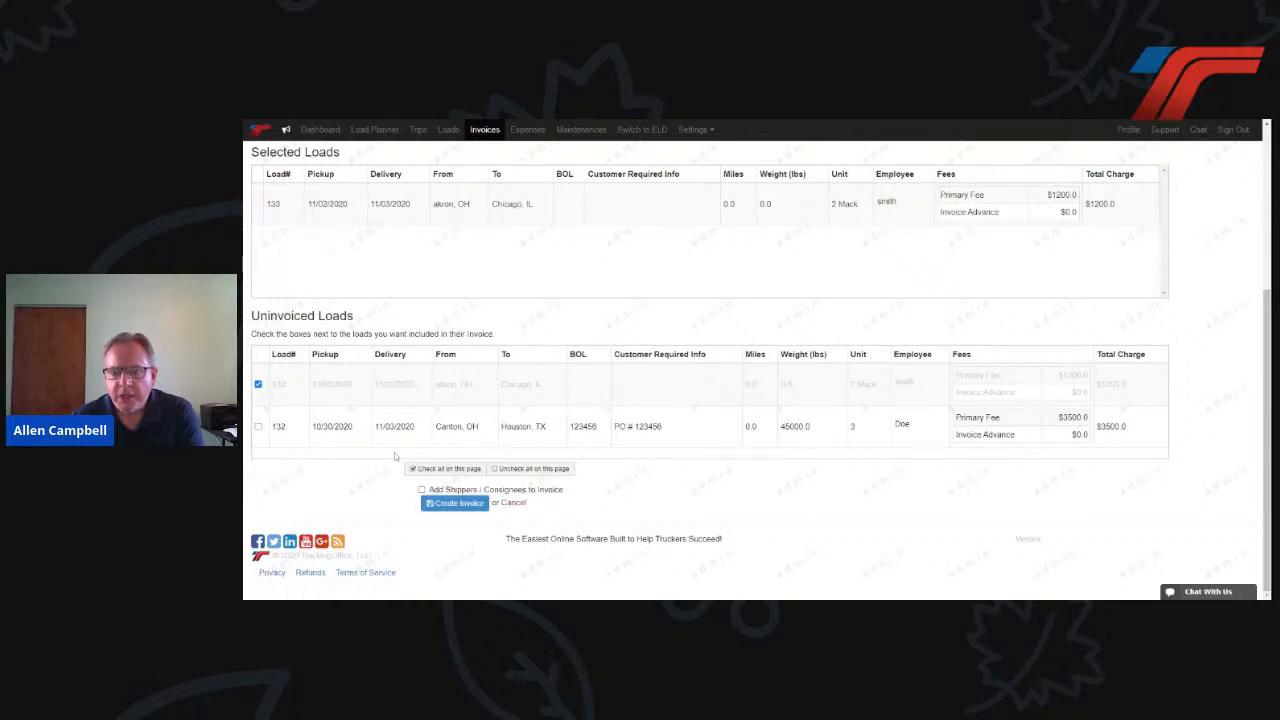
left_click(455, 503)
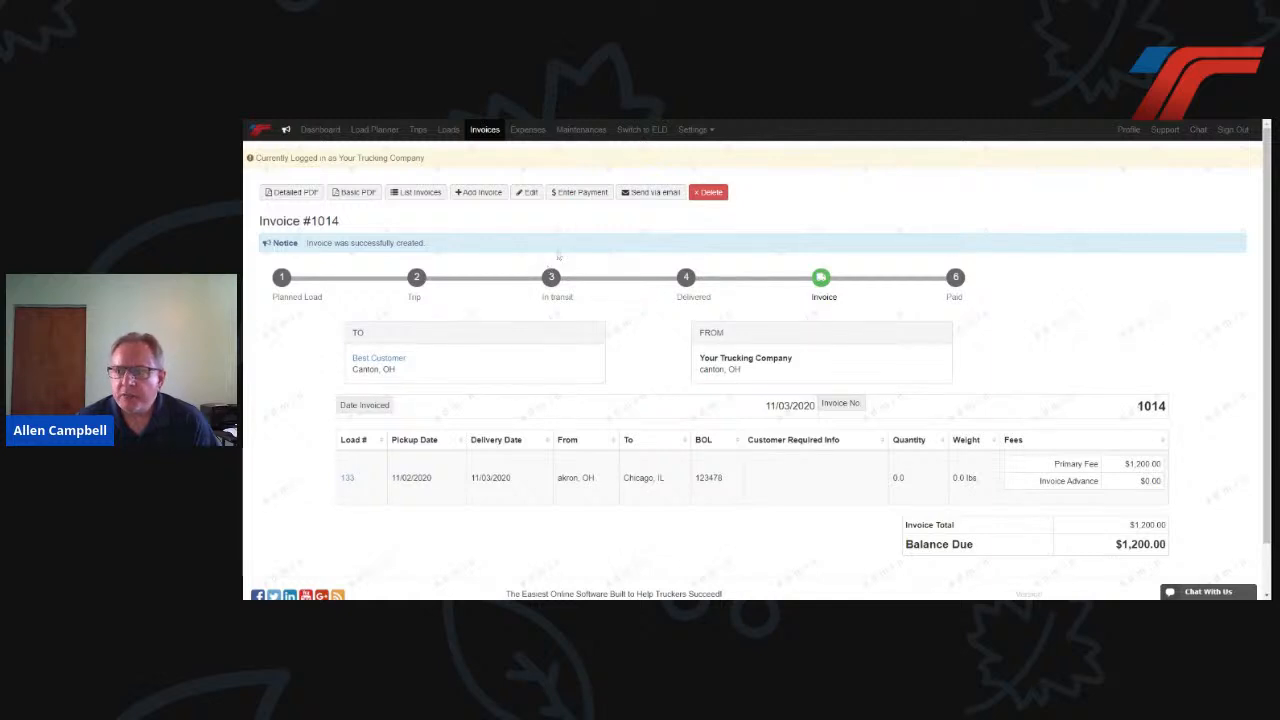
left_click(648, 193)
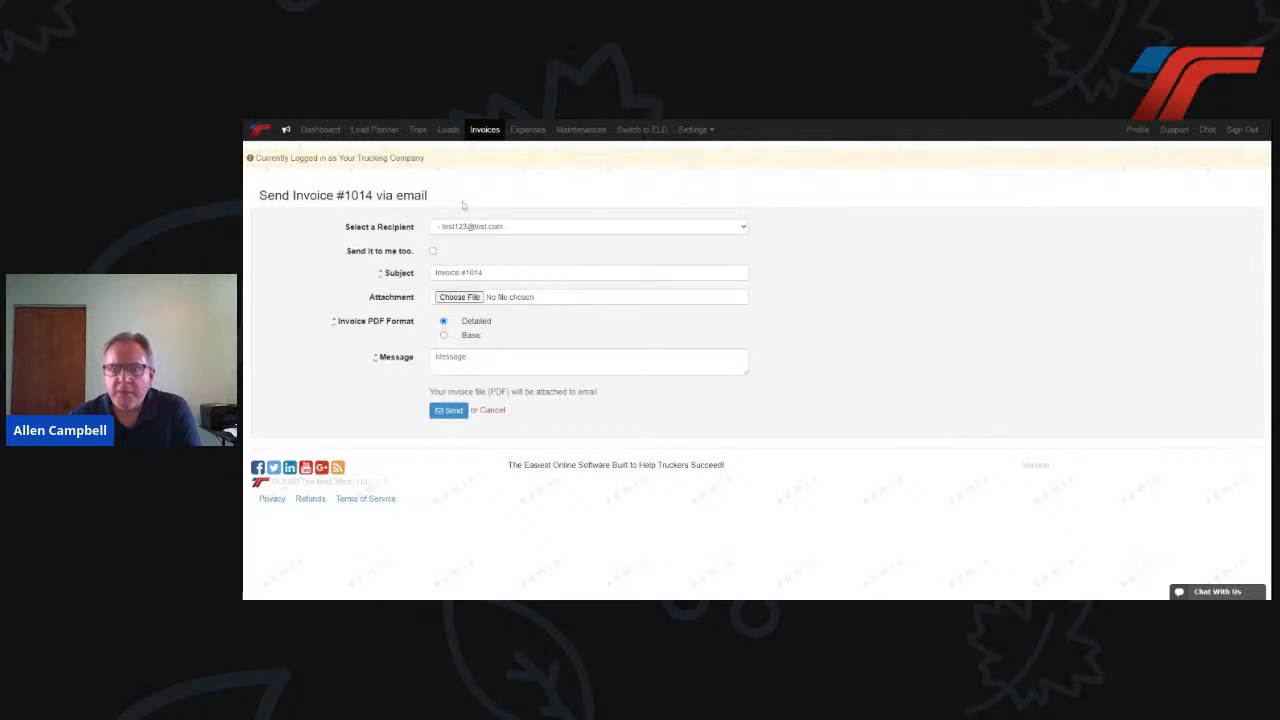
- Clone XYZ Brokerage load 131 from the loads list and set the copy's pickup date to 11/03/2020
left_click(446, 131)
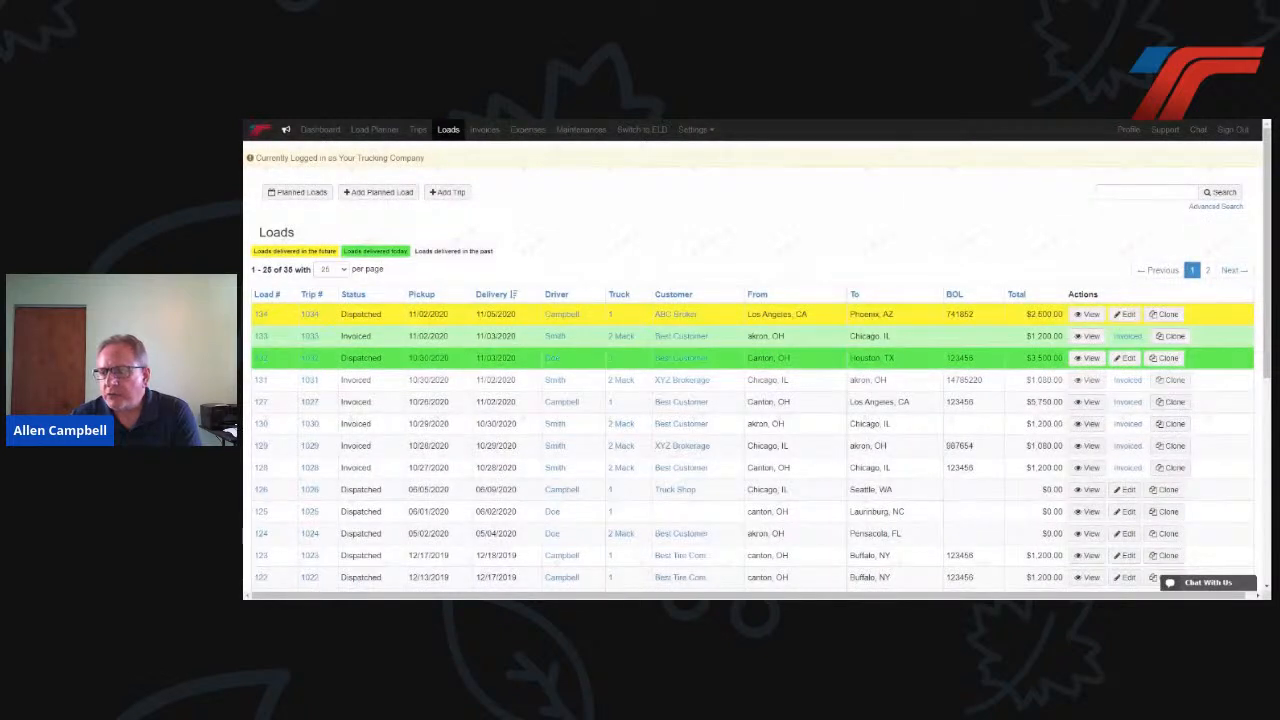
left_click(1172, 381)
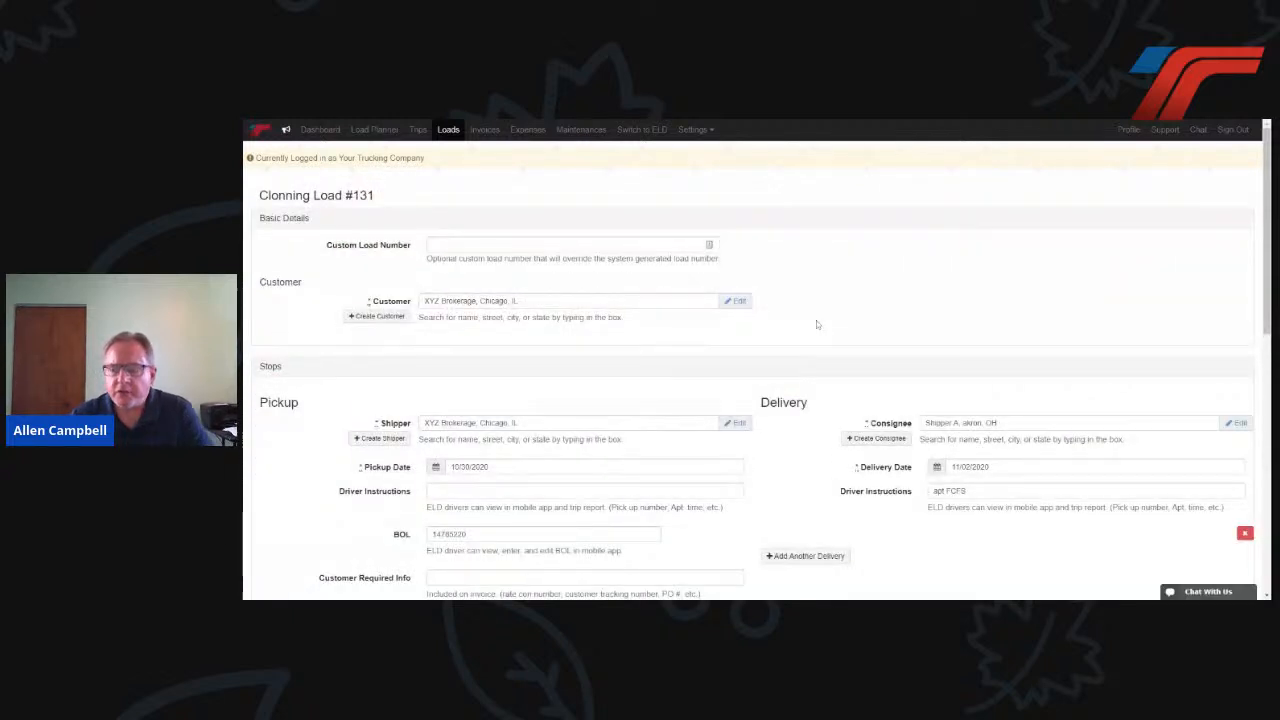
scroll(815, 326, "down", 1)
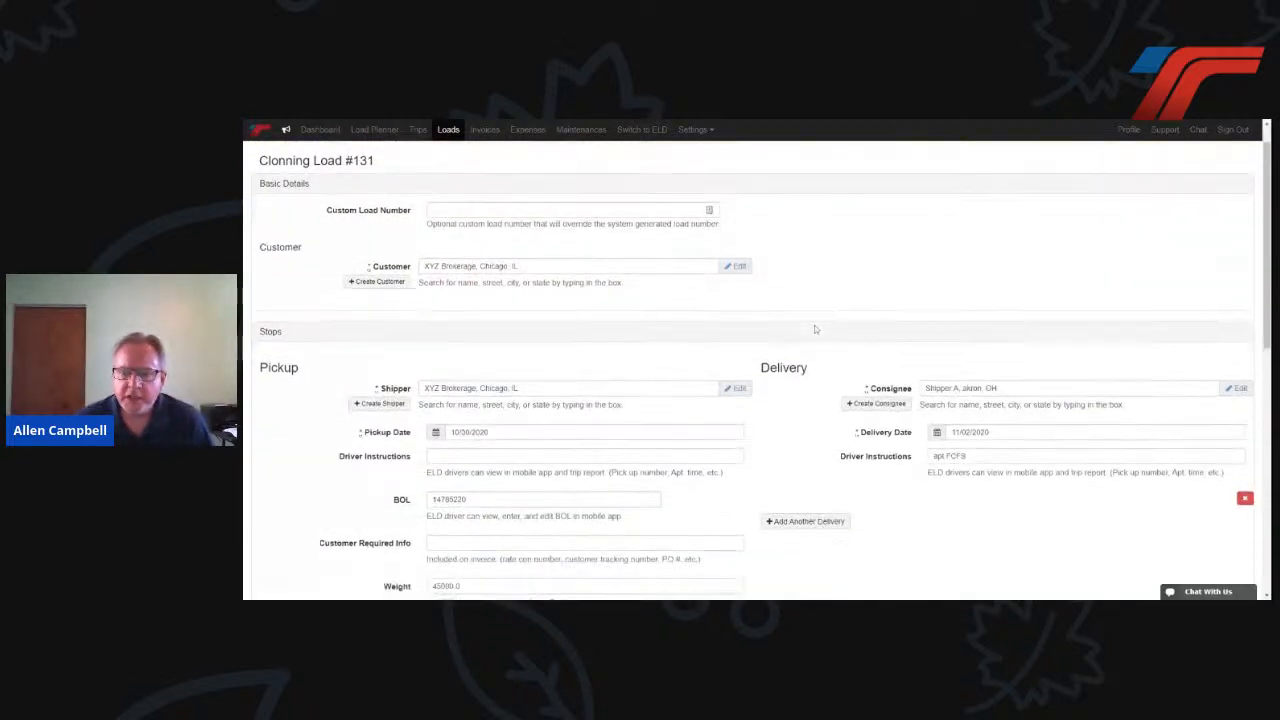
scroll(815, 329, "down", 1)
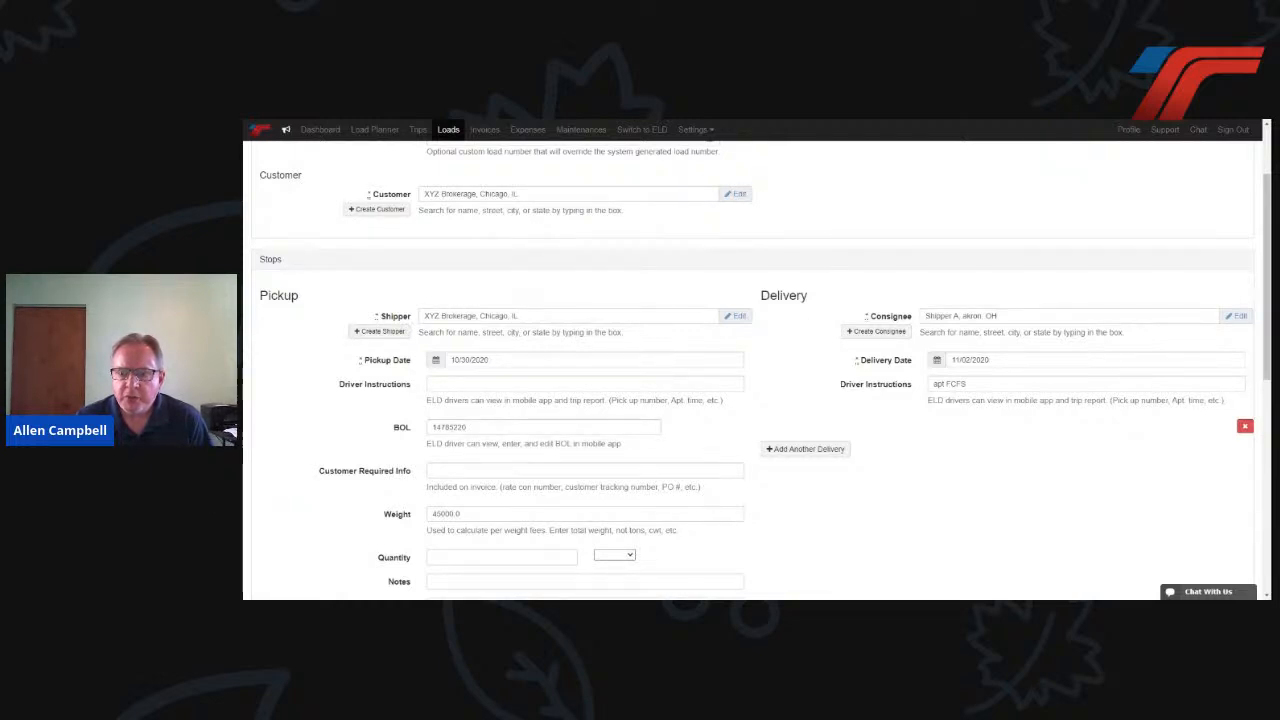
left_click(438, 362)
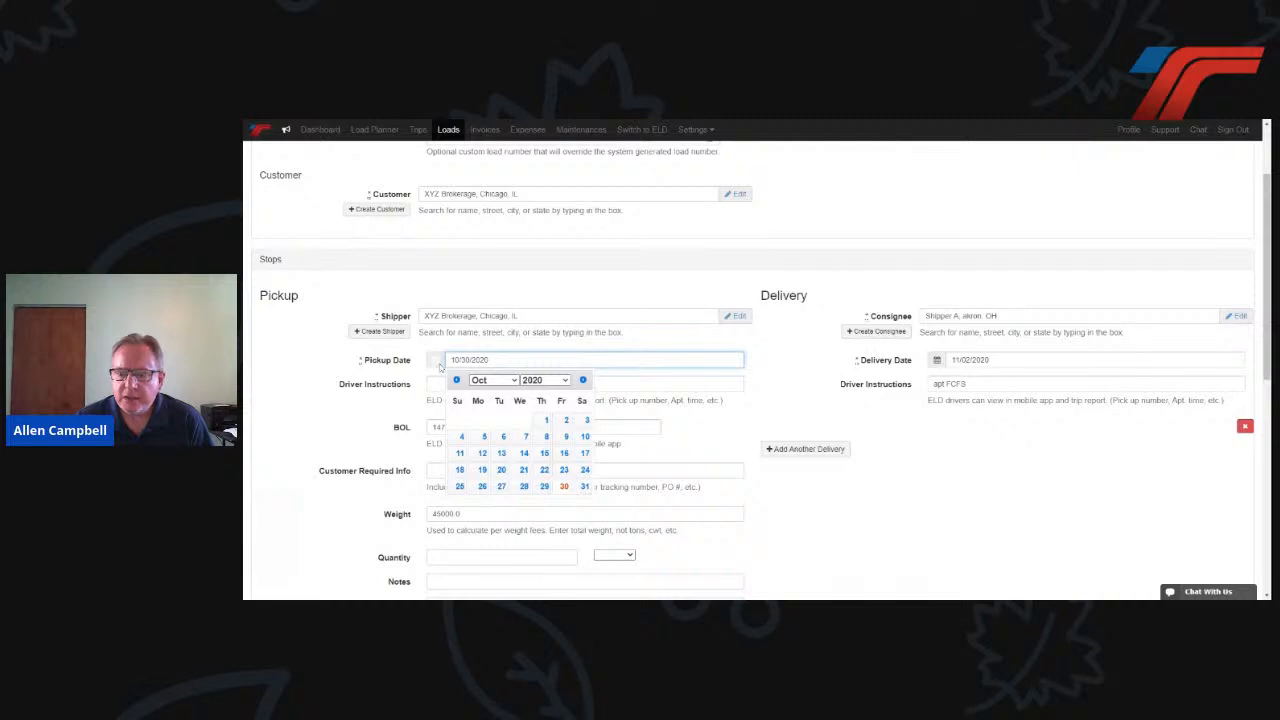
left_click(583, 380)
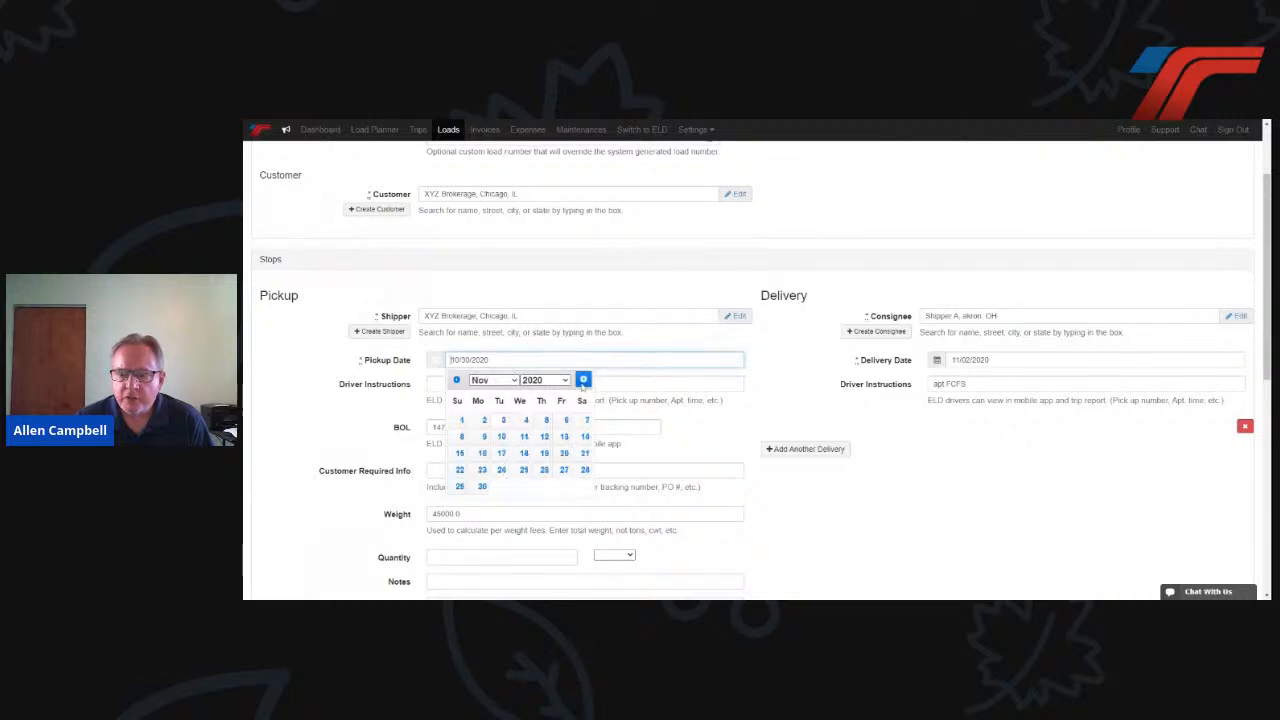
left_click(503, 421)
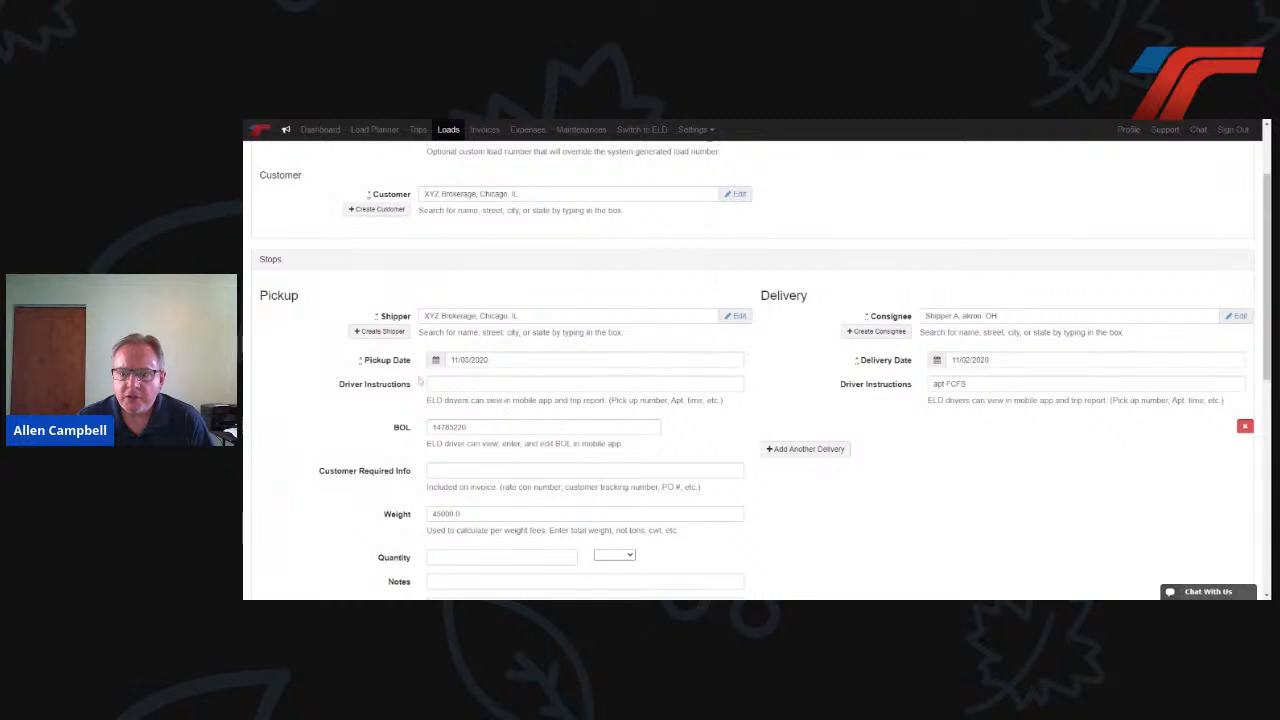
- Set the cloned load's BOL to 123 and its delivery date to 11/04/2020
scroll(470, 390, "down", 1)
left_click(470, 380)
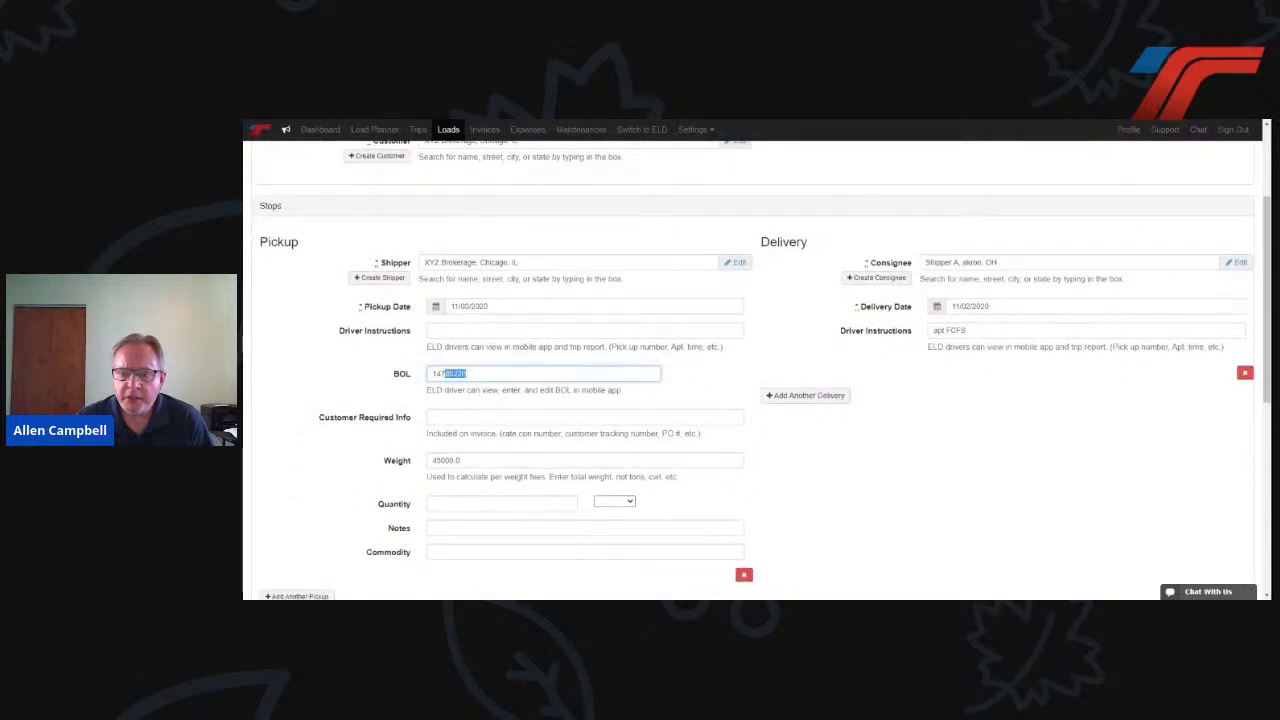
left_click_drag(468, 374, 423, 374)
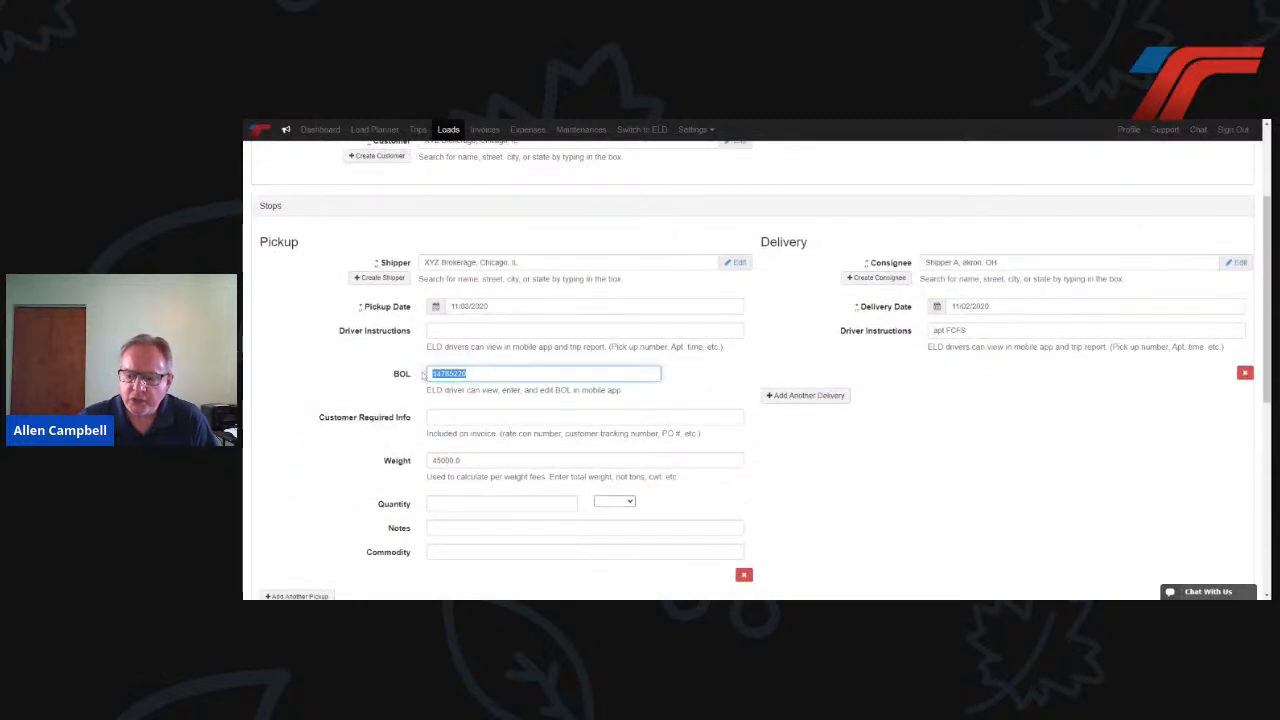
type("123")
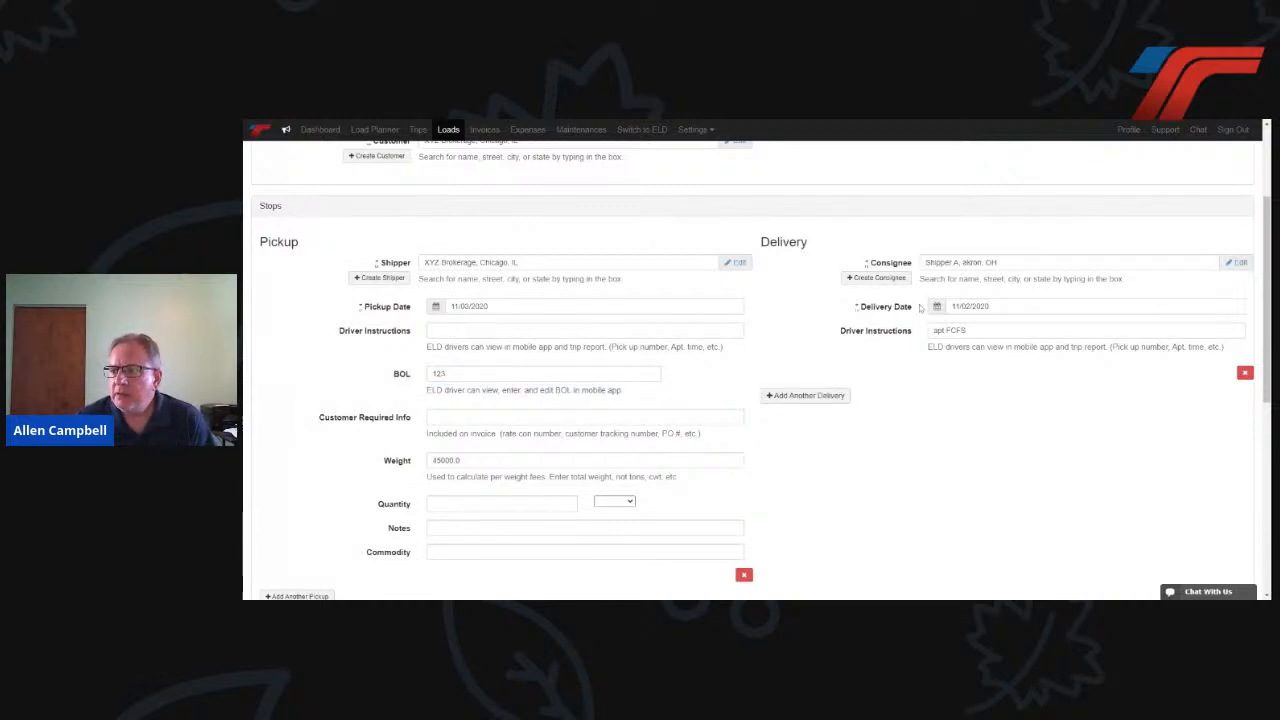
left_click(935, 310)
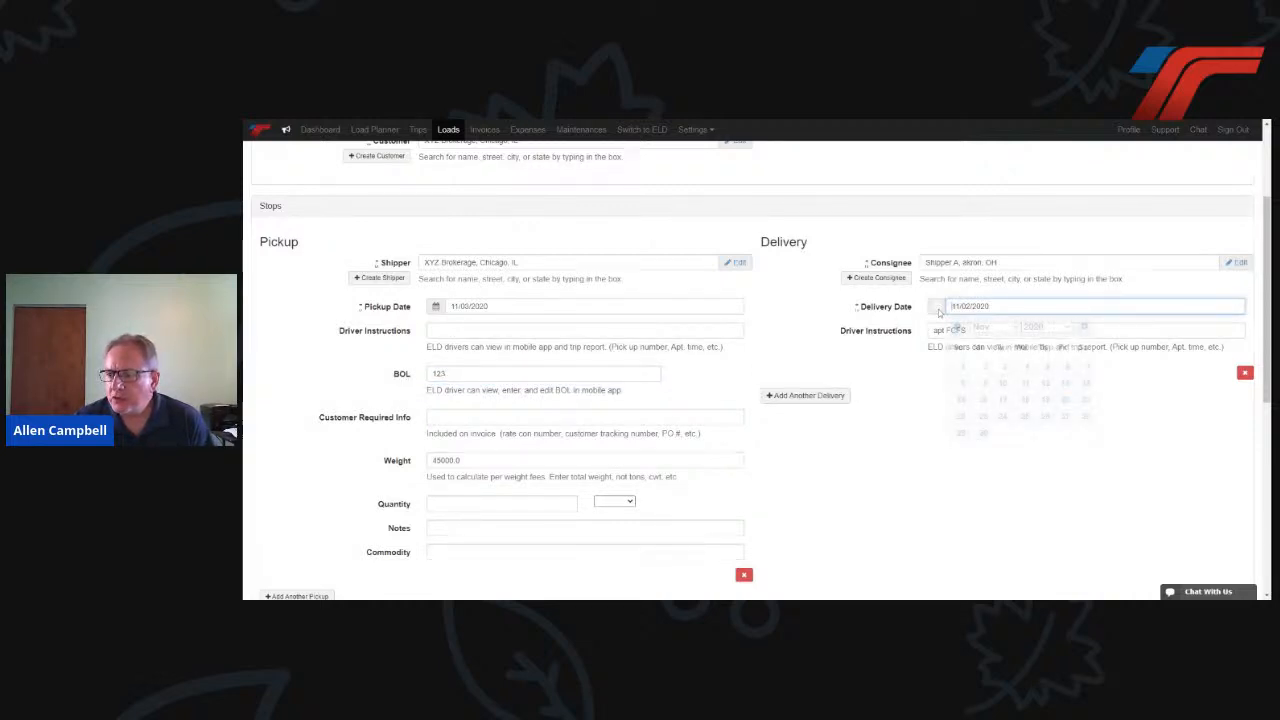
left_click(1025, 367)
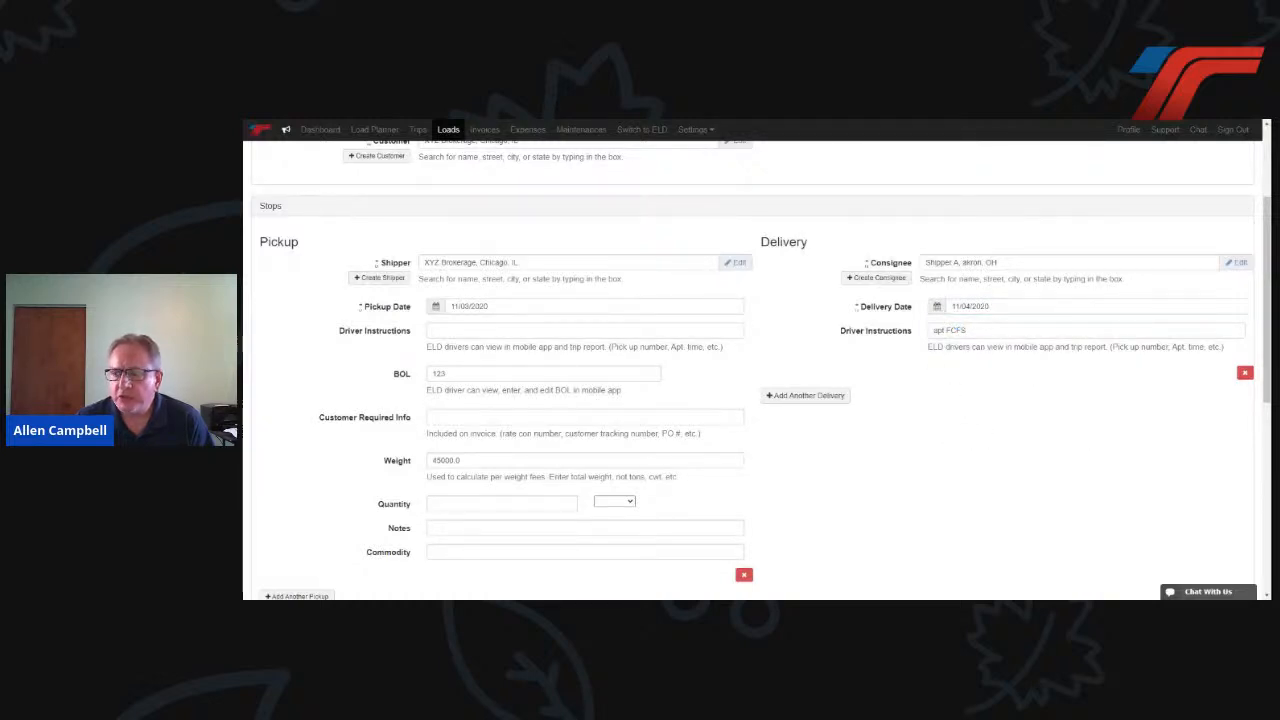
- Keep the copied fees and save the cloned load as a planned load
scroll(888, 448, "down", 1)
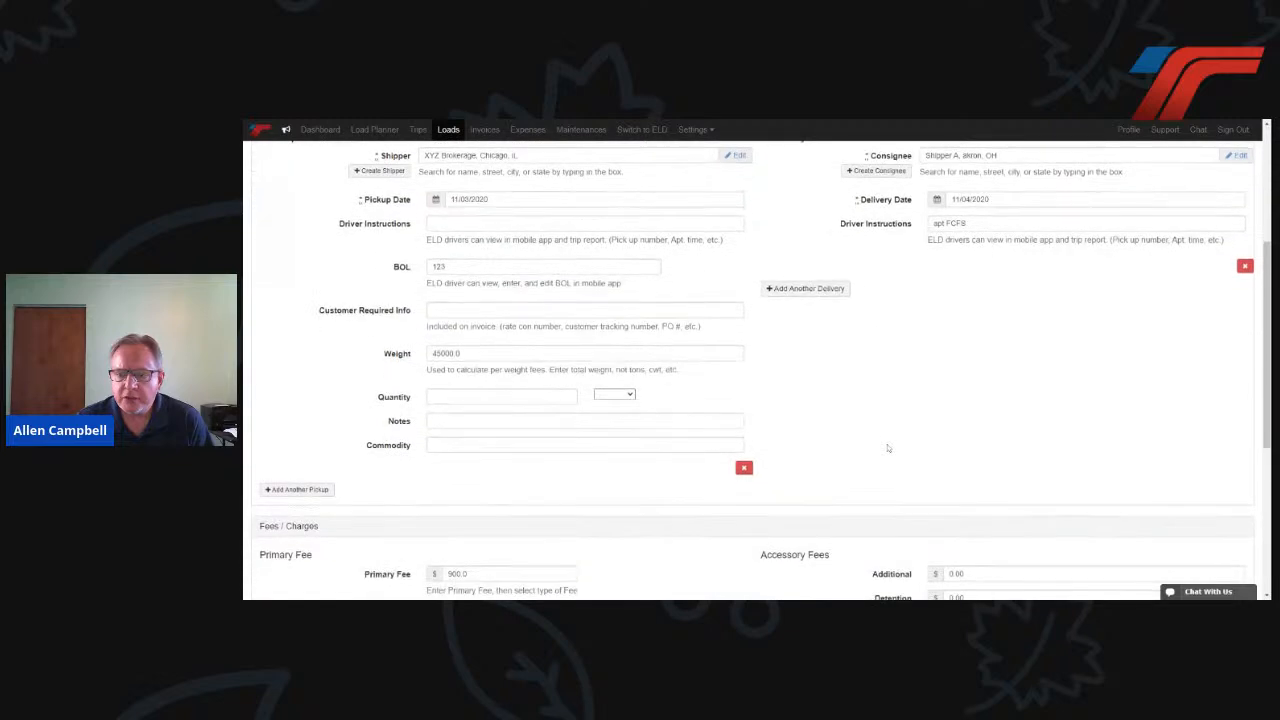
scroll(888, 448, "down", 2)
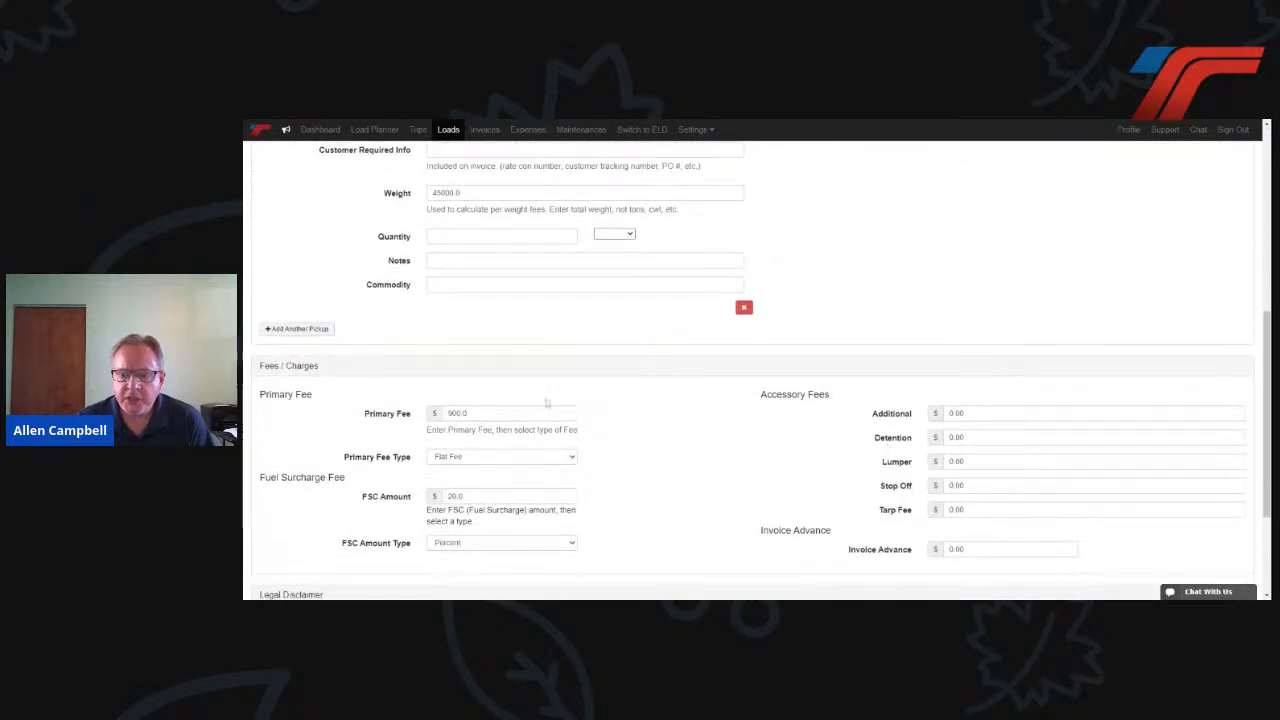
scroll(673, 494, "down", 2)
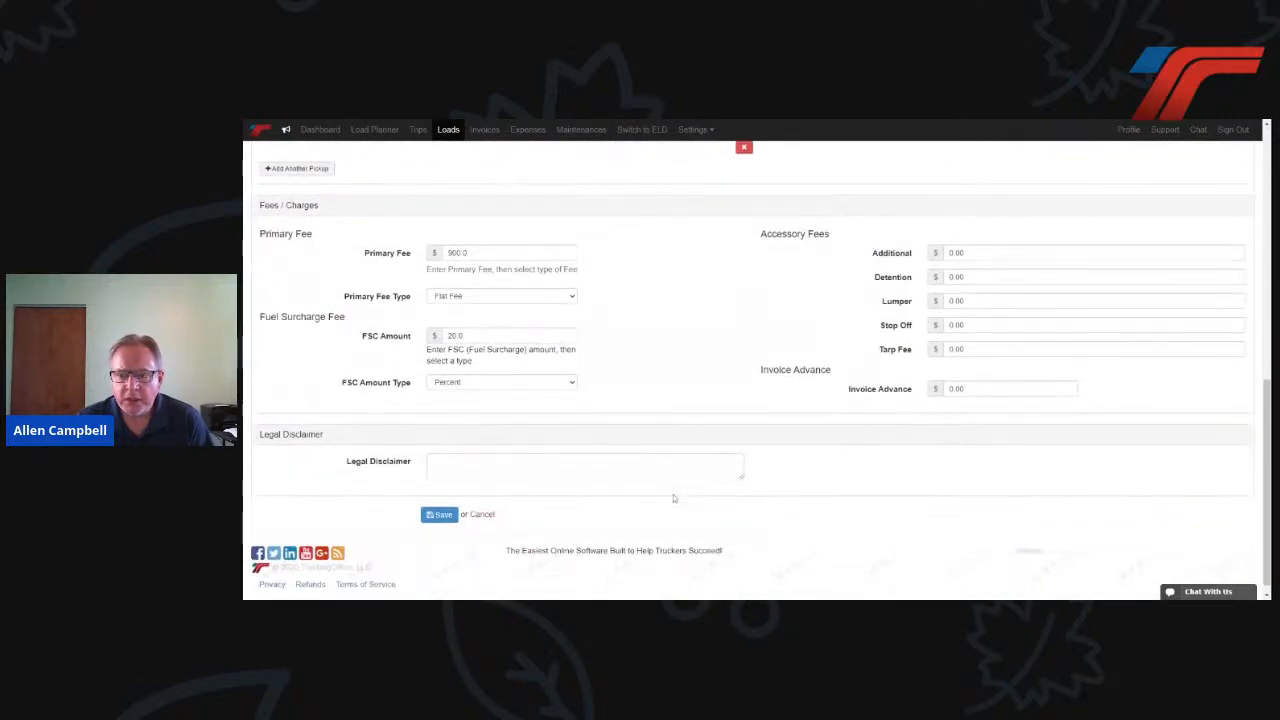
left_click(440, 517)
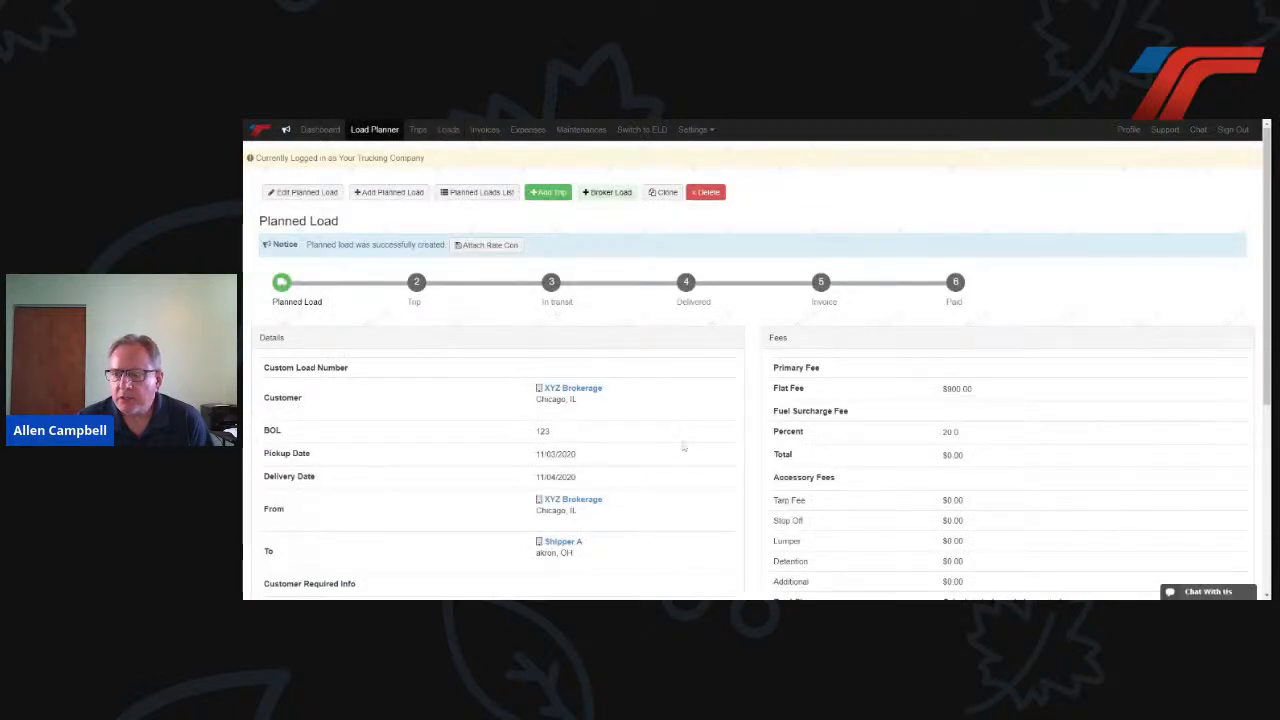
- Review the planned load's details, fees and route
scroll(683, 447, "down", 3)
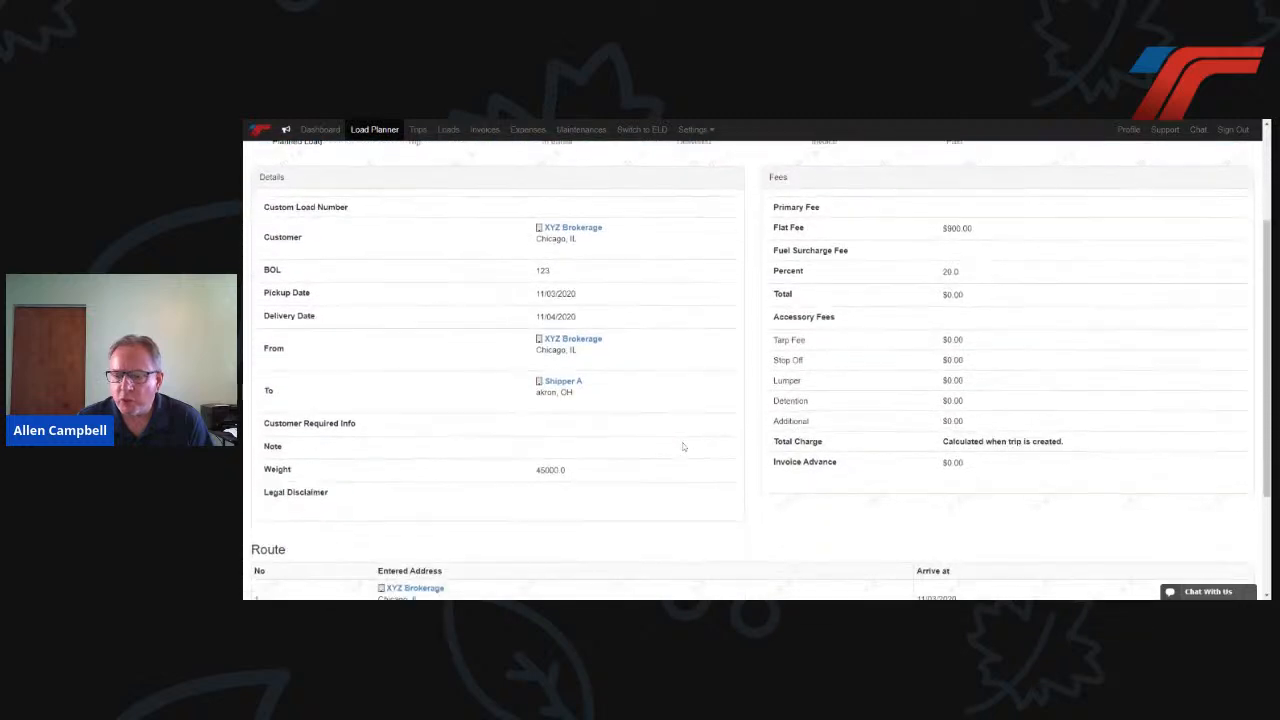
scroll(683, 447, "up", 2)
scroll(683, 447, "up", 3)
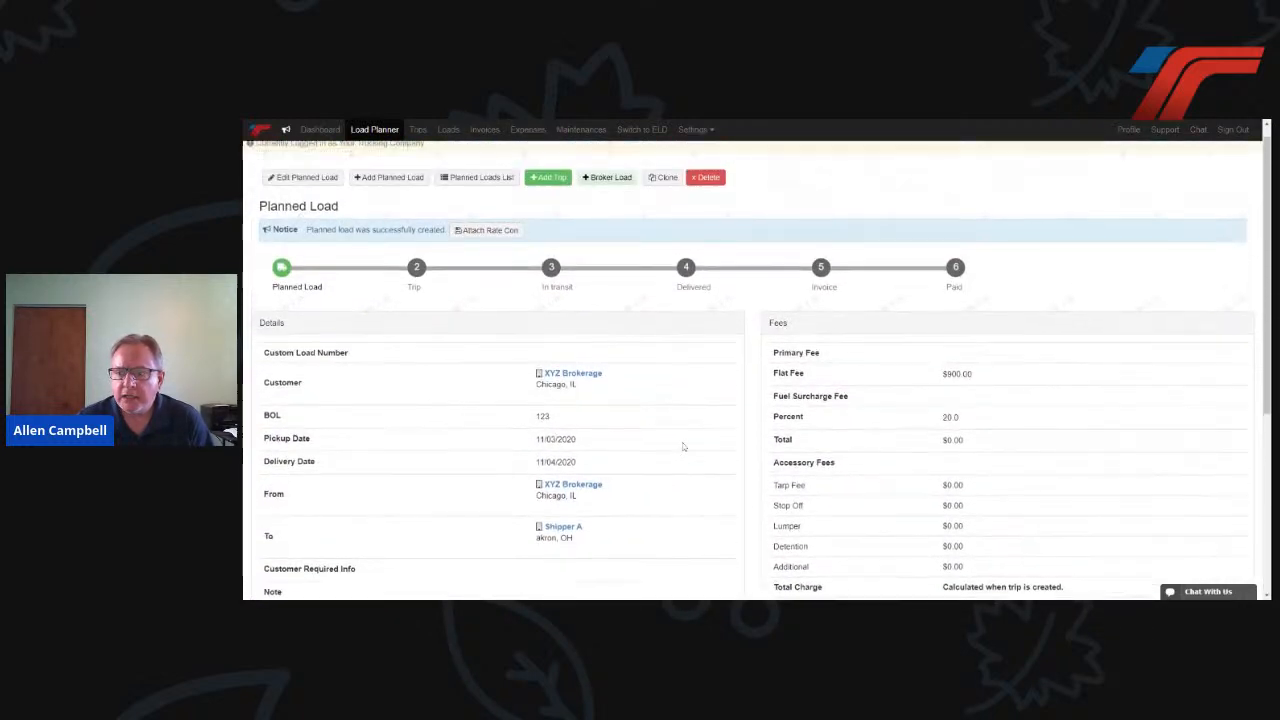
scroll(683, 447, "down", 2)
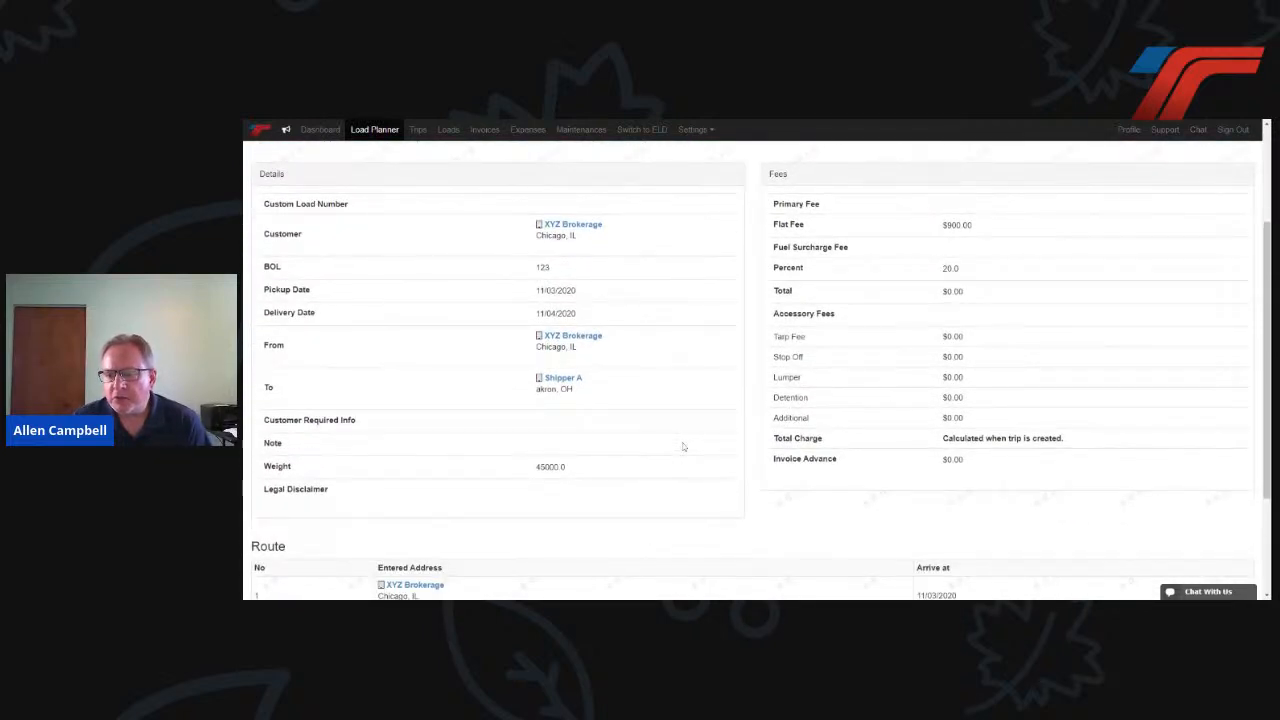
scroll(683, 447, "down", 2)
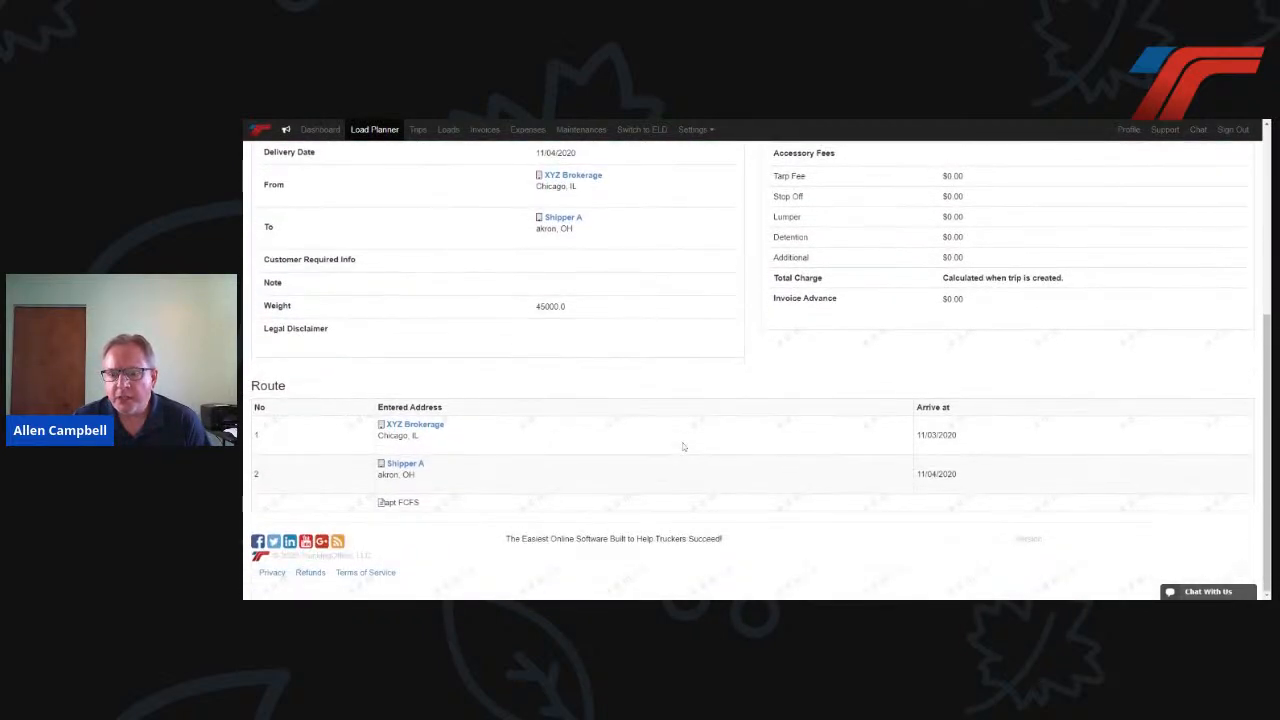
scroll(683, 447, "up", 2)
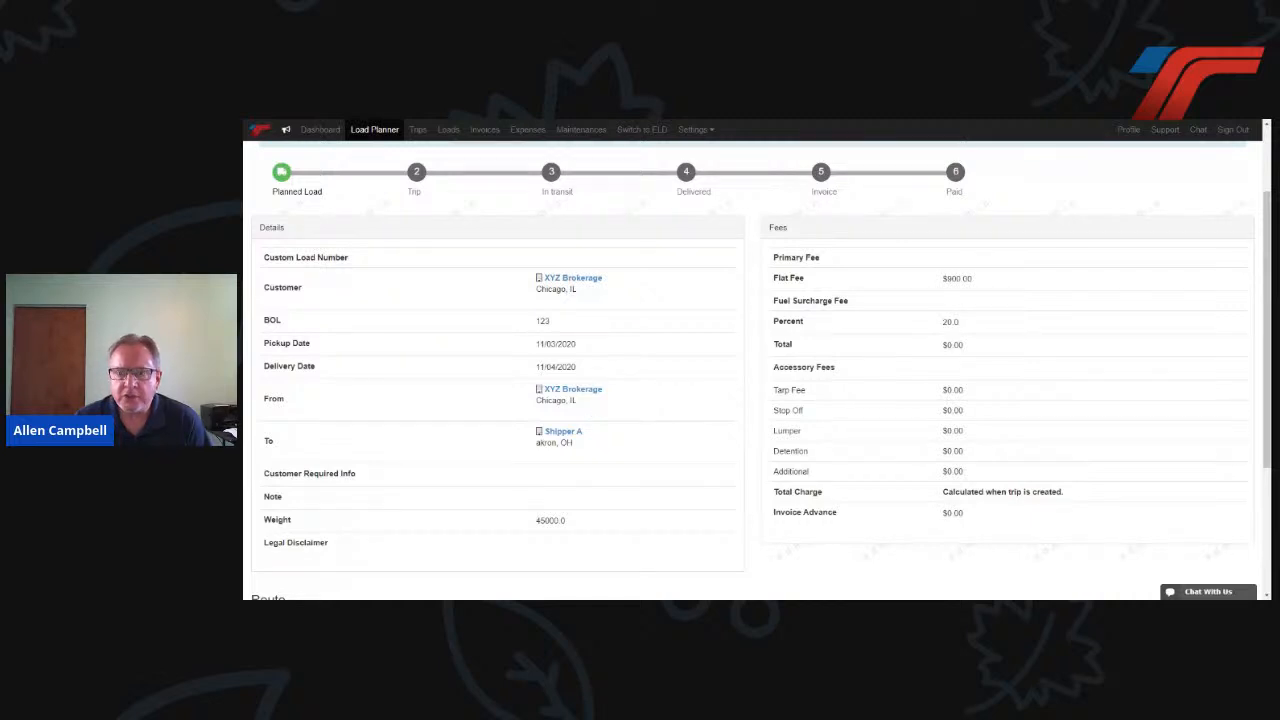
scroll(589, 412, "up", 1)
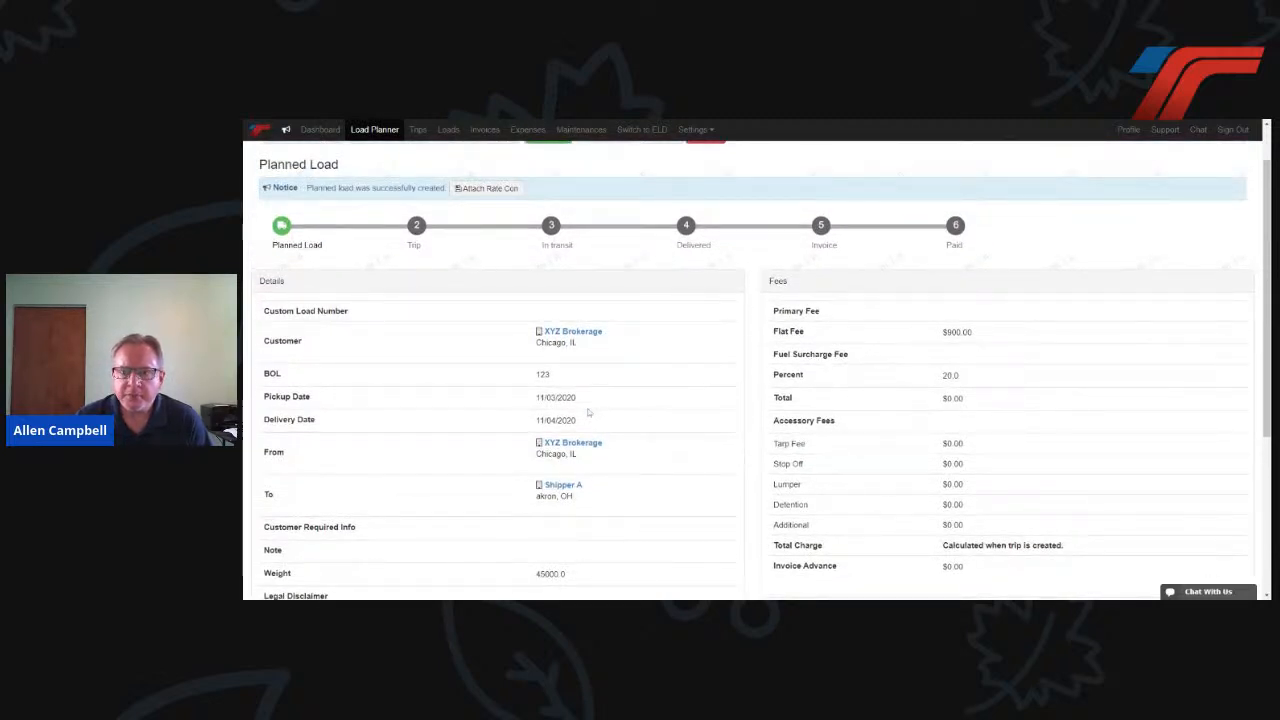
scroll(469, 387, "up", 1)
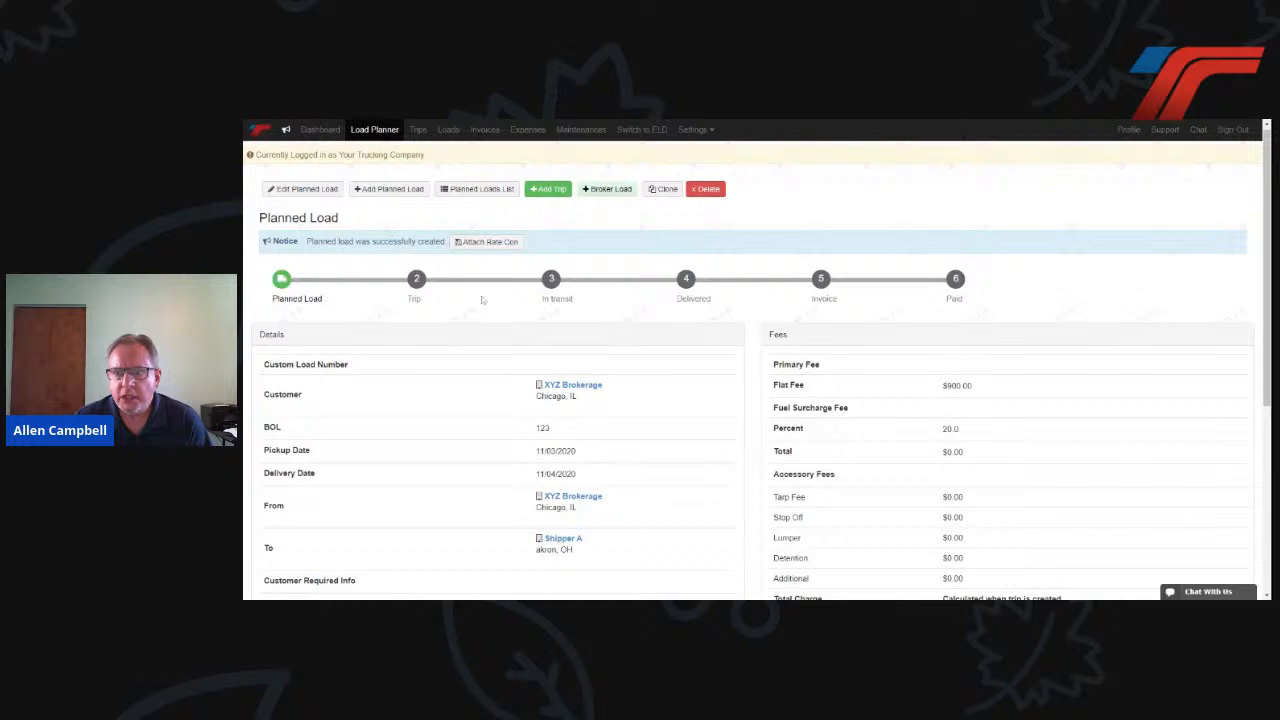
- Start a trip from the planned load and assign the driver paired with the 2 Mack Truck
left_click(558, 191)
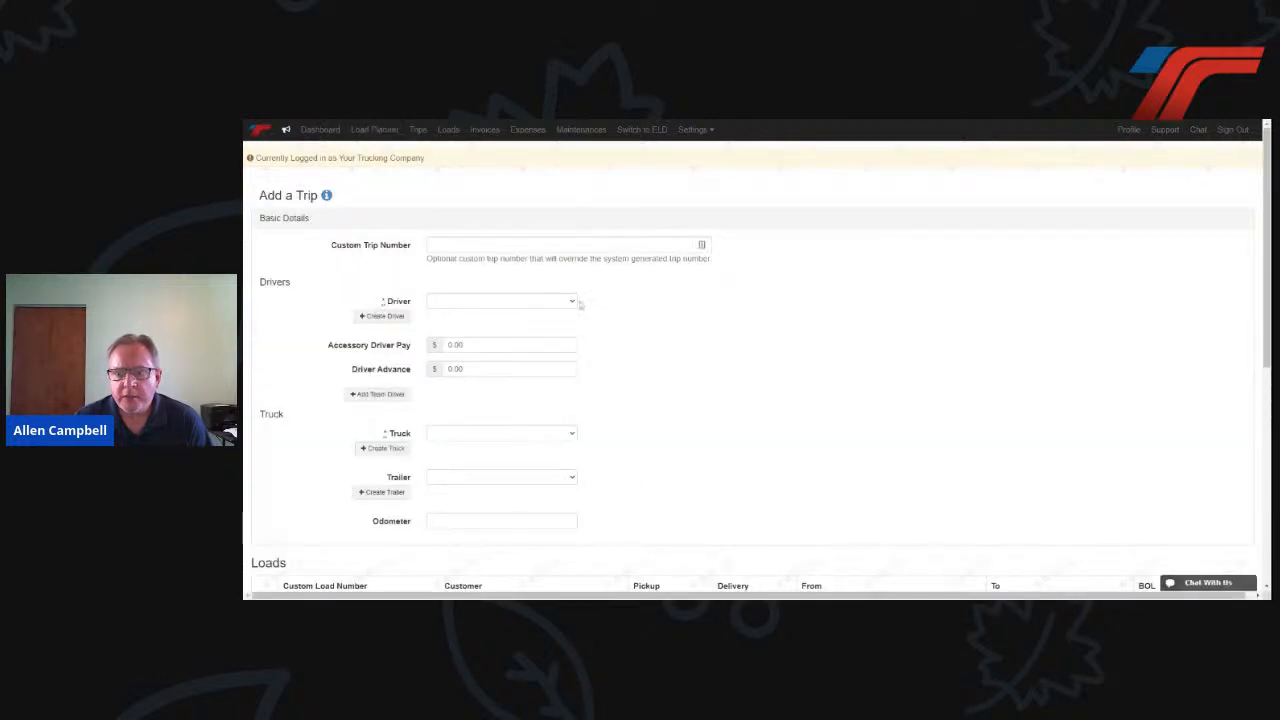
left_click(575, 303)
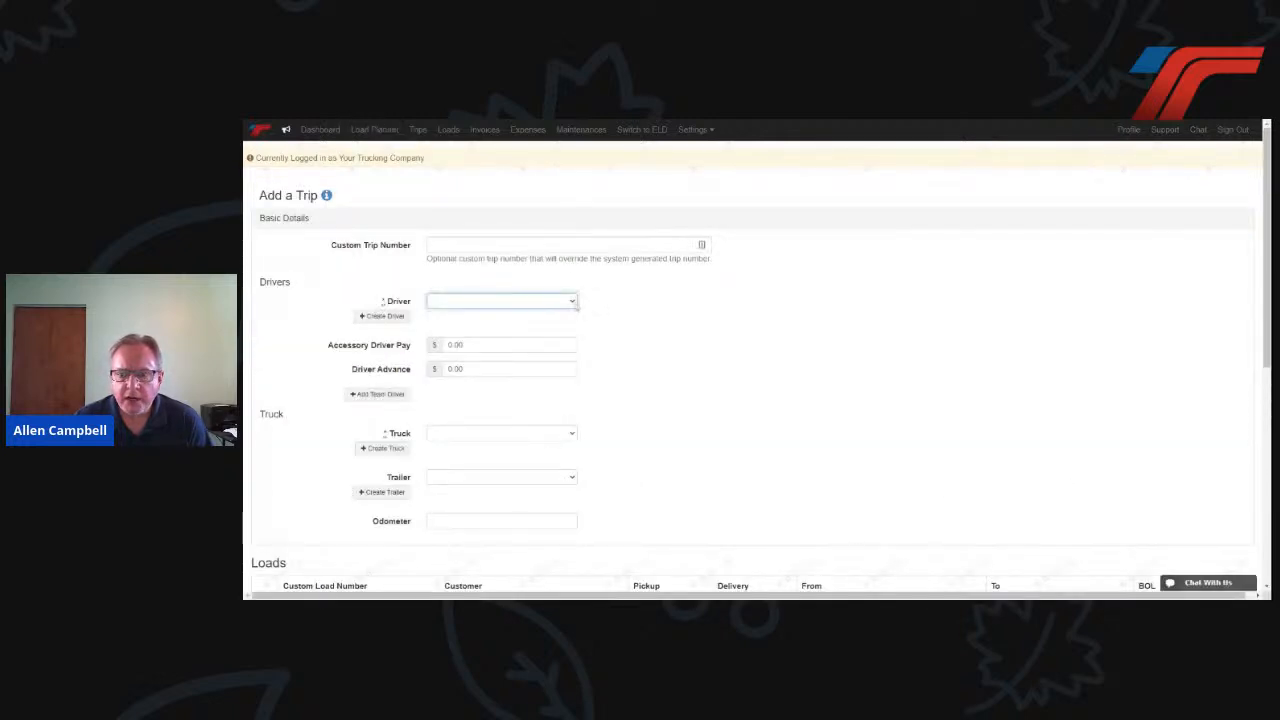
left_click(563, 314)
scroll(542, 385, "down", 1)
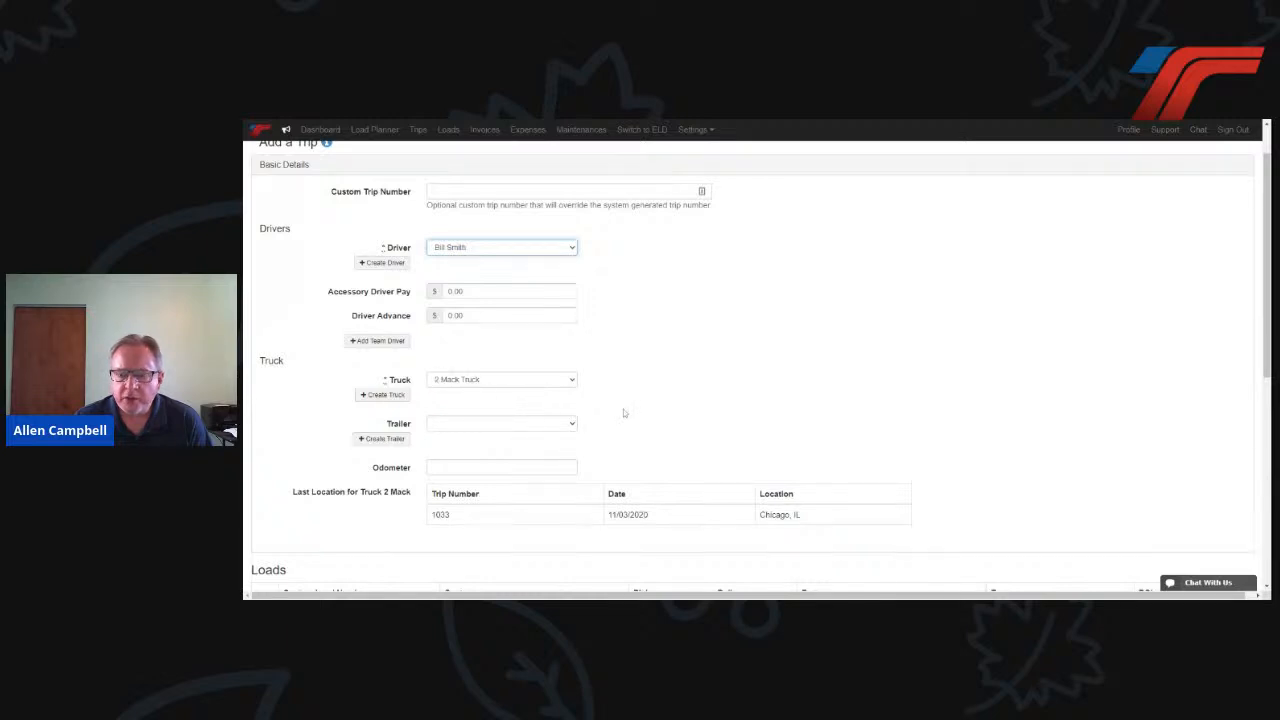
- Keep the 2 Mack Truck and the XYZ Brokerage load with BOL 123 selected, and save the trip
scroll(627, 410, "down", 1)
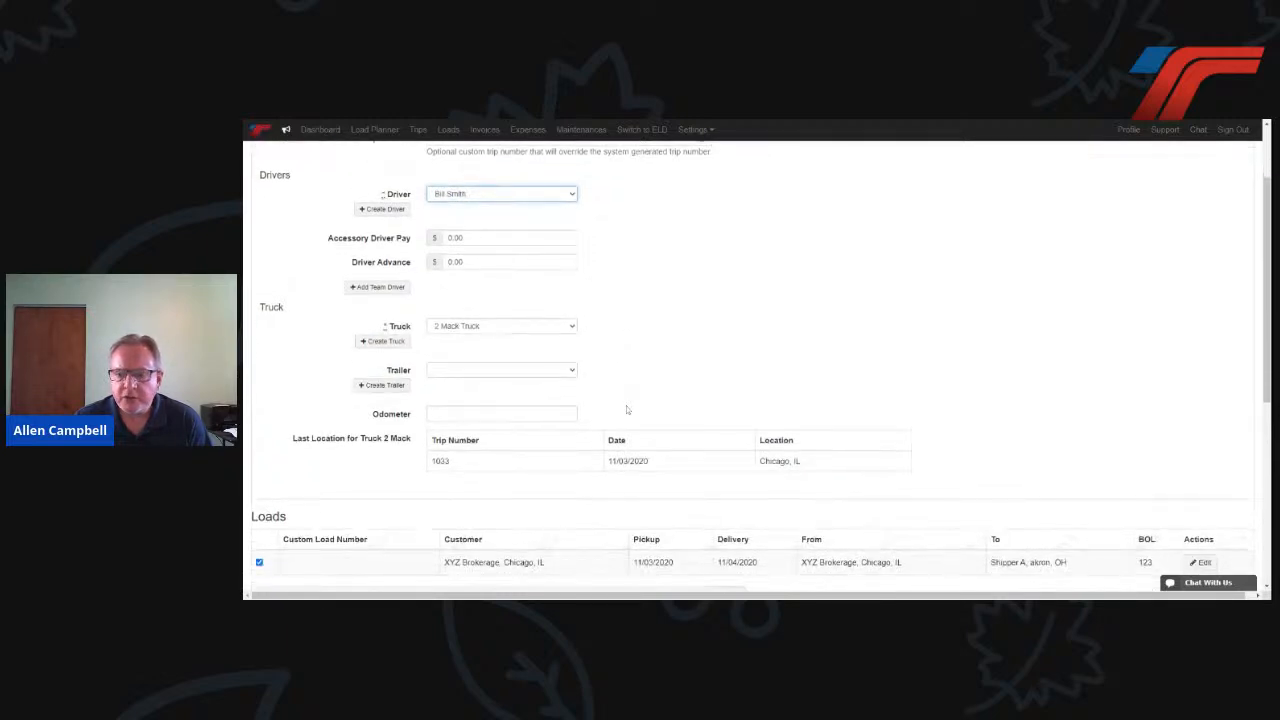
scroll(630, 410, "down", 1)
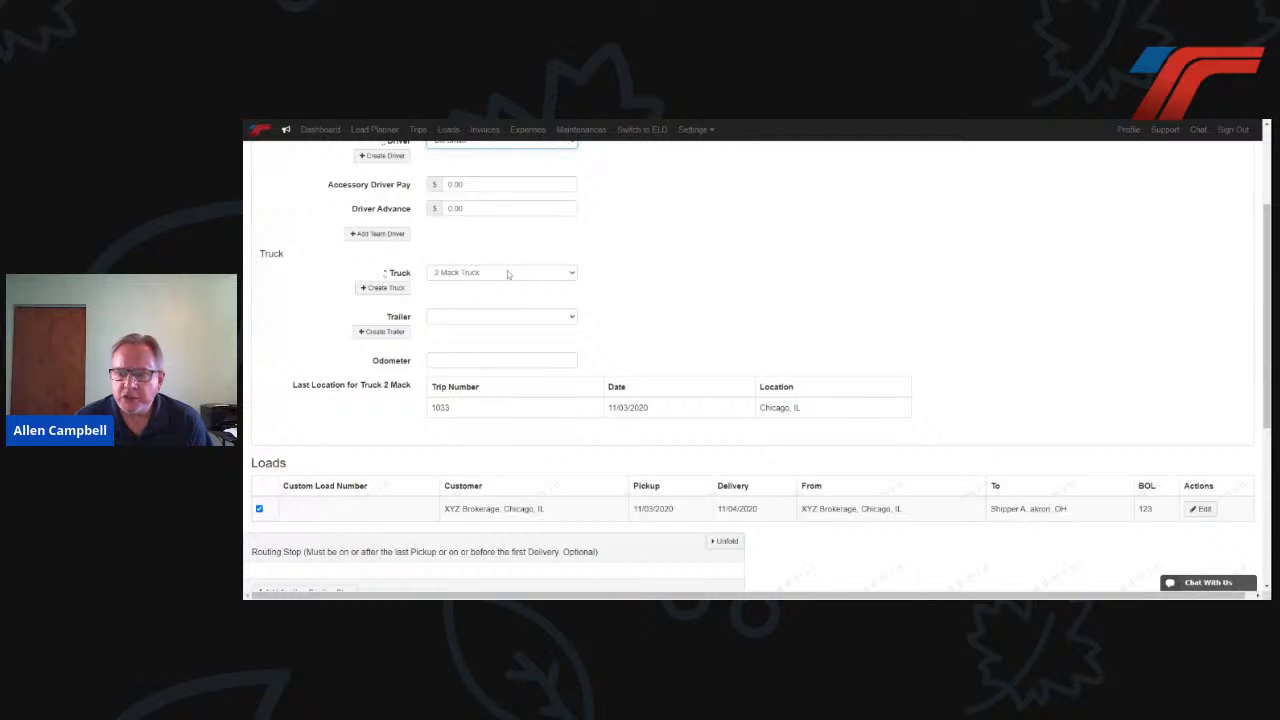
left_click(508, 274)
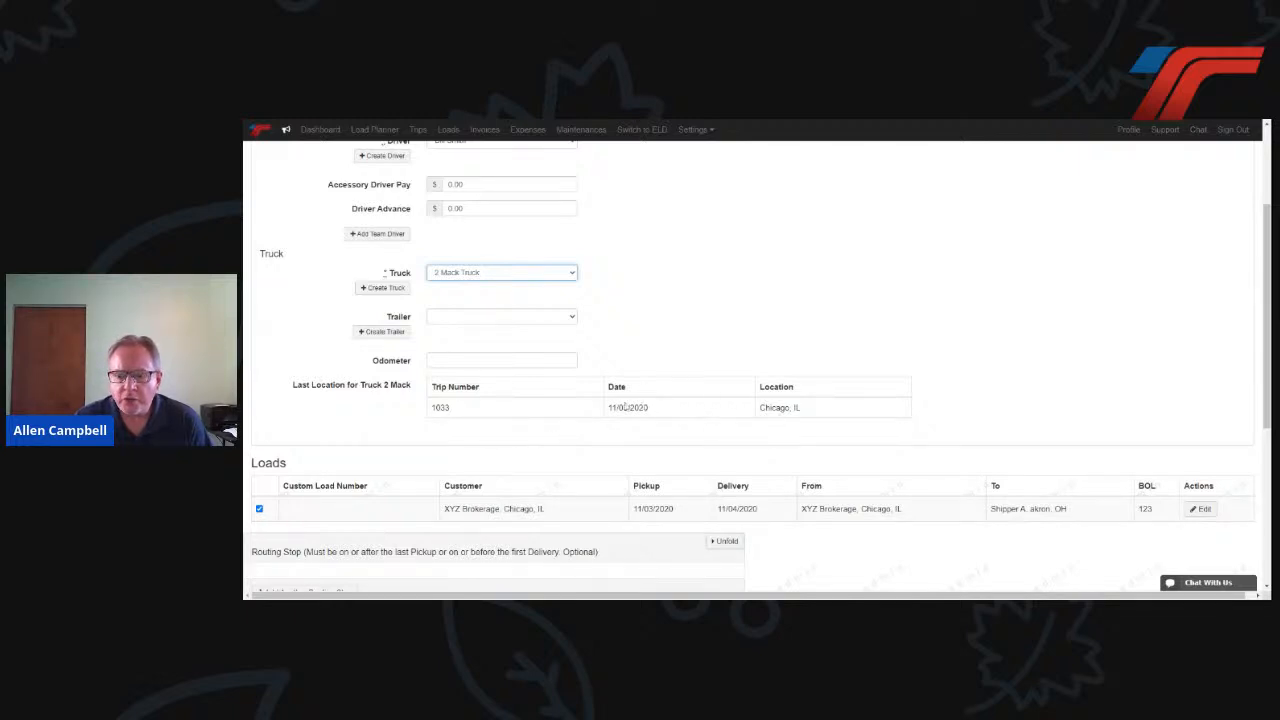
scroll(627, 407, "down", 2)
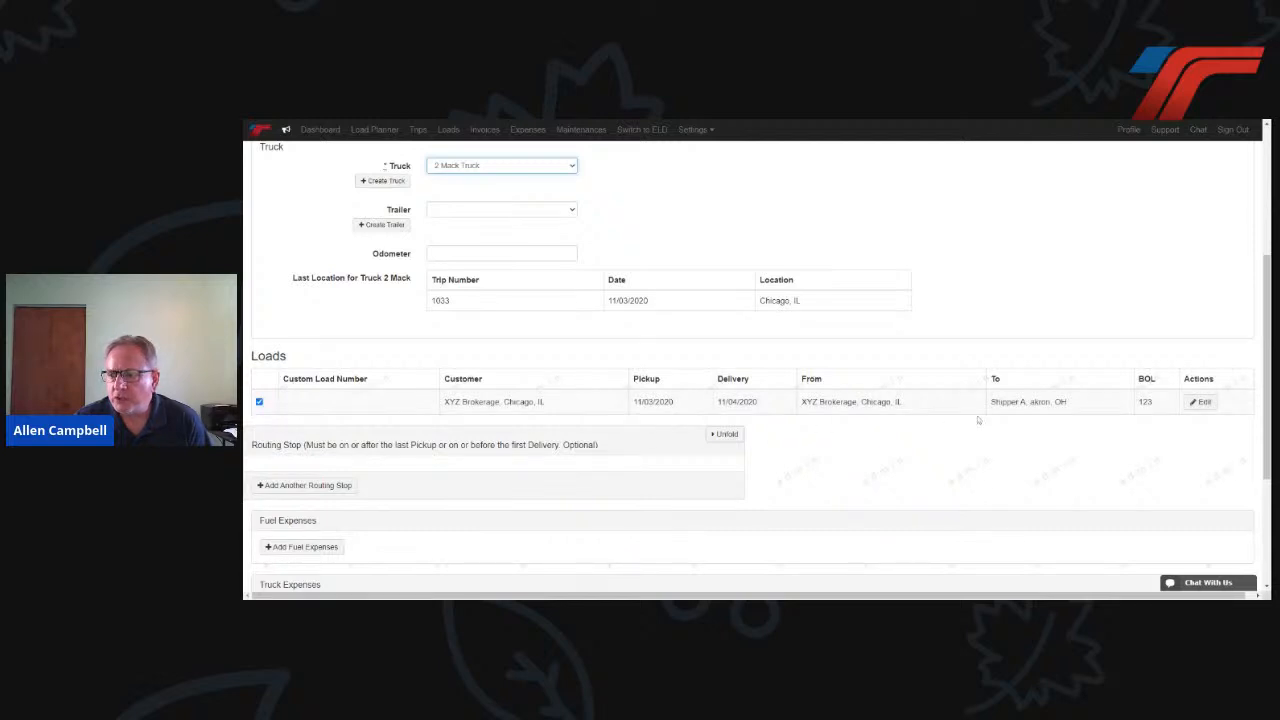
scroll(978, 420, "down", 3)
scroll(978, 420, "down", 1)
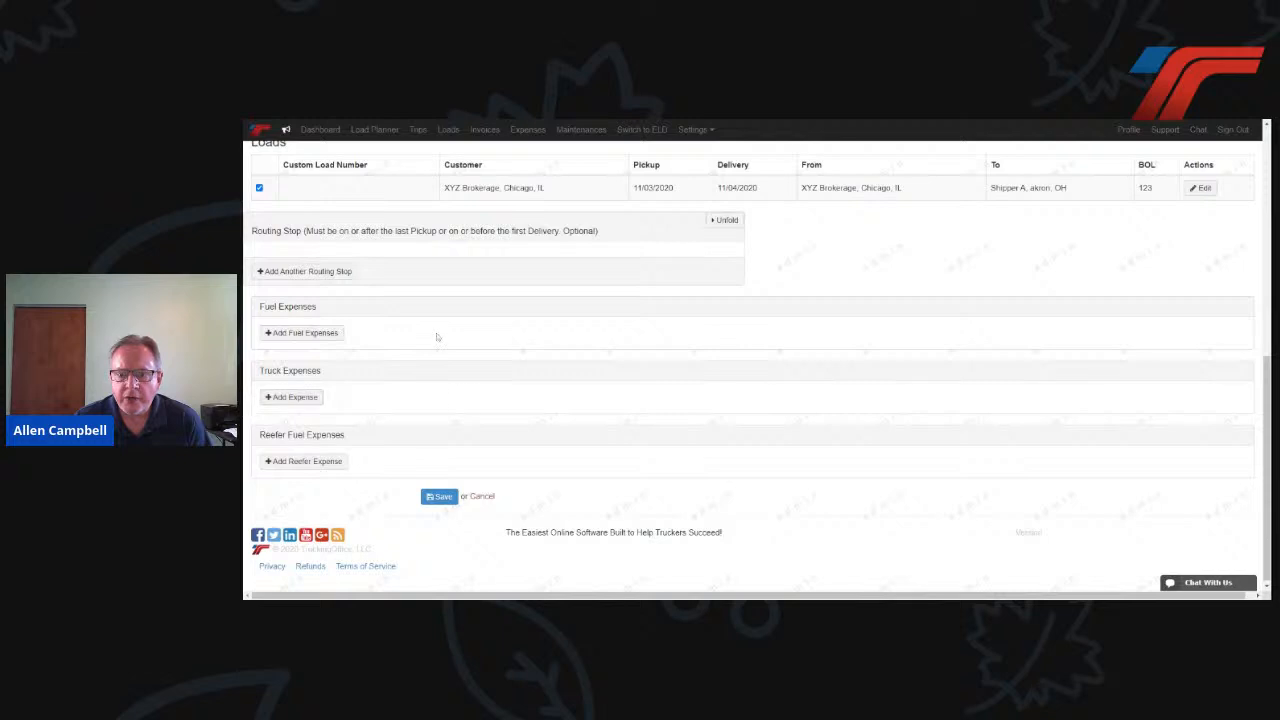
left_click(439, 497)
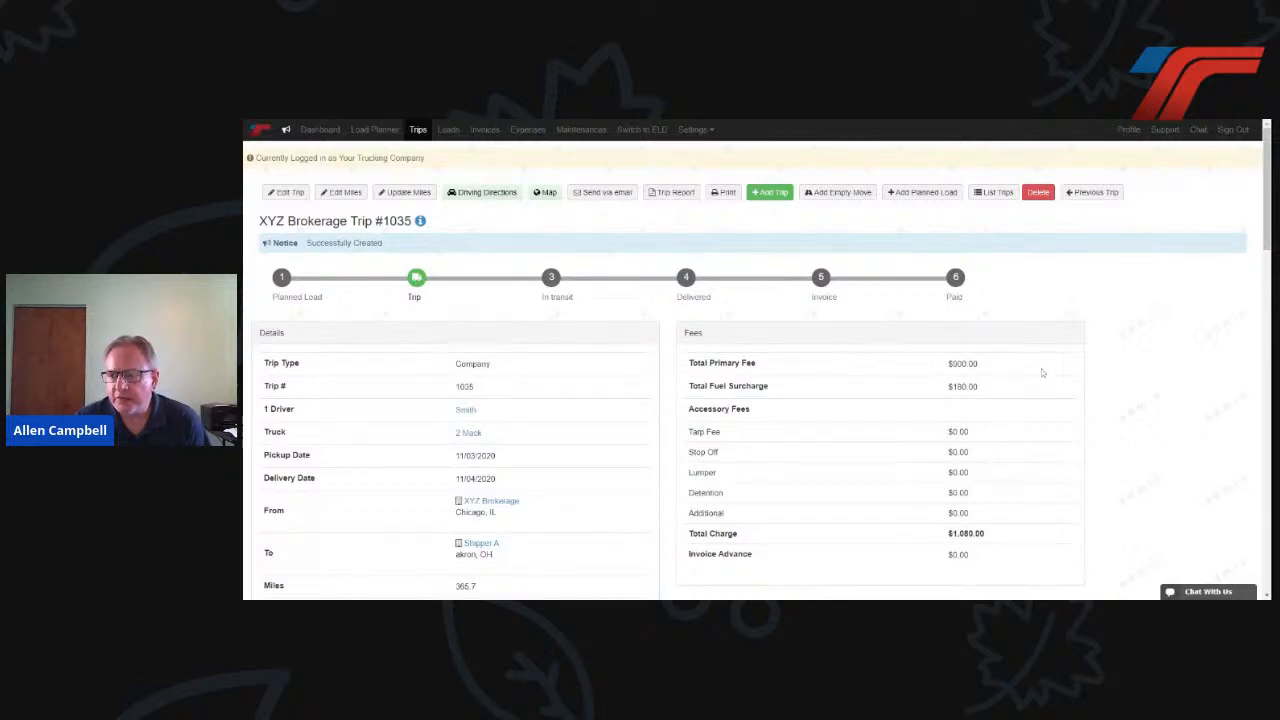
- Review the new trip from its details and fees through settlement, profit/loss and load information to miles by state and truck route
scroll(1045, 382, "down", 2)
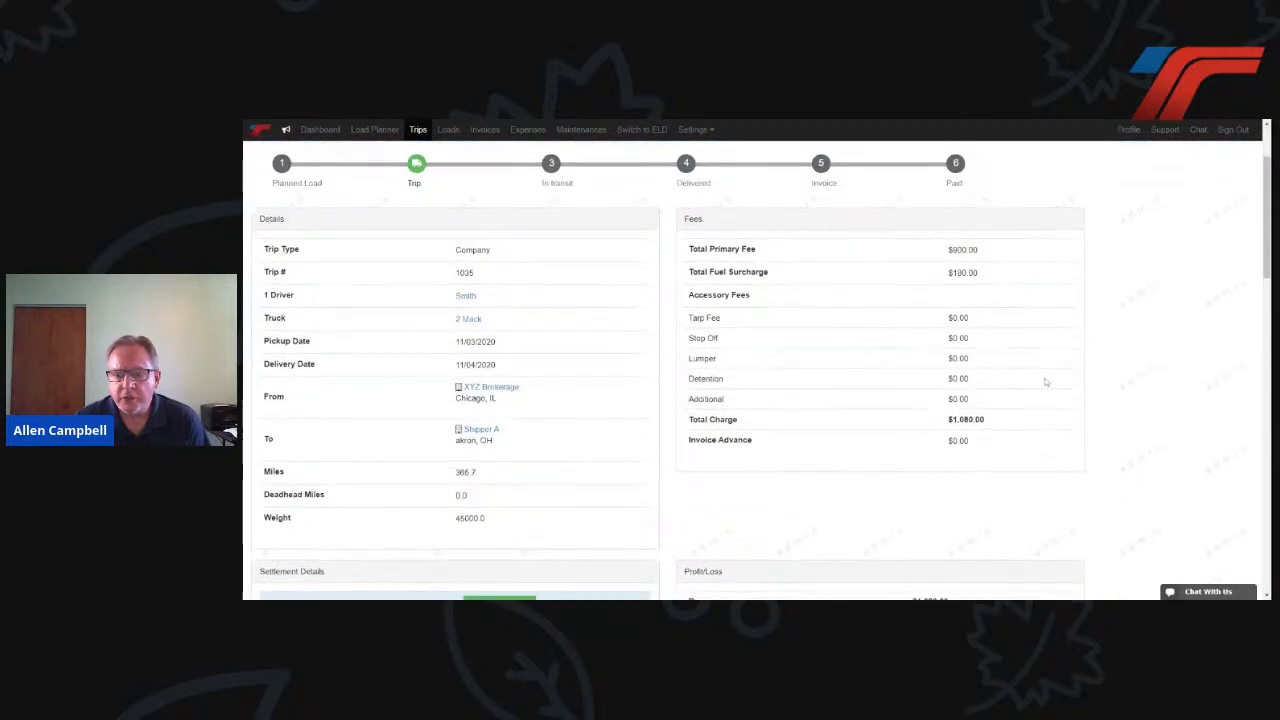
scroll(1045, 382, "down", 1)
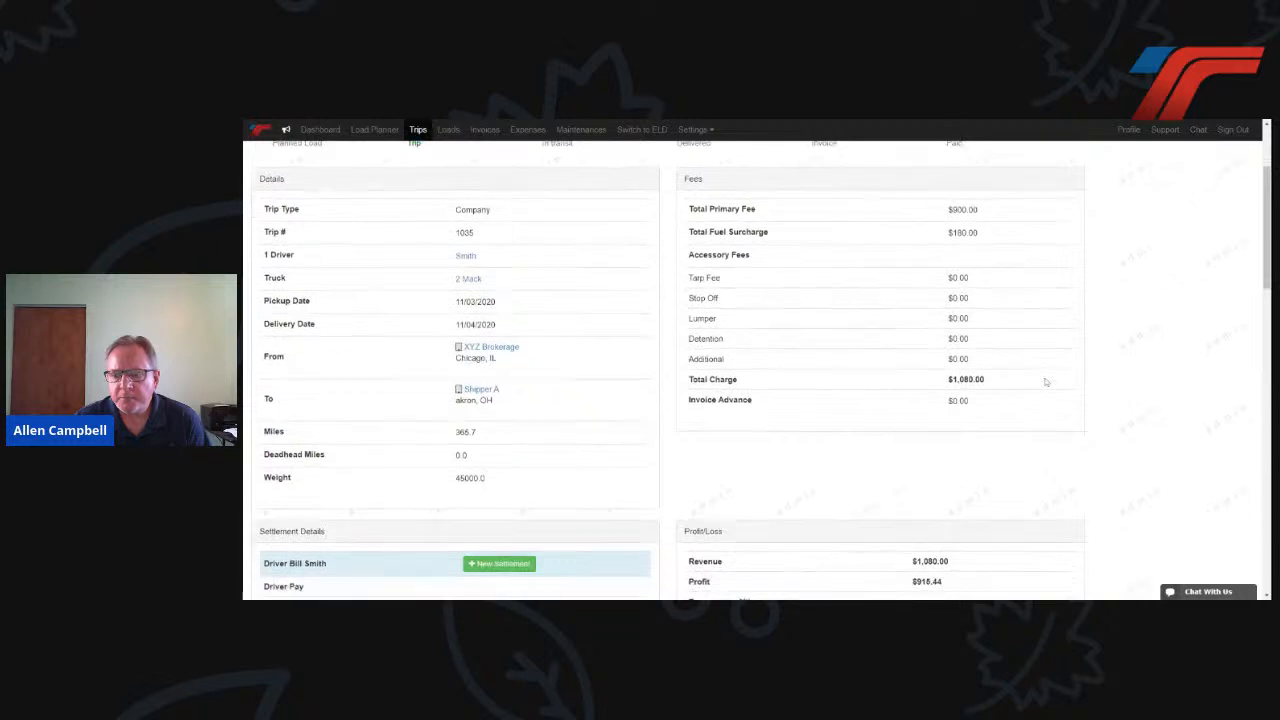
scroll(320, 266, "down", 4)
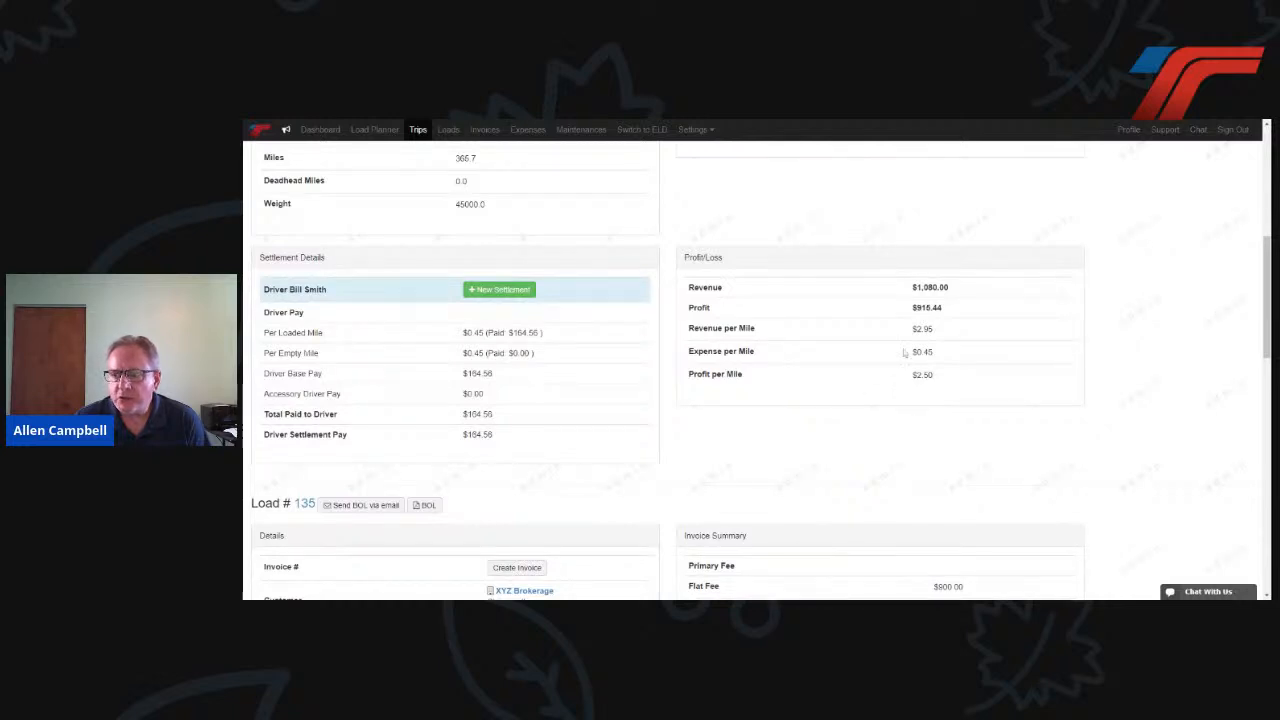
scroll(790, 422, "down", 2)
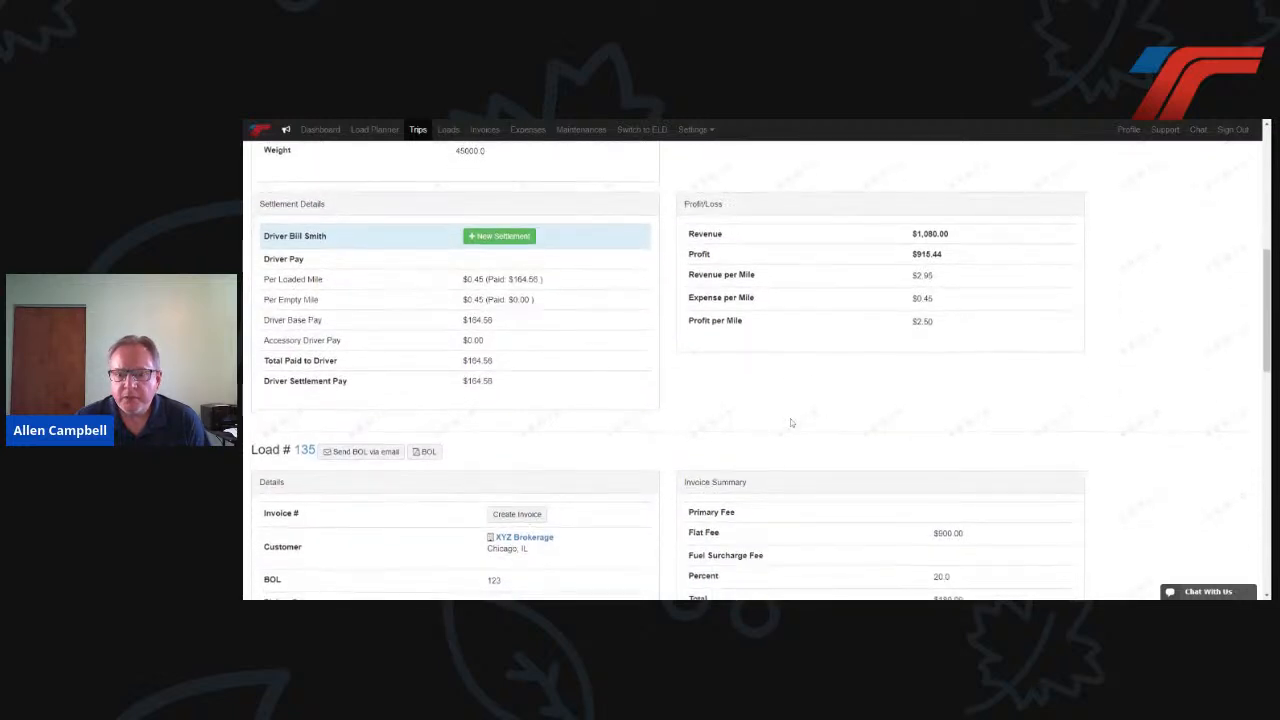
scroll(790, 422, "down", 2)
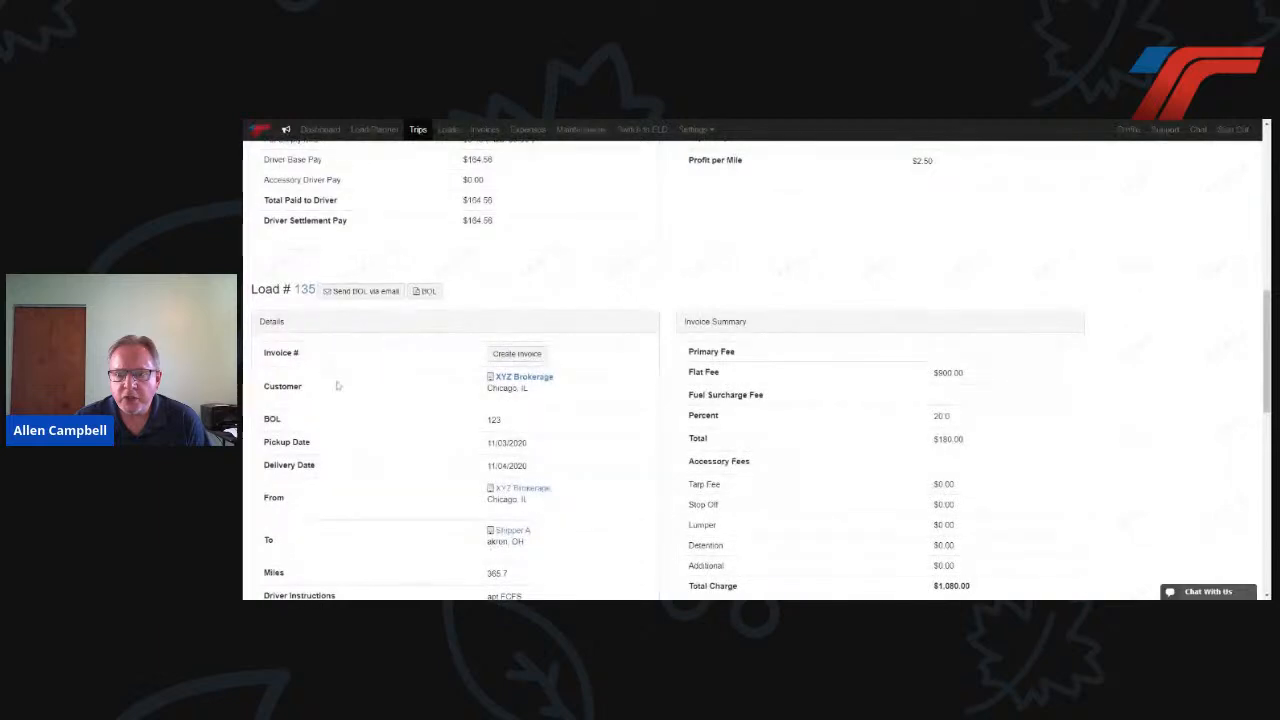
scroll(337, 386, "down", 2)
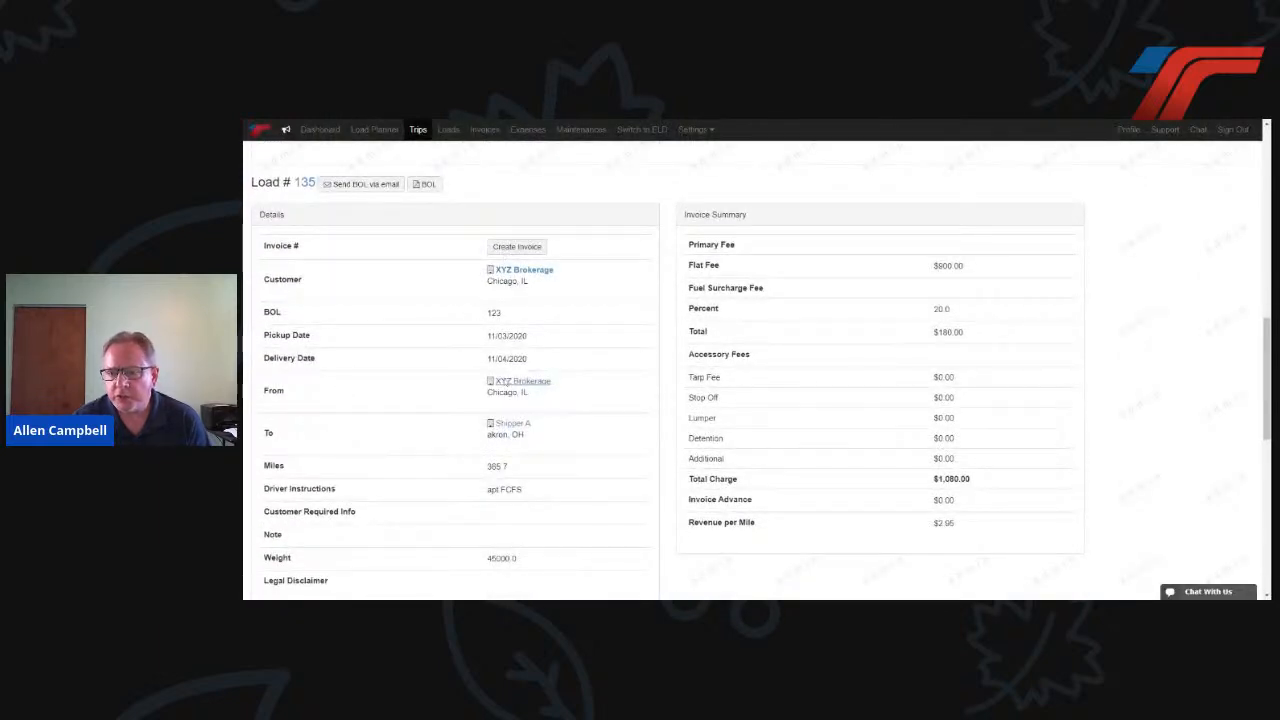
scroll(520, 385, "down", 1)
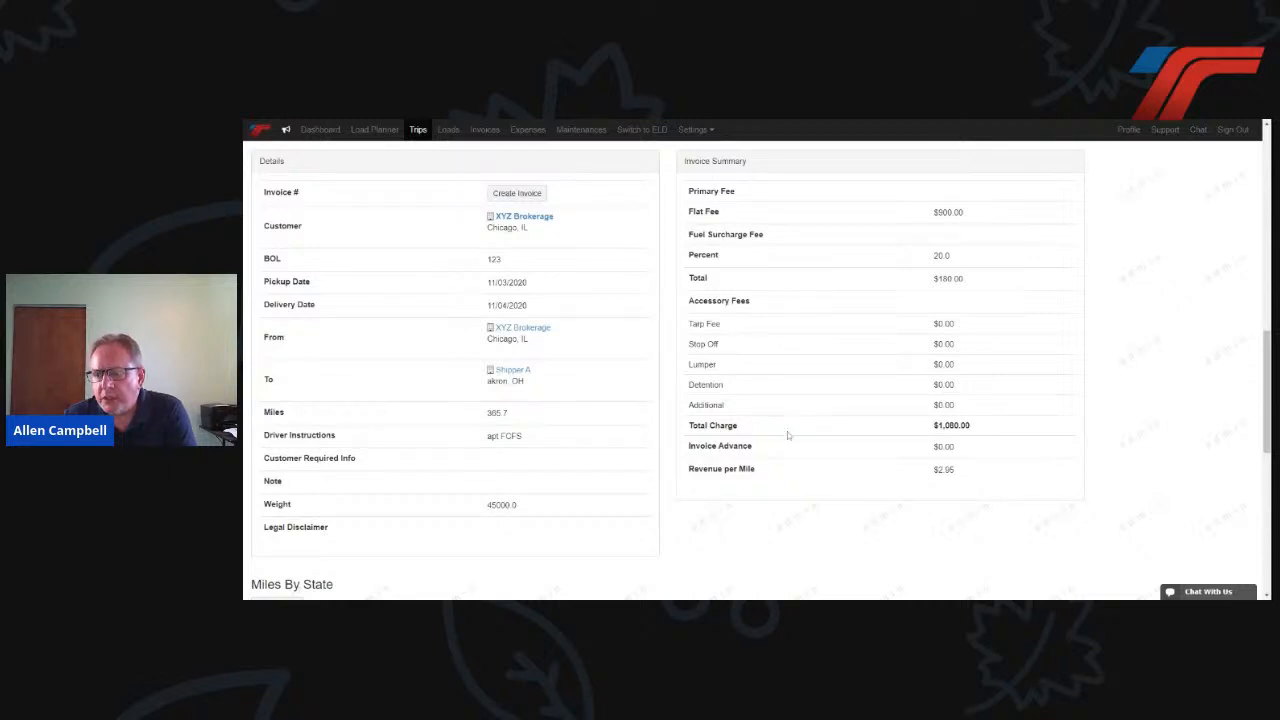
scroll(762, 458, "down", 3)
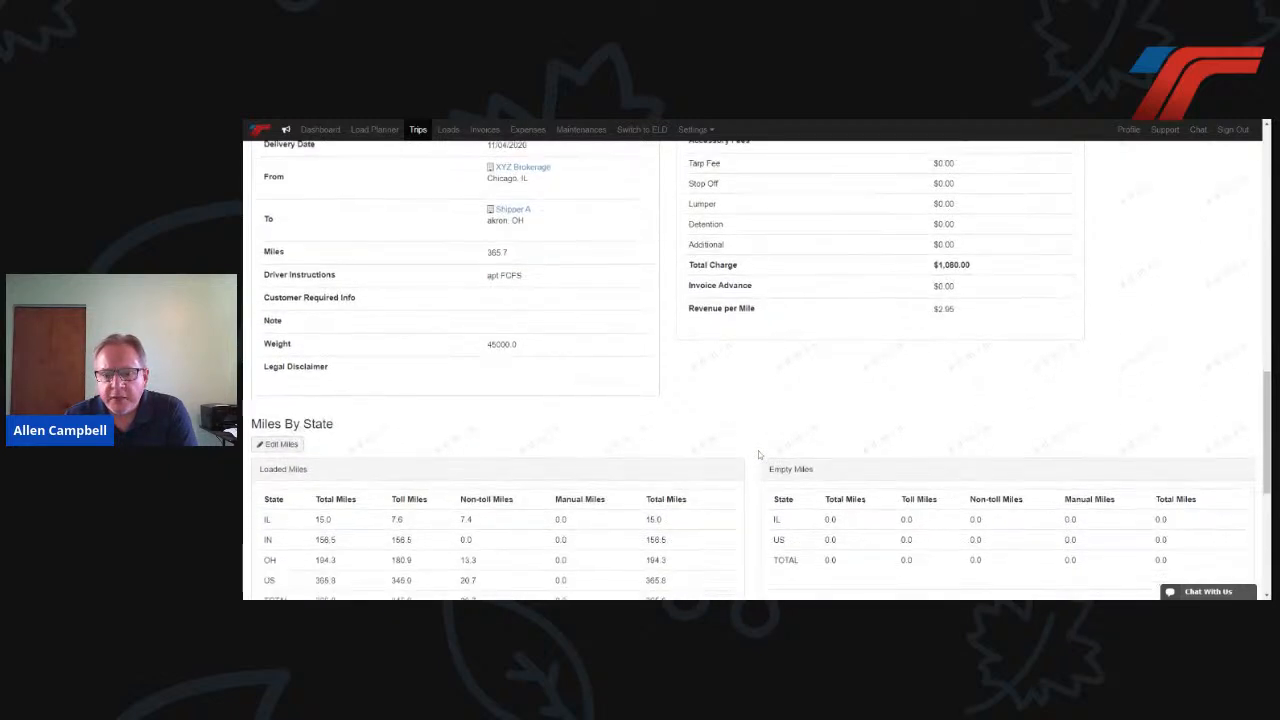
scroll(758, 455, "down", 2)
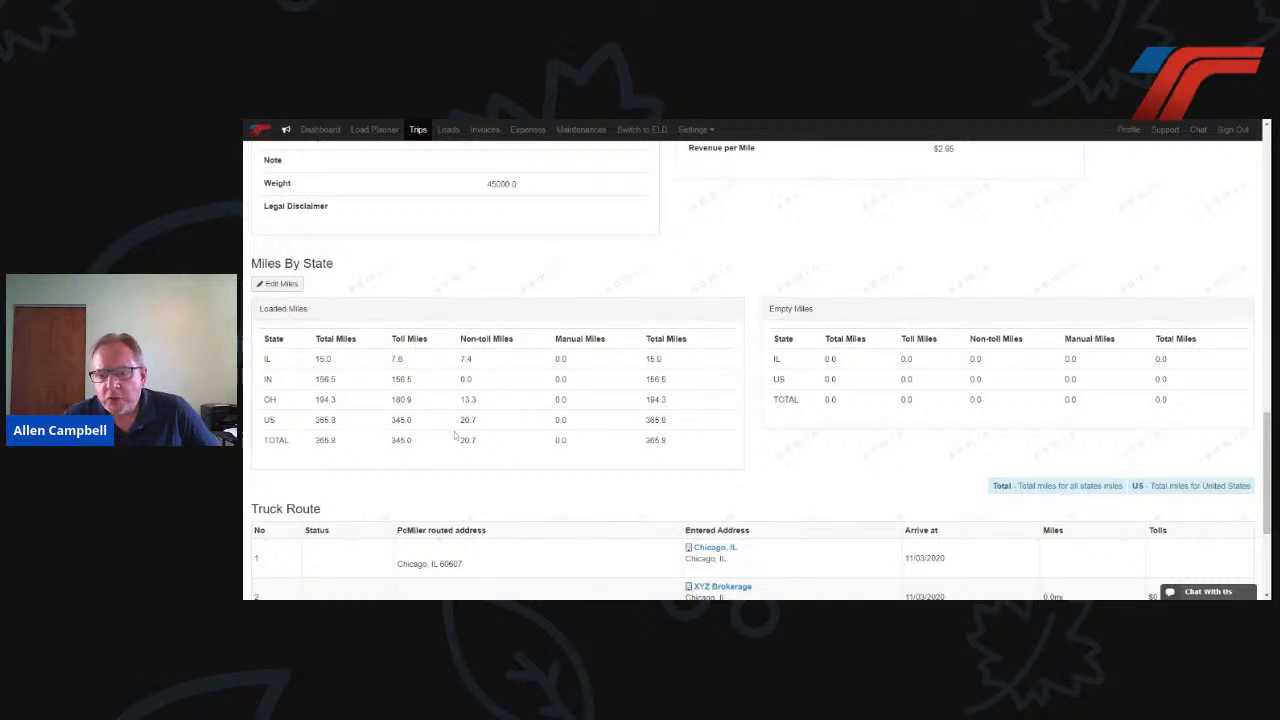
scroll(455, 434, "down", 3)
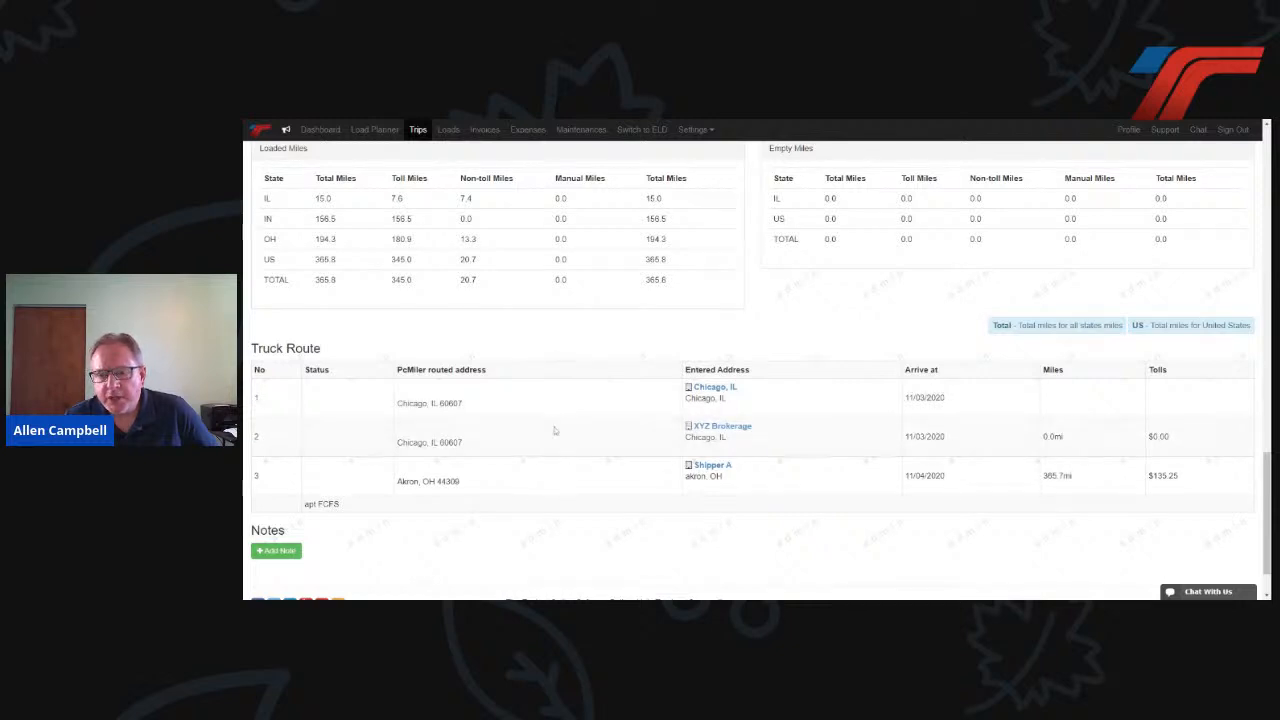
scroll(662, 449, "up", 2)
scroll(662, 449, "up", 5)
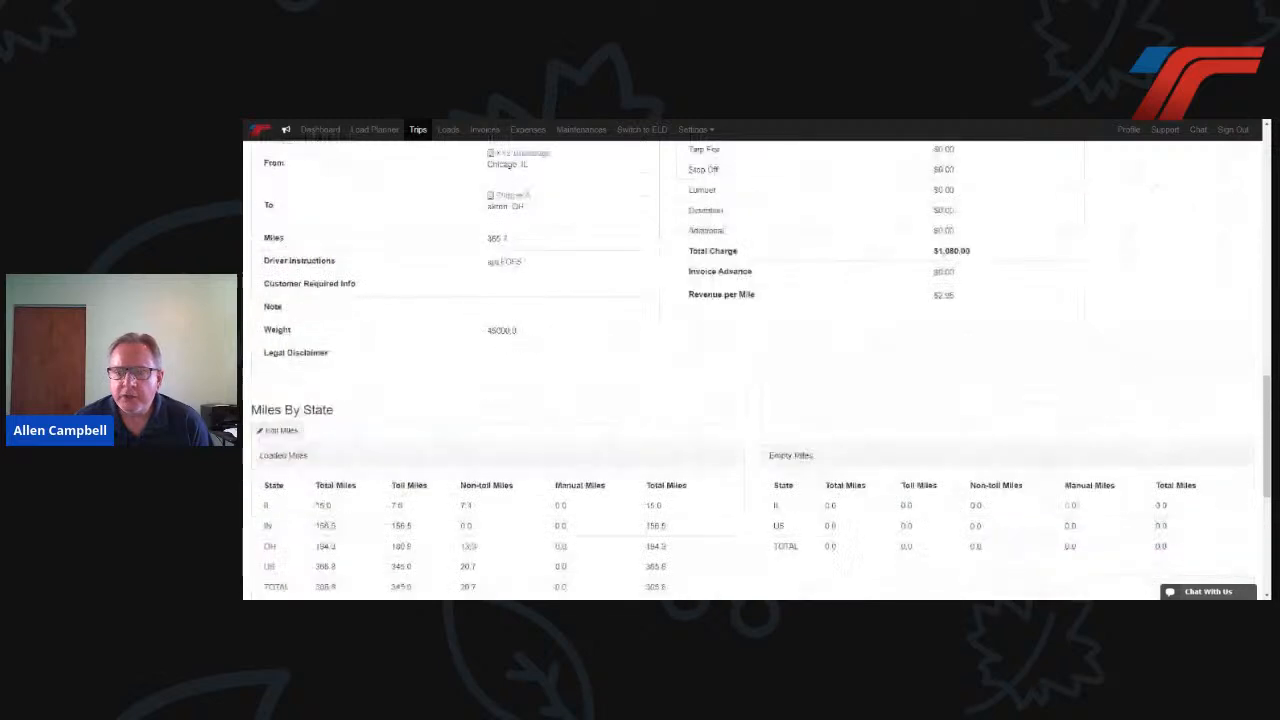
scroll(662, 449, "up", 5)
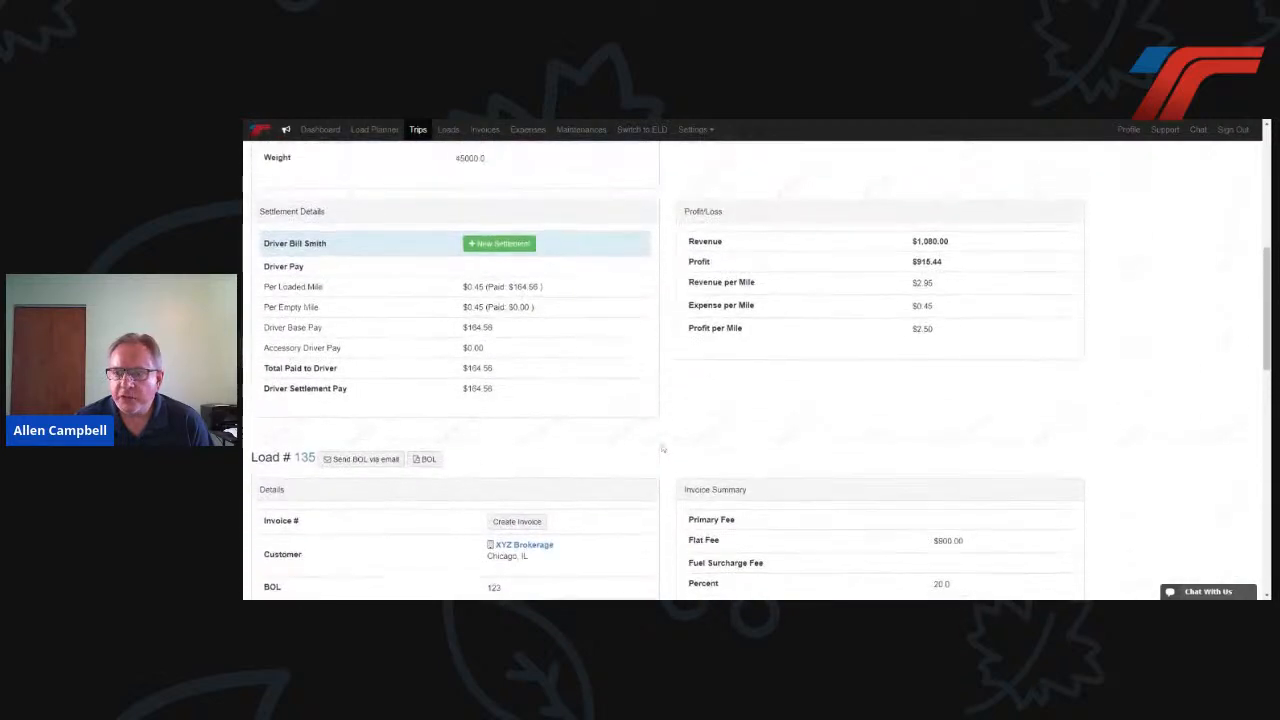
scroll(662, 449, "up", 3)
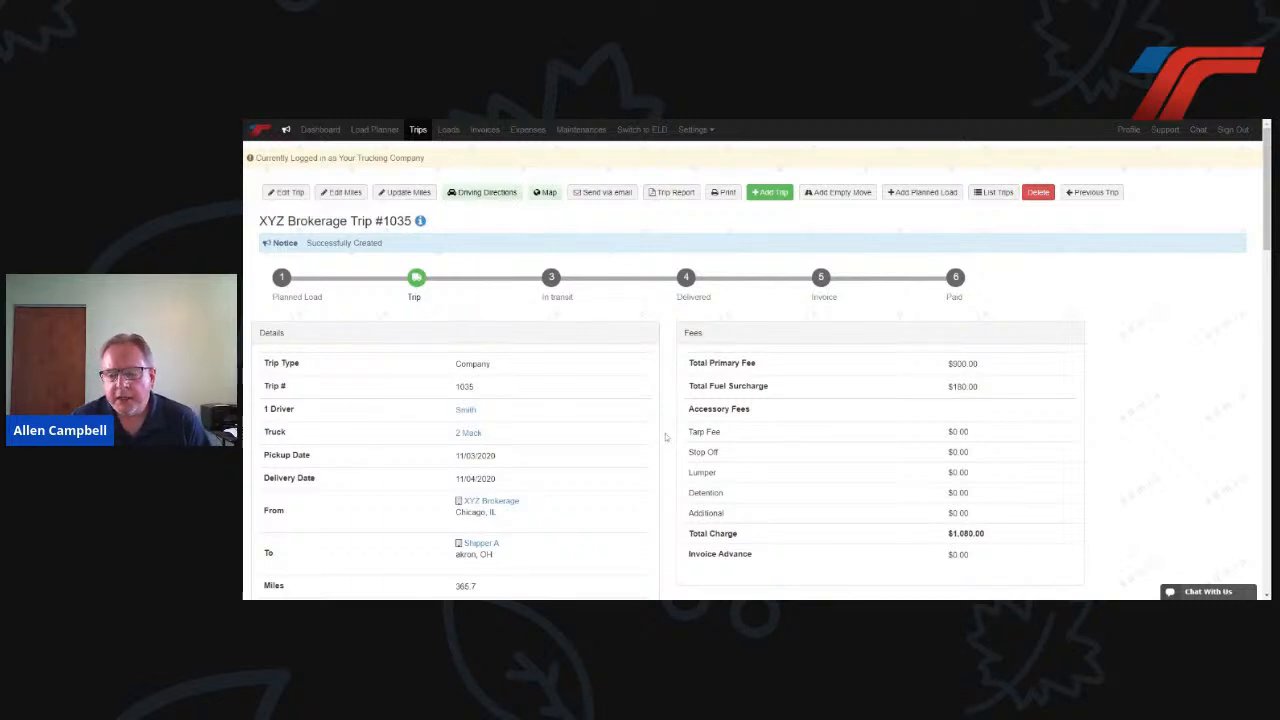
- Recheck the trip's driver pay and profit/loss figures, the load's invoice summary and the loaded miles by state
scroll(665, 436, "down", 3)
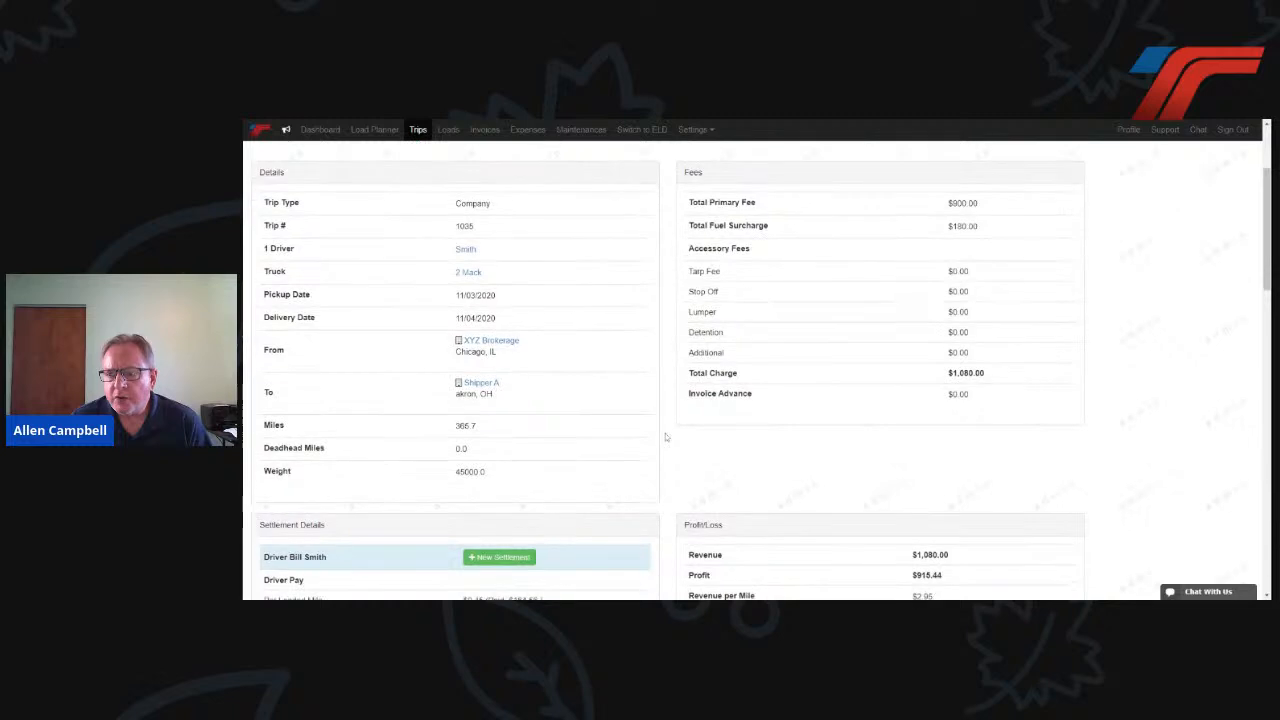
scroll(665, 436, "down", 2)
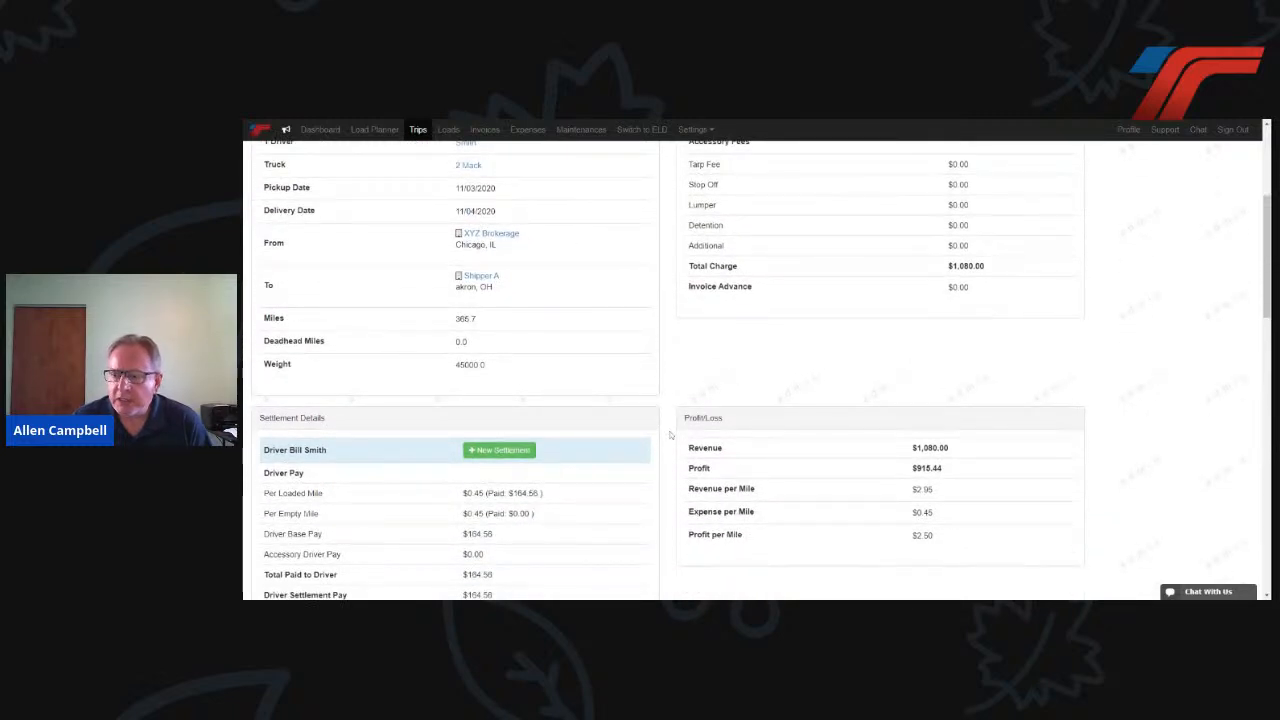
scroll(670, 434, "down", 1)
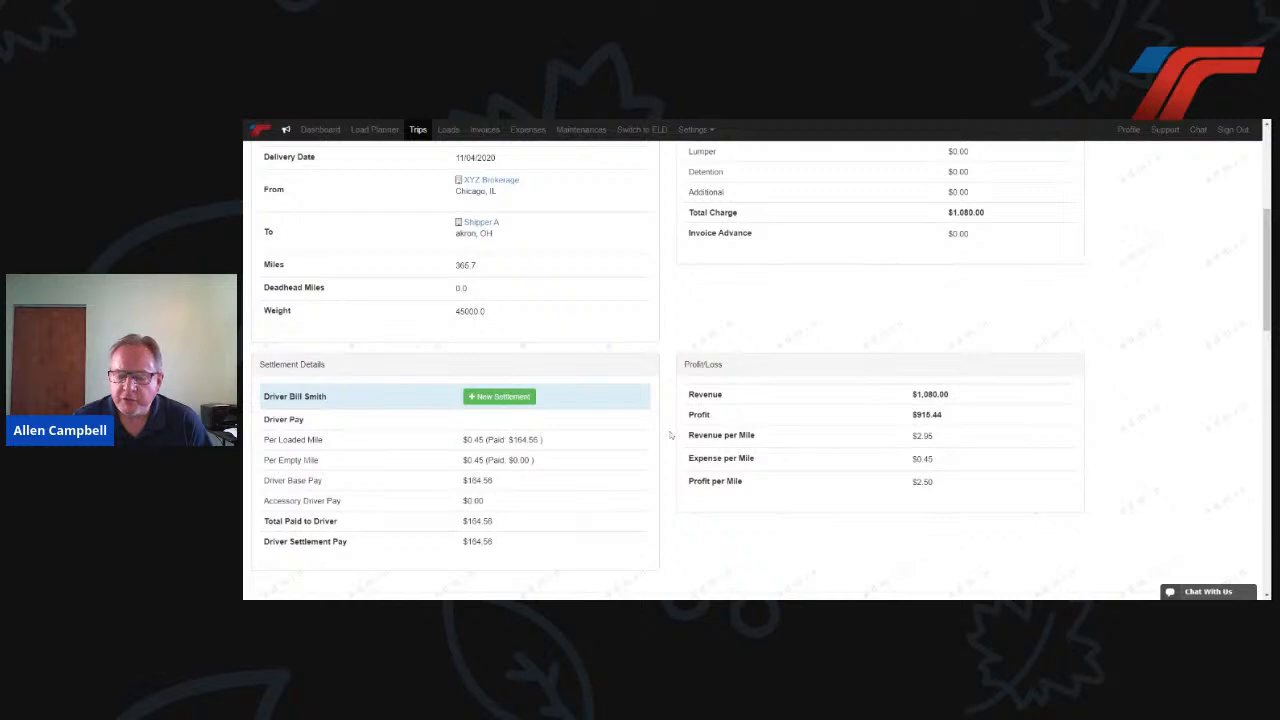
scroll(670, 434, "down", 3)
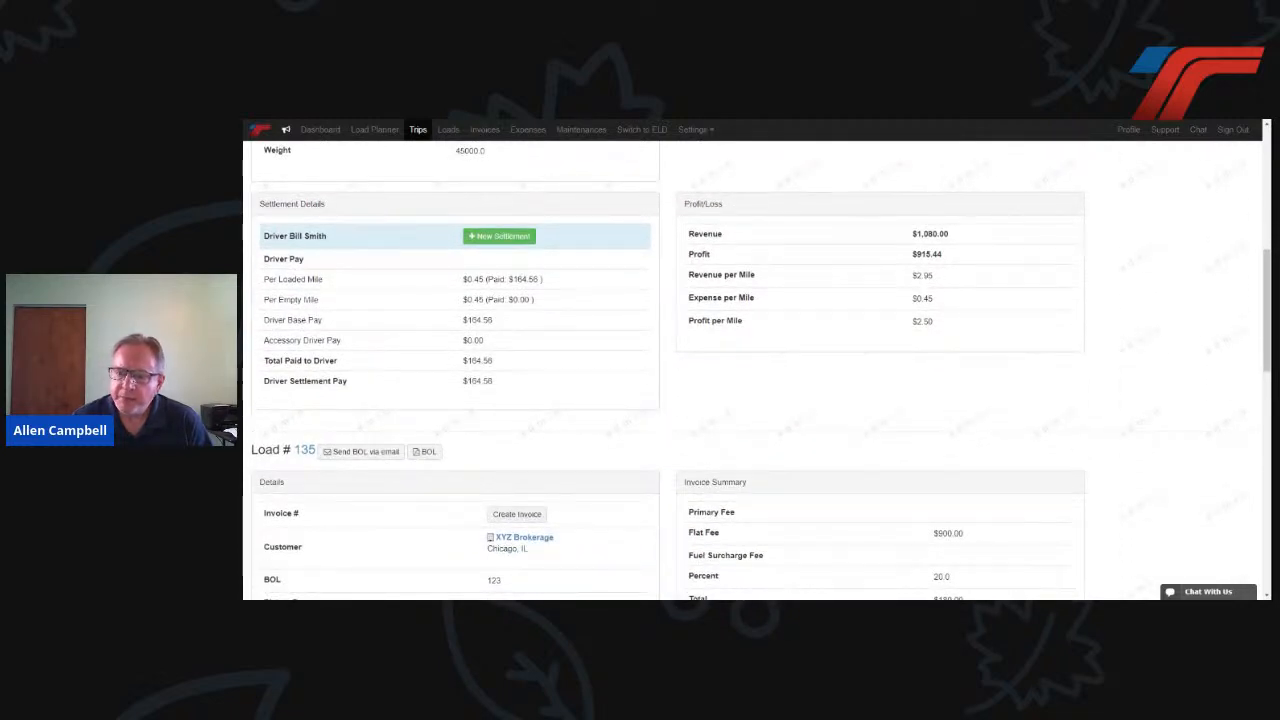
scroll(670, 434, "down", 2)
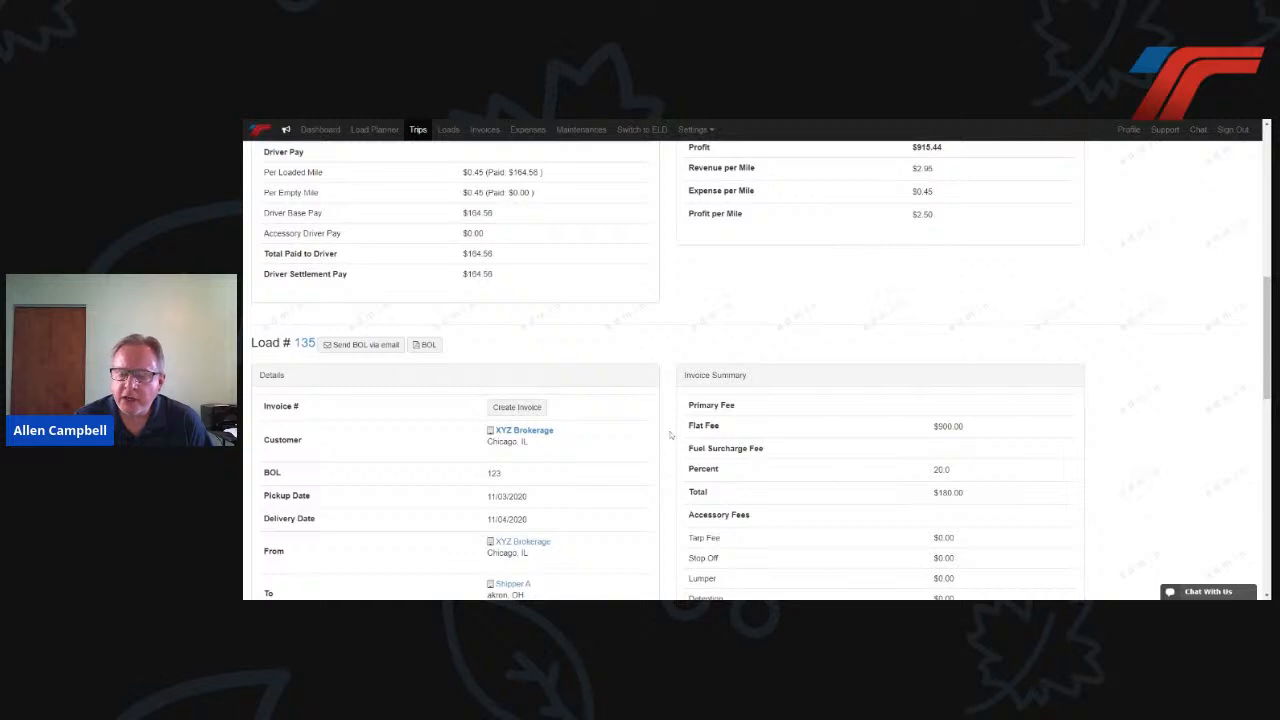
scroll(670, 434, "down", 7)
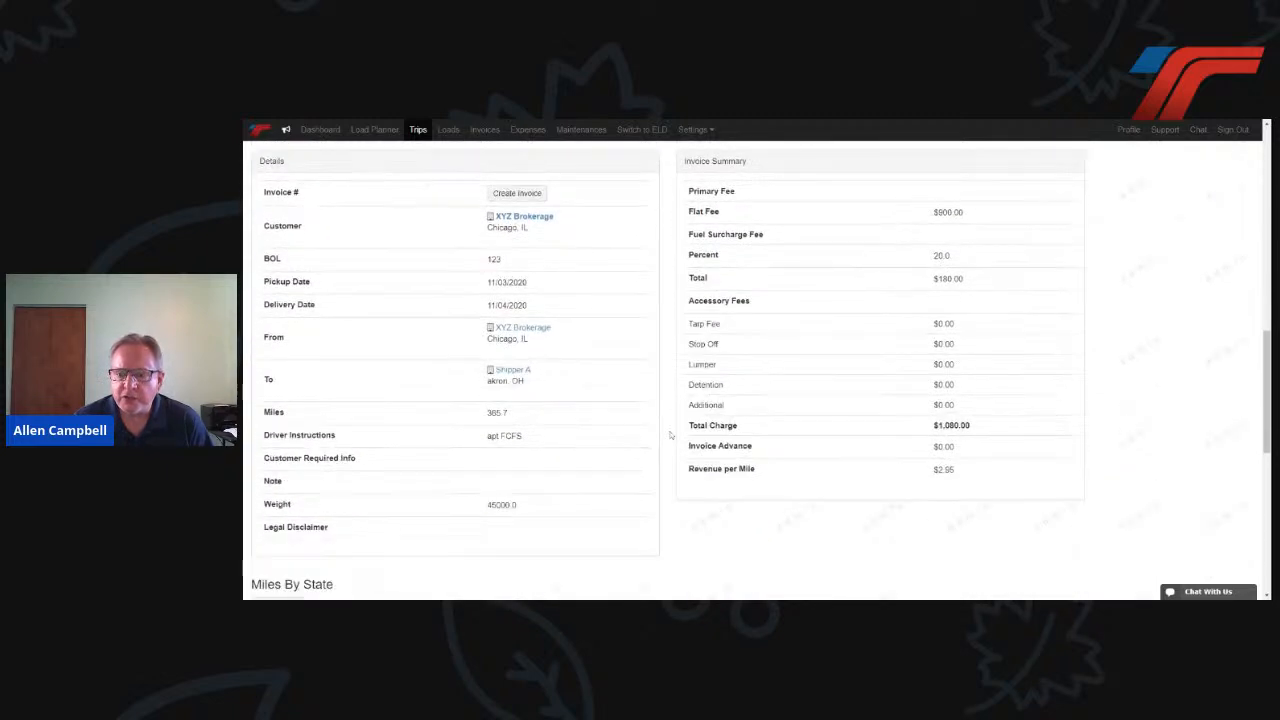
scroll(670, 434, "down", 1)
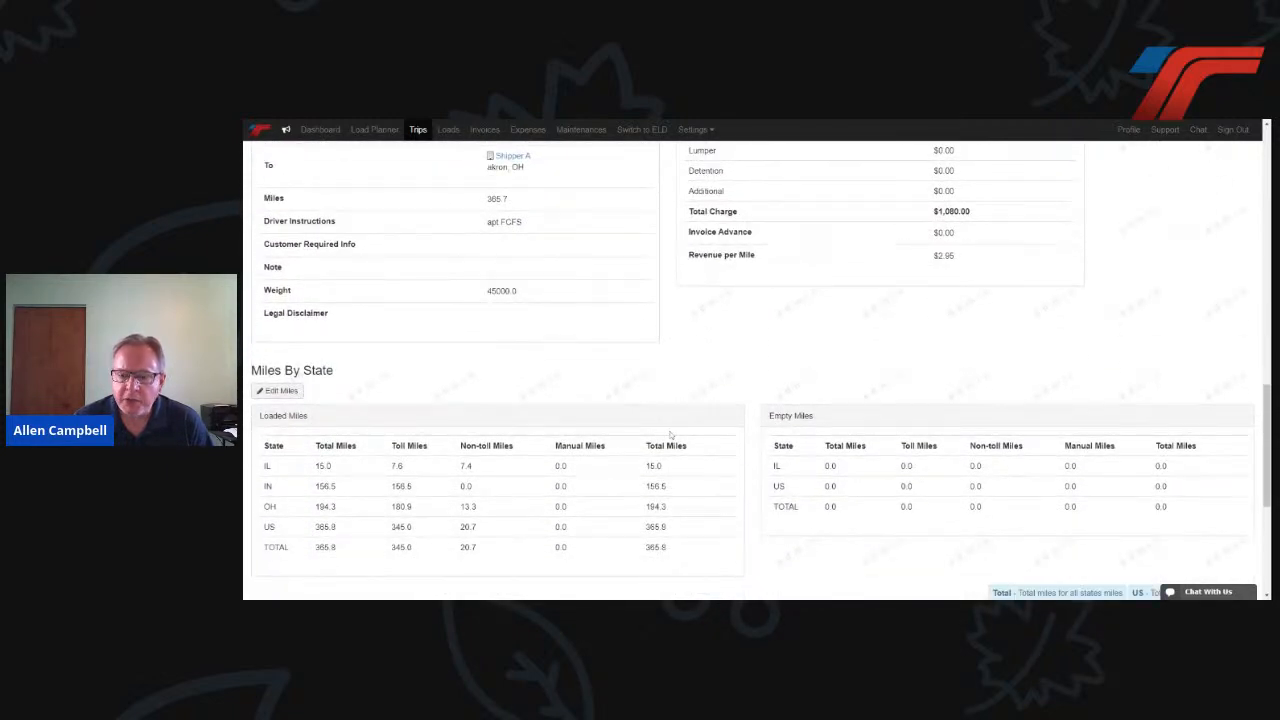
scroll(670, 434, "up", 4)
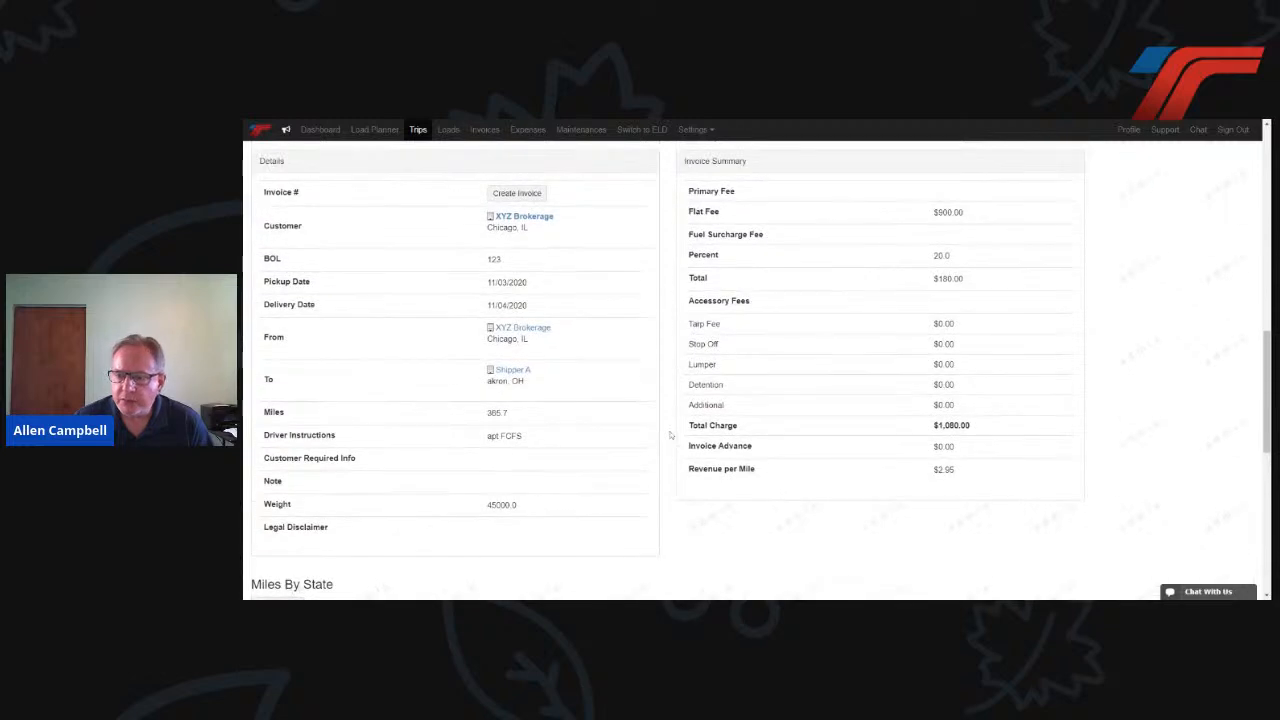
scroll(670, 434, "up", 4)
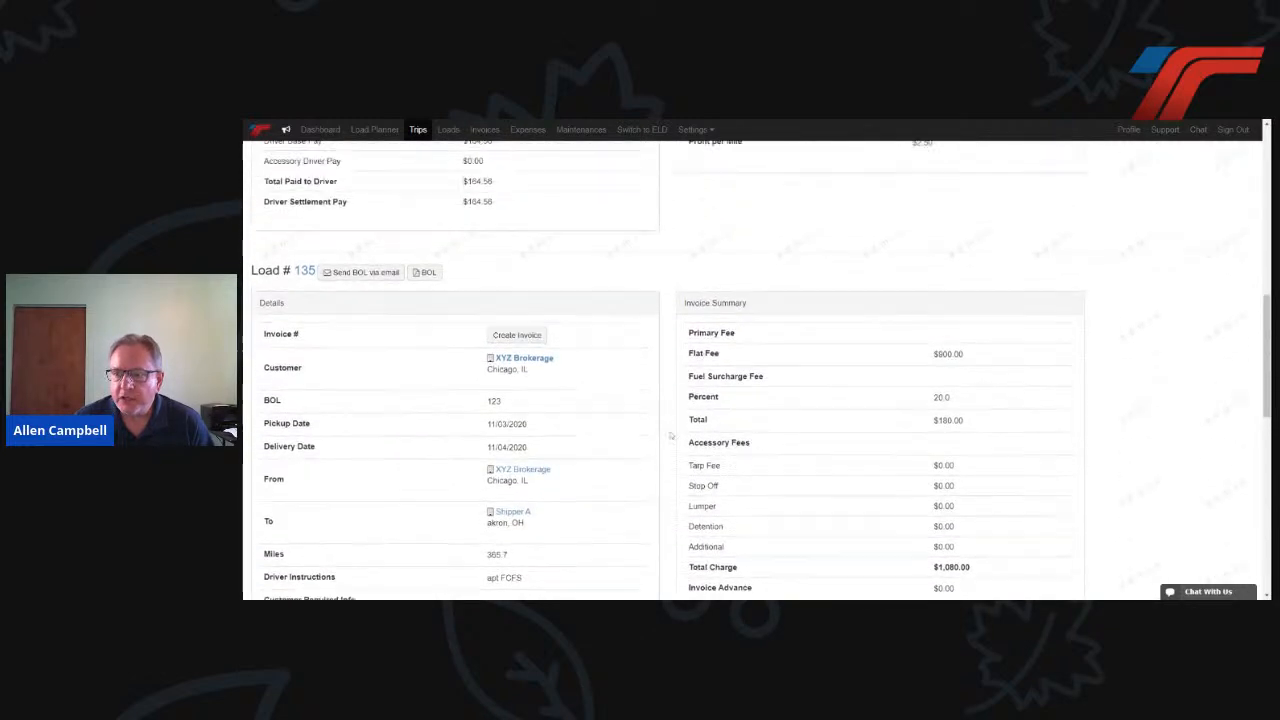
scroll(670, 434, "up", 2)
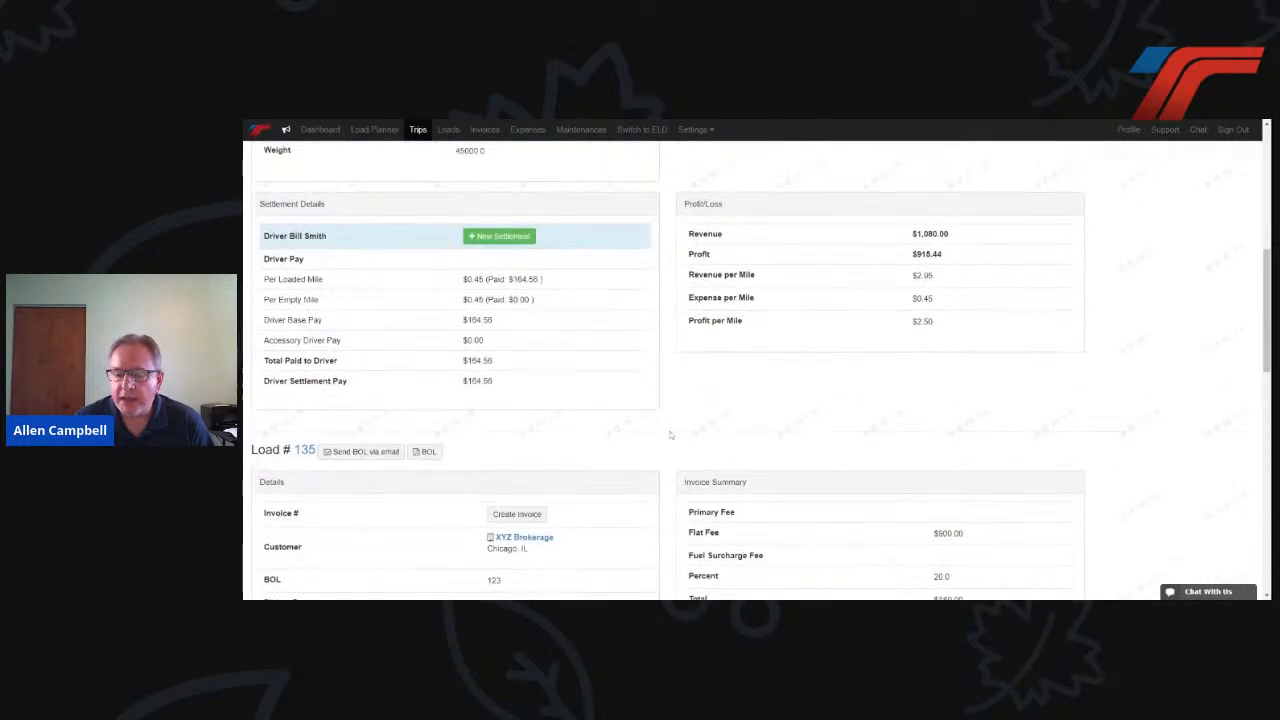
scroll(670, 434, "up", 5)
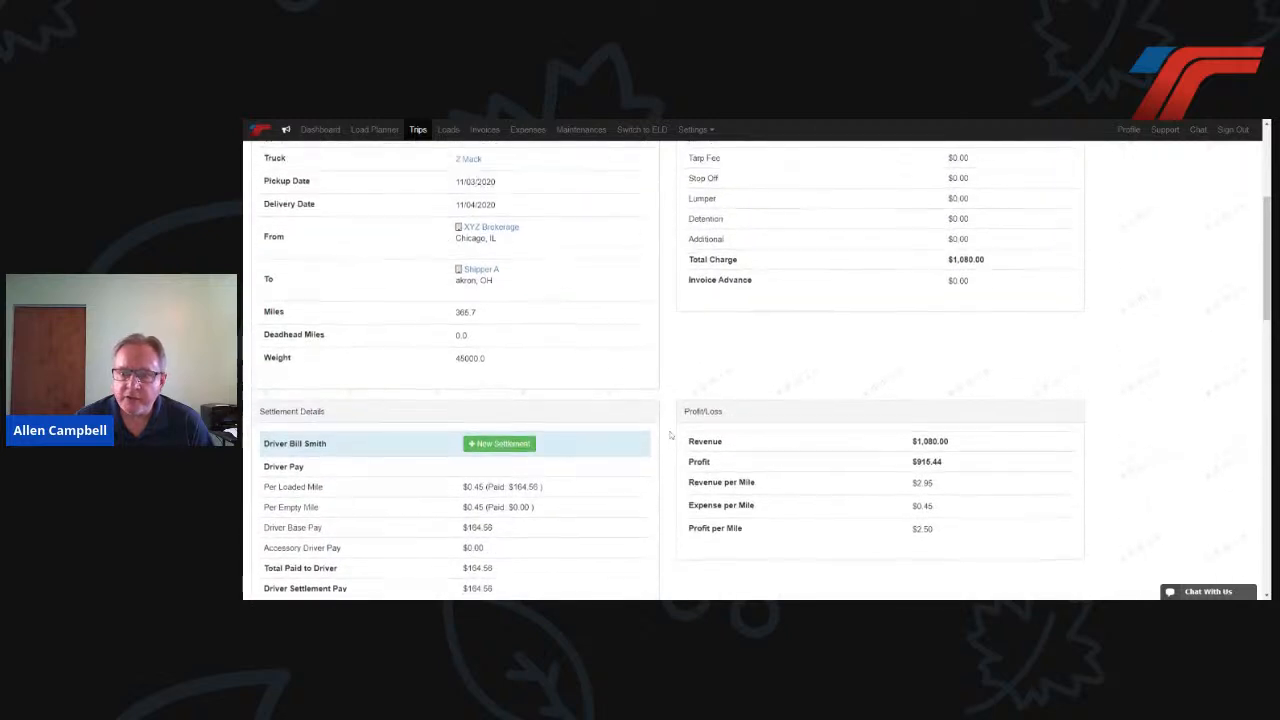
scroll(670, 434, "up", 3)
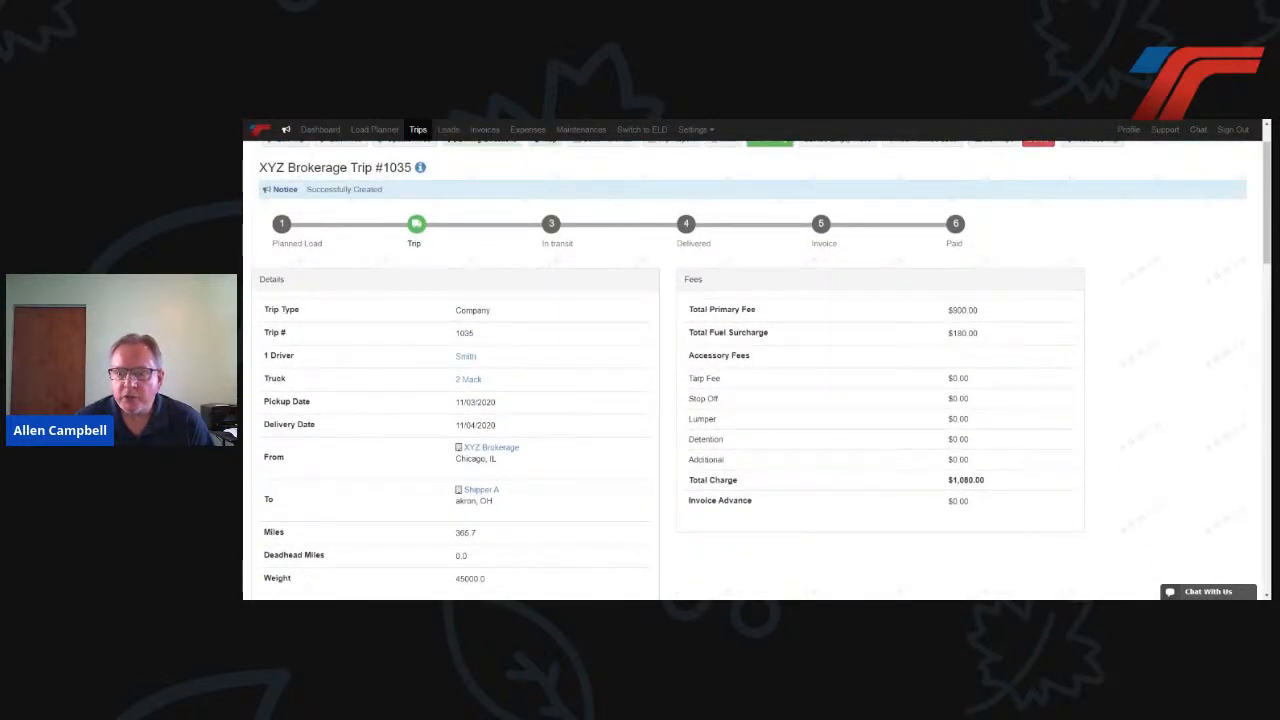
scroll(670, 435, "up", 1)
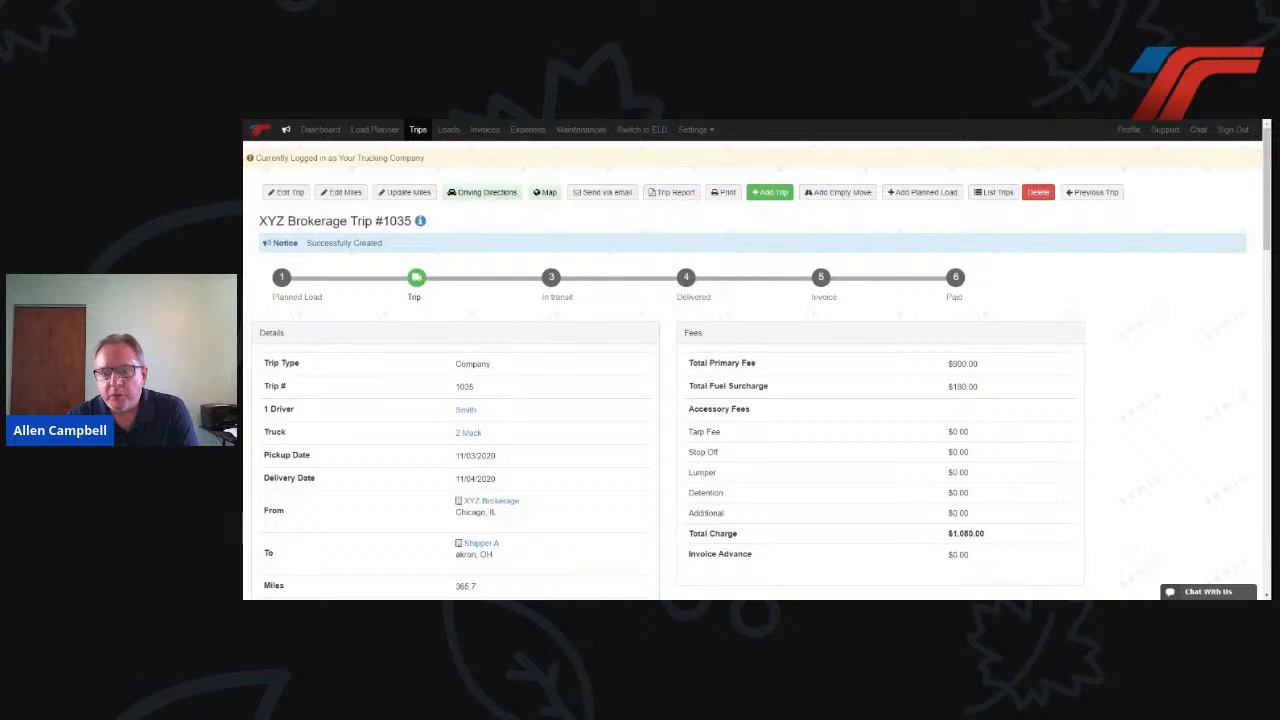
scroll(676, 424, "down", 3)
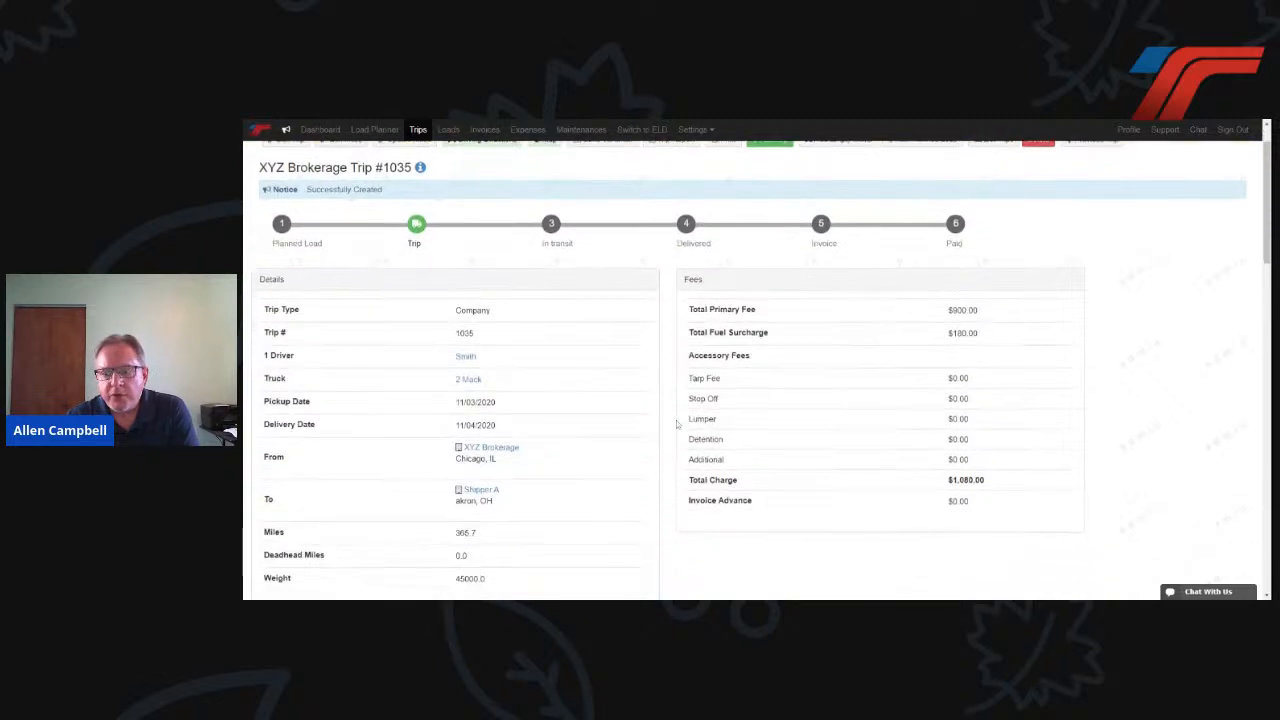
scroll(676, 424, "up", 1)
scroll(676, 424, "up", 2)
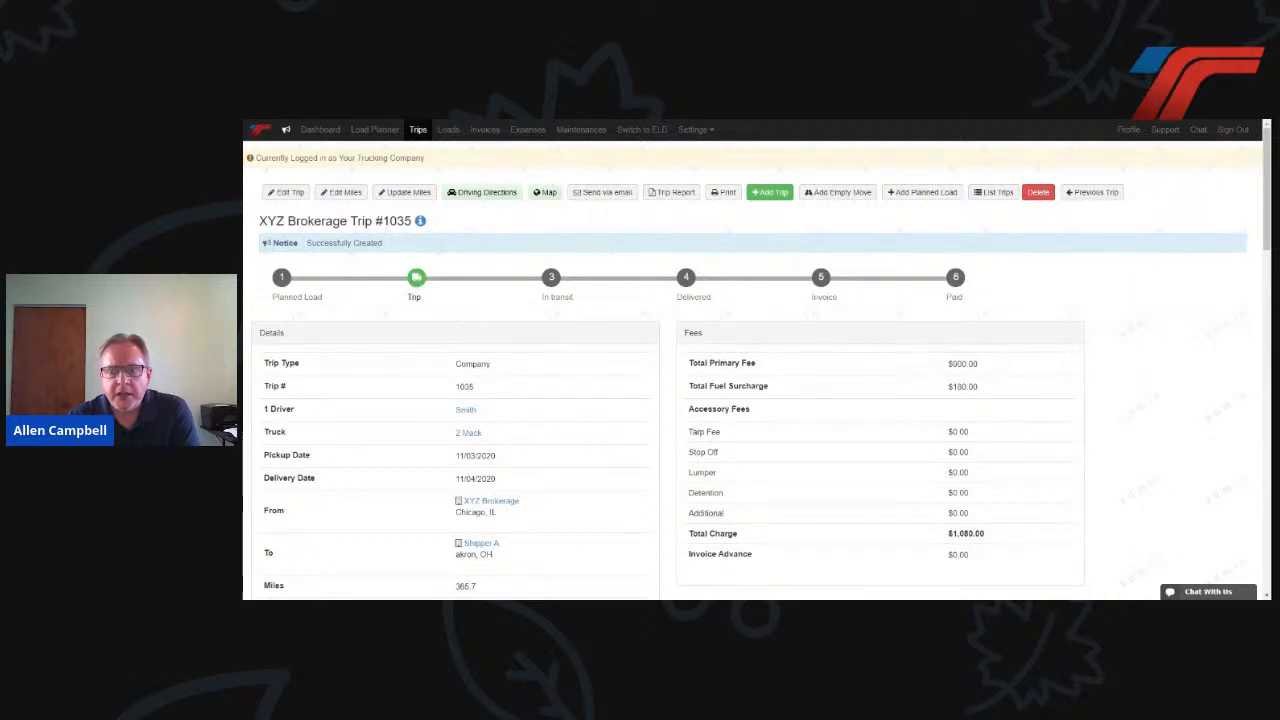
scroll(434, 405, "down", 3)
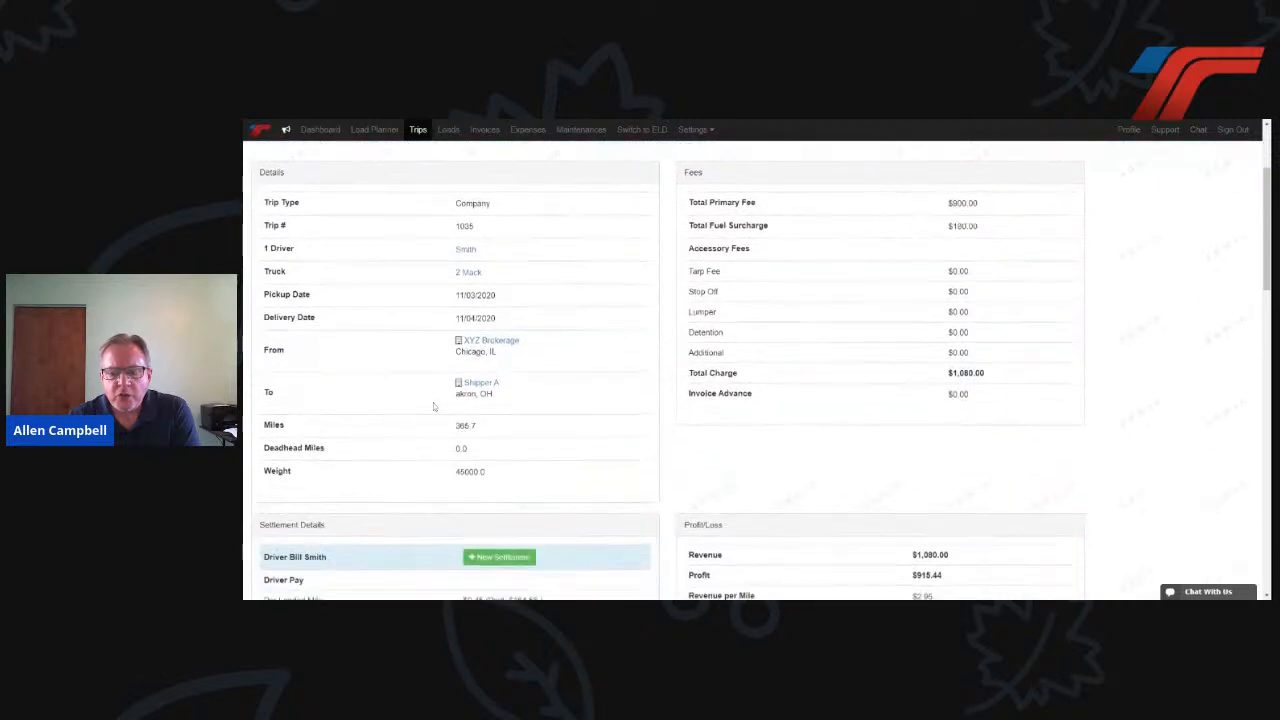
- Review the trip's load information and invoice summary once more, ending at the trip details and fees
scroll(434, 405, "down", 4)
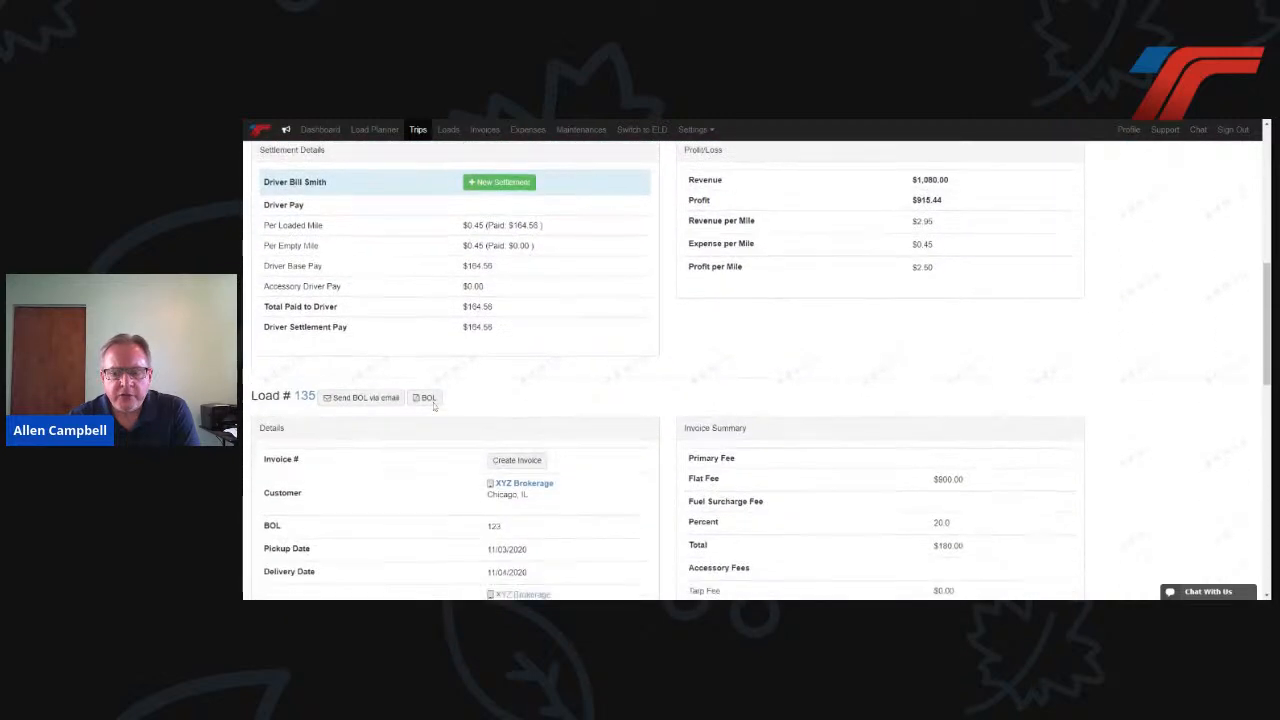
scroll(434, 405, "down", 1)
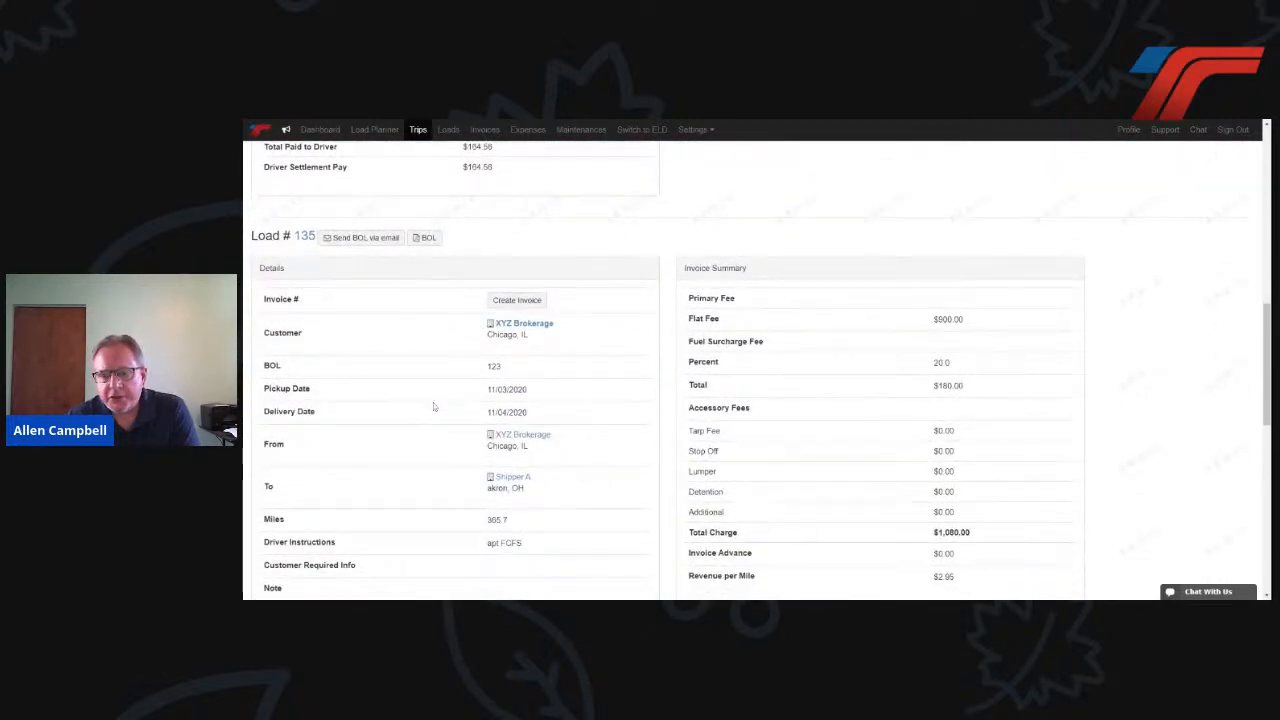
scroll(434, 405, "down", 1)
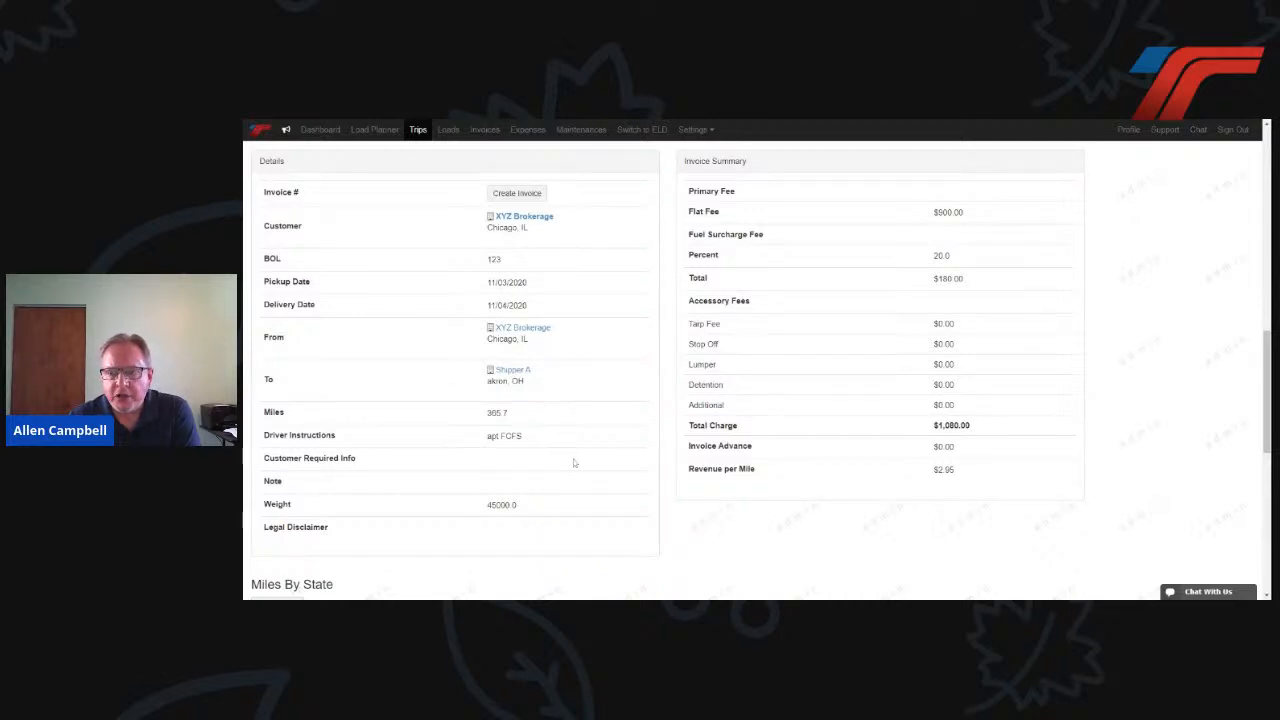
scroll(575, 462, "up", 5)
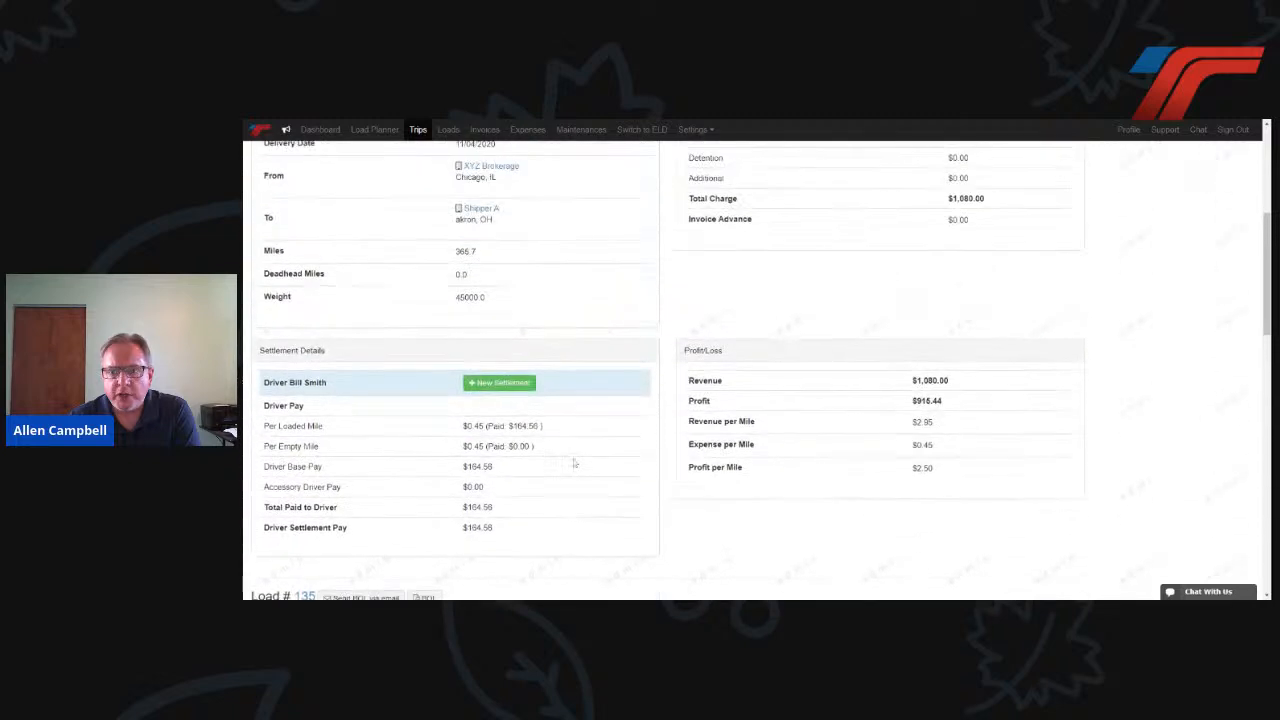
scroll(575, 462, "up", 3)
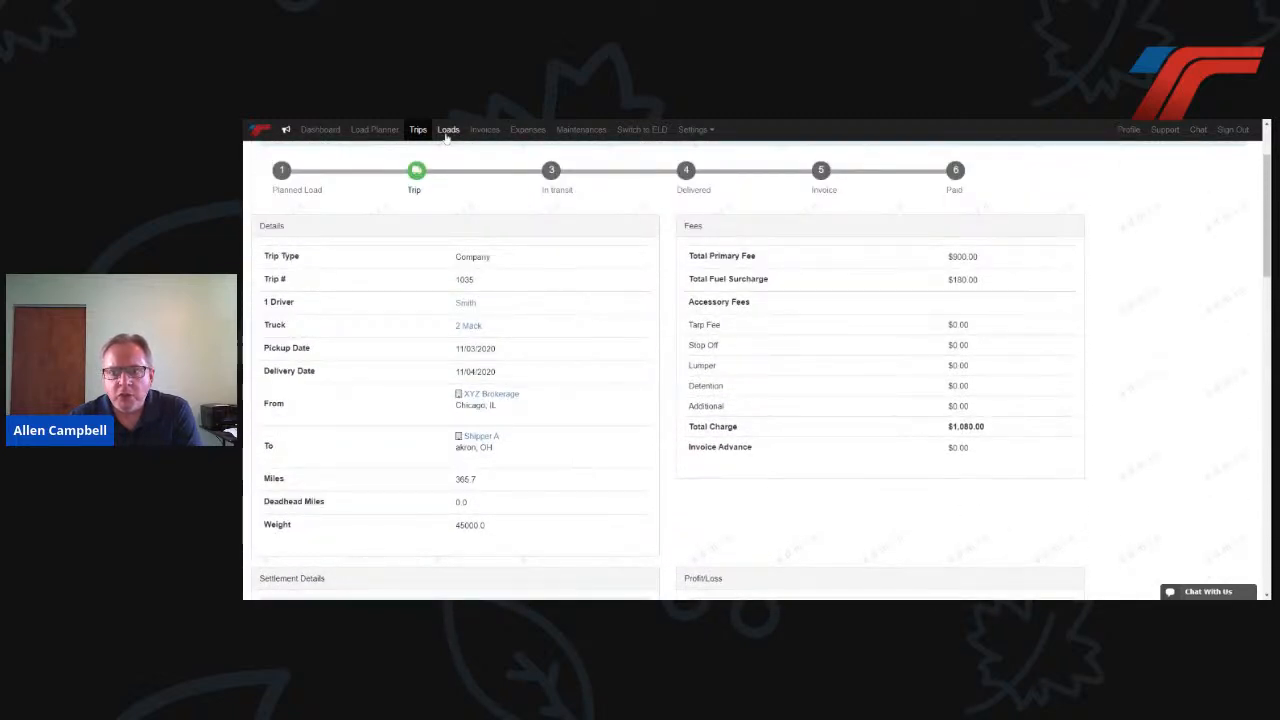
- Find the dispatched Canton to Houston load with delivery date 11/03/2020 in the load list and view its details and fees
left_click(447, 130)
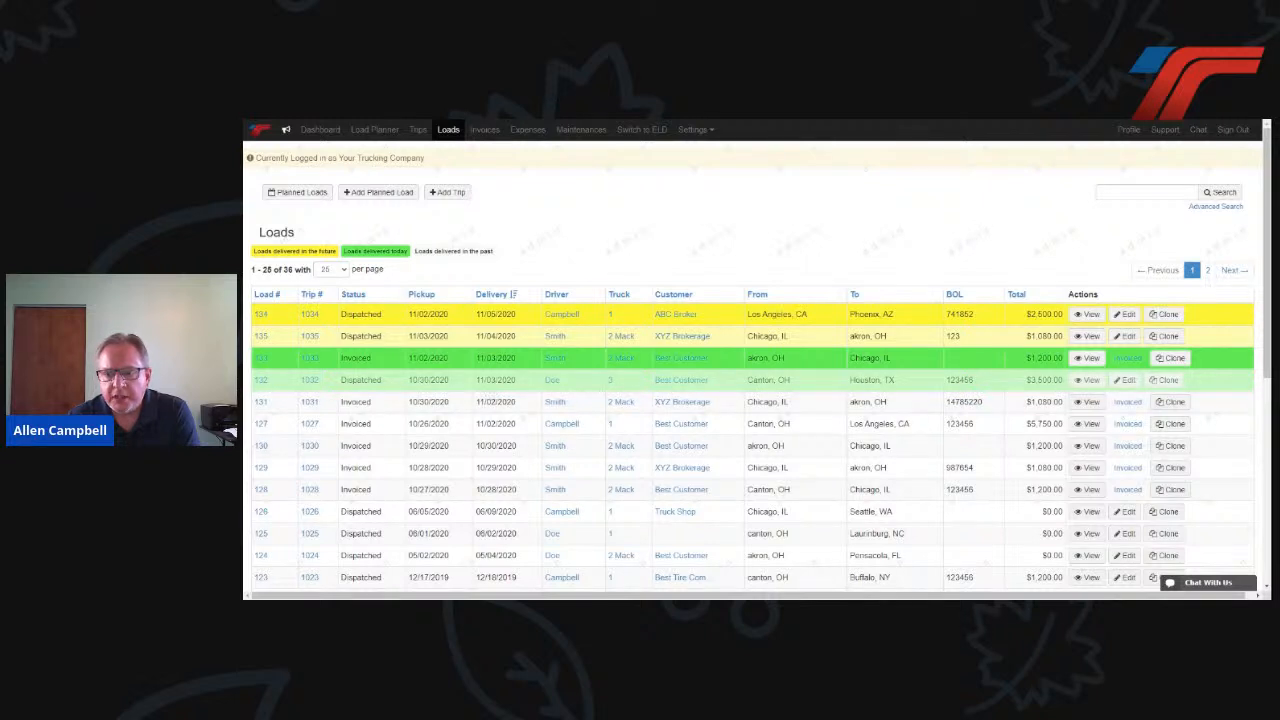
left_click_drag(479, 380, 518, 382)
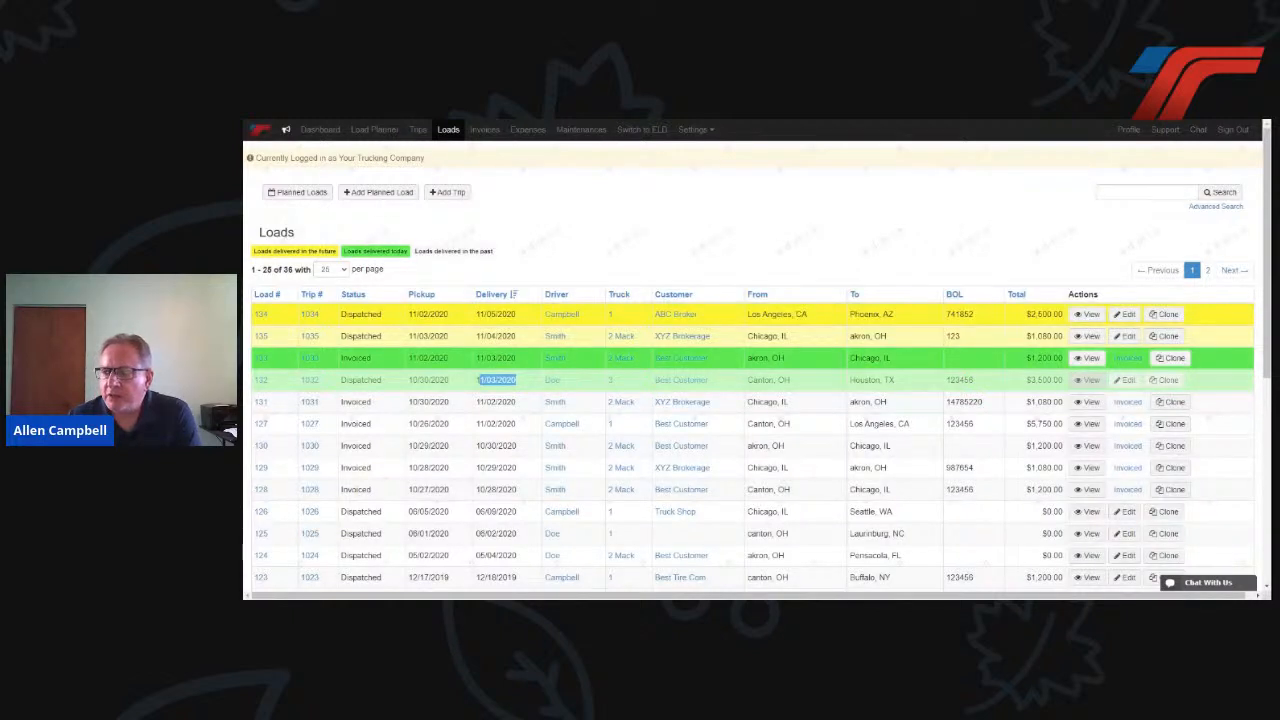
left_click(1089, 381)
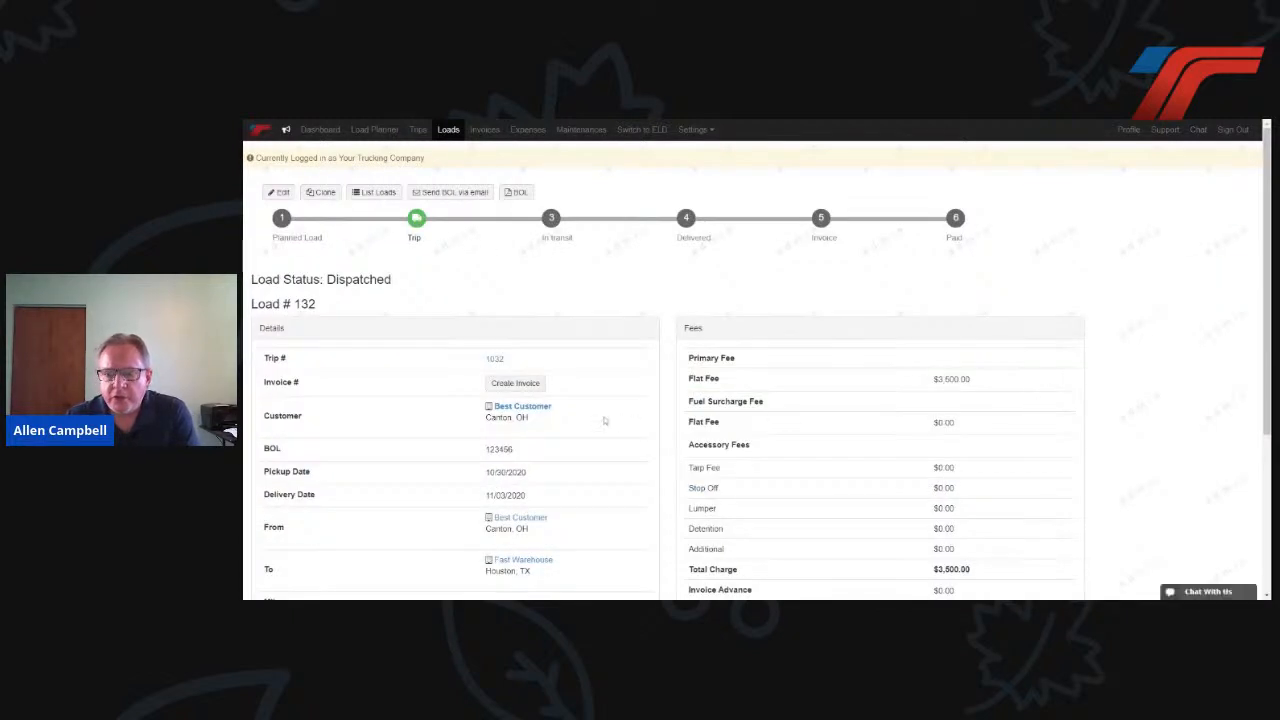
scroll(607, 422, "down", 3)
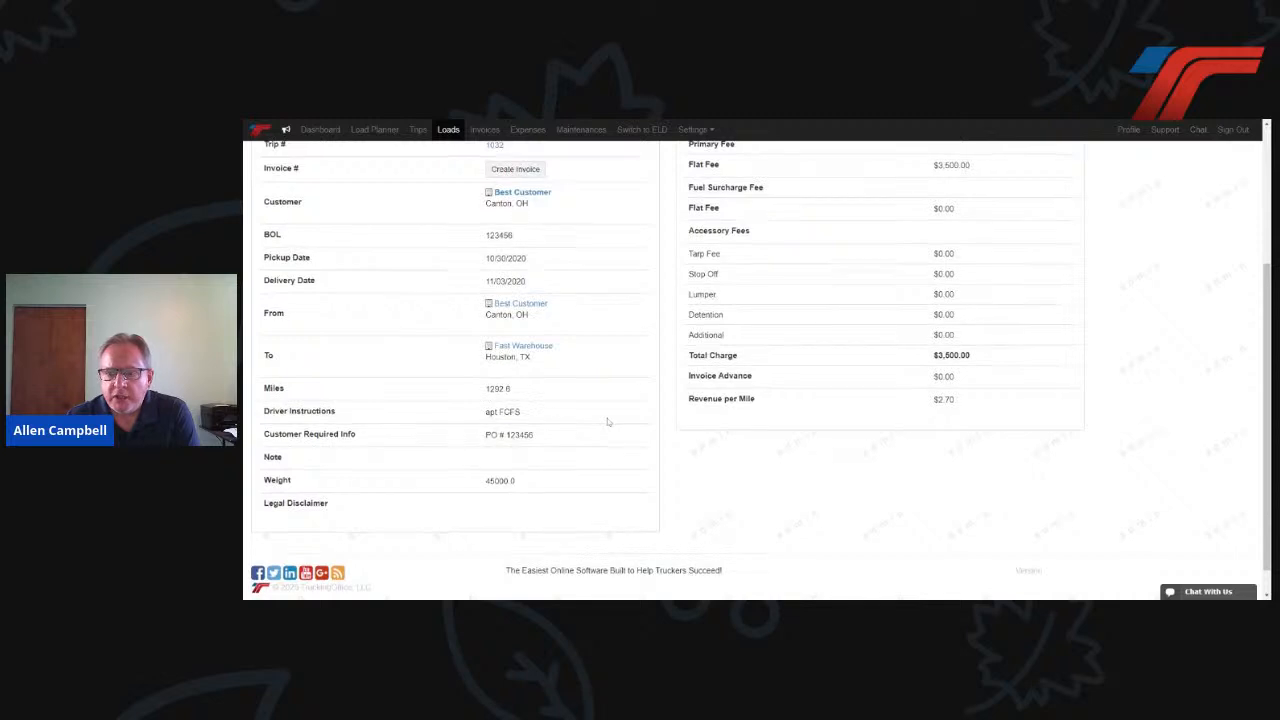
scroll(607, 422, "up", 4)
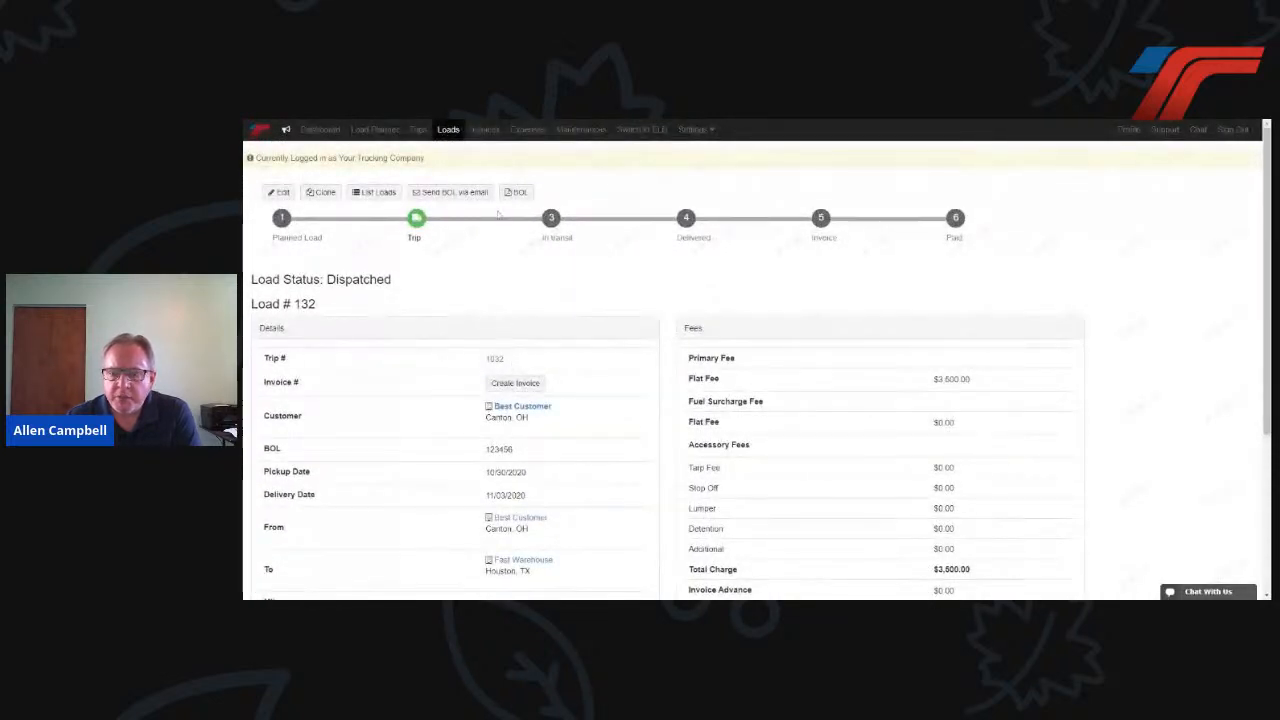
- Create an invoice to Best Customer dated 11/03/2020 containing the Canton to Houston load, and look over the finished invoice
left_click(515, 383)
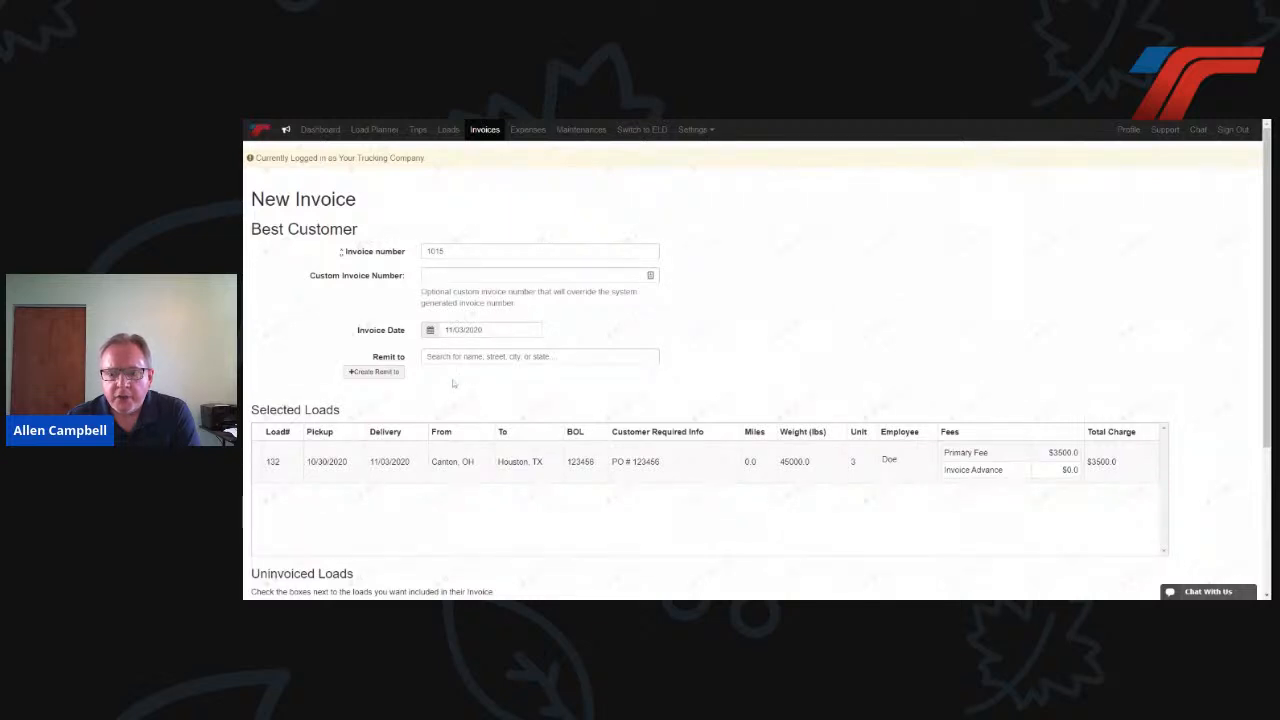
scroll(453, 385, "down", 2)
scroll(453, 385, "down", 3)
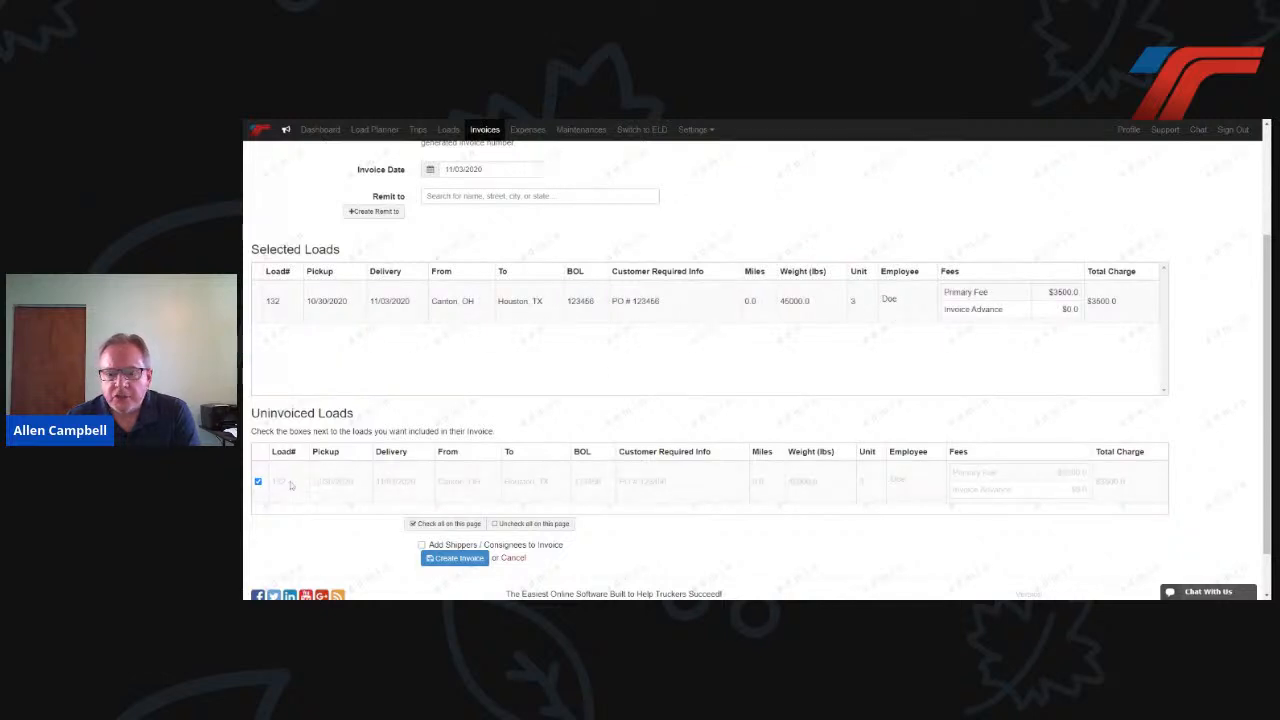
scroll(392, 468, "down", 2)
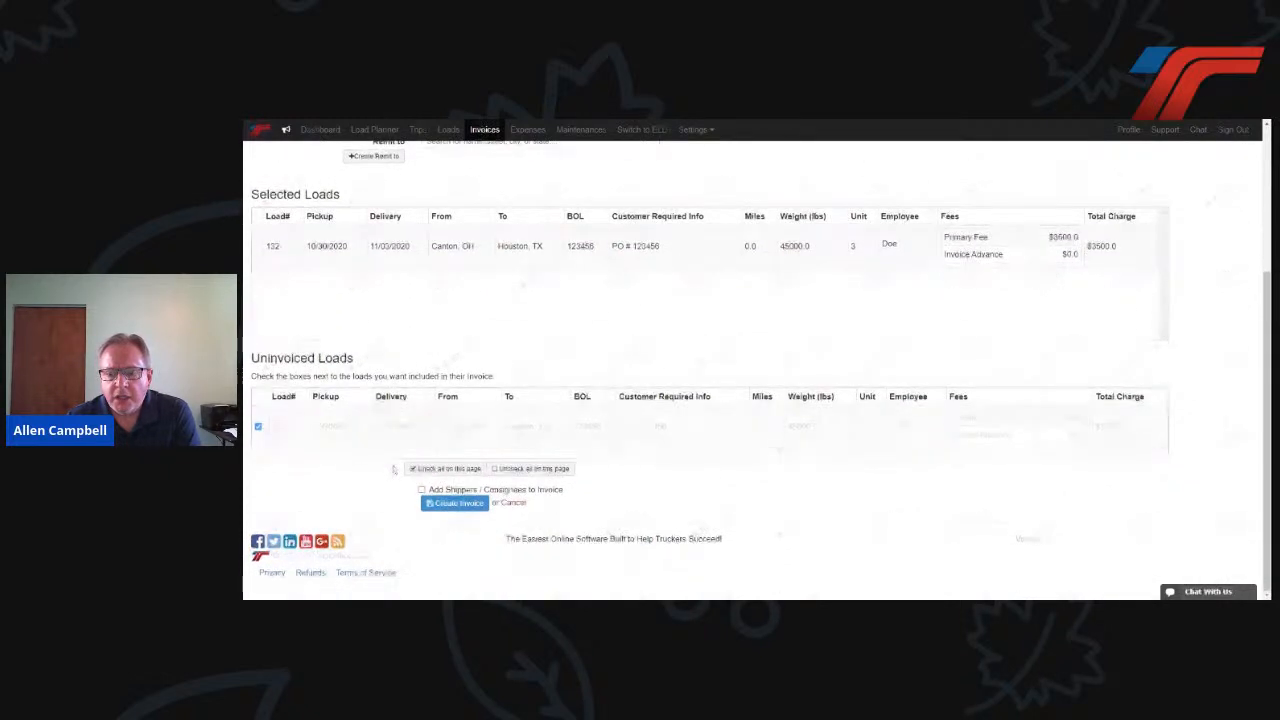
left_click(455, 503)
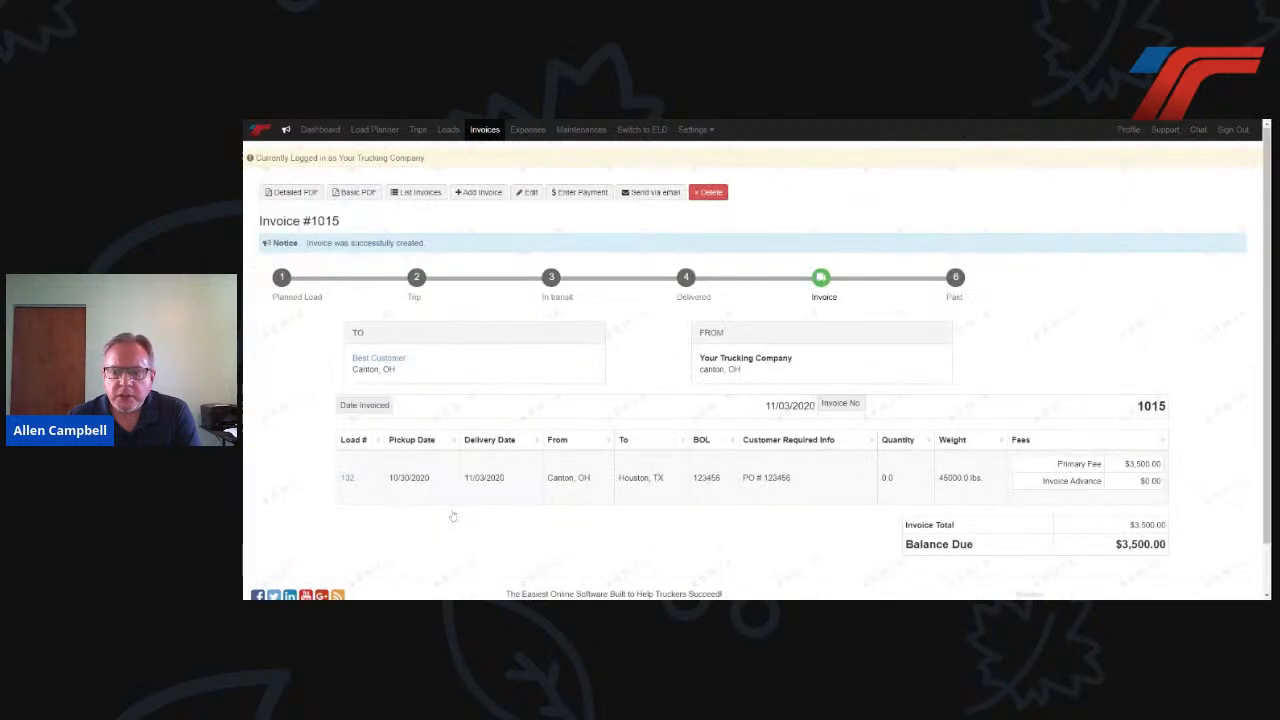
scroll(453, 516, "down", 2)
scroll(538, 420, "up", 2)
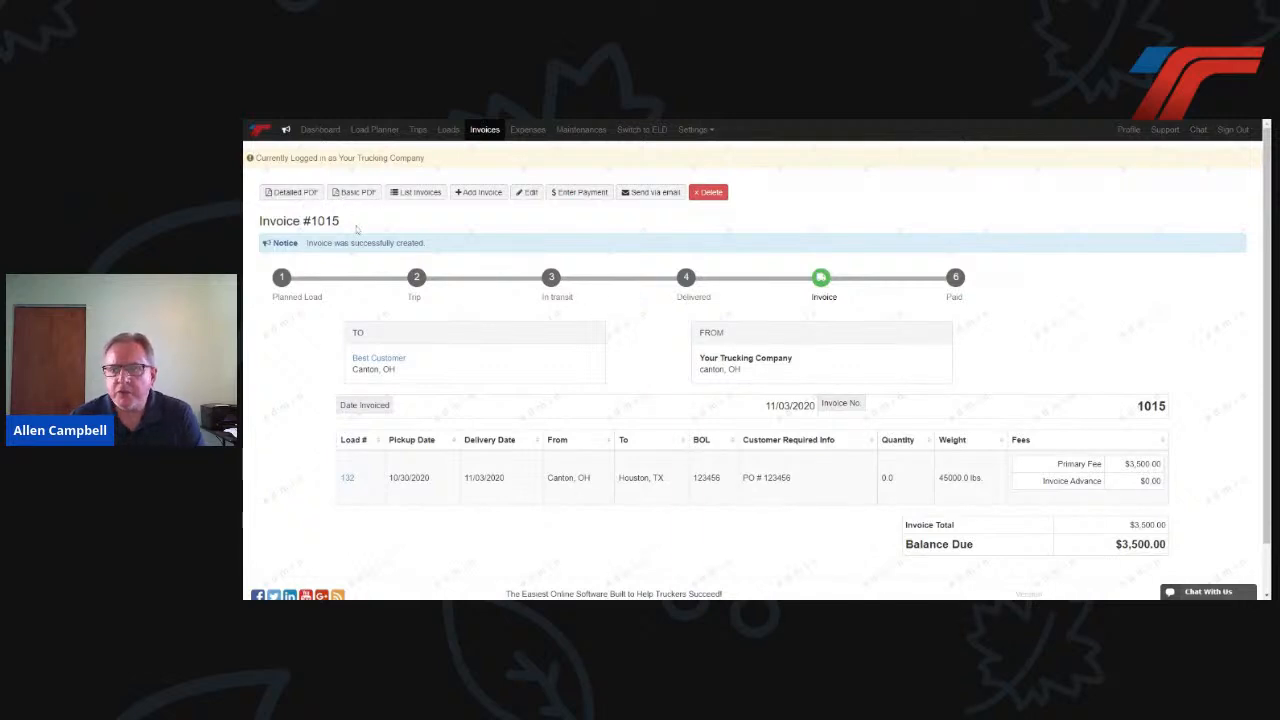
left_click(659, 196)
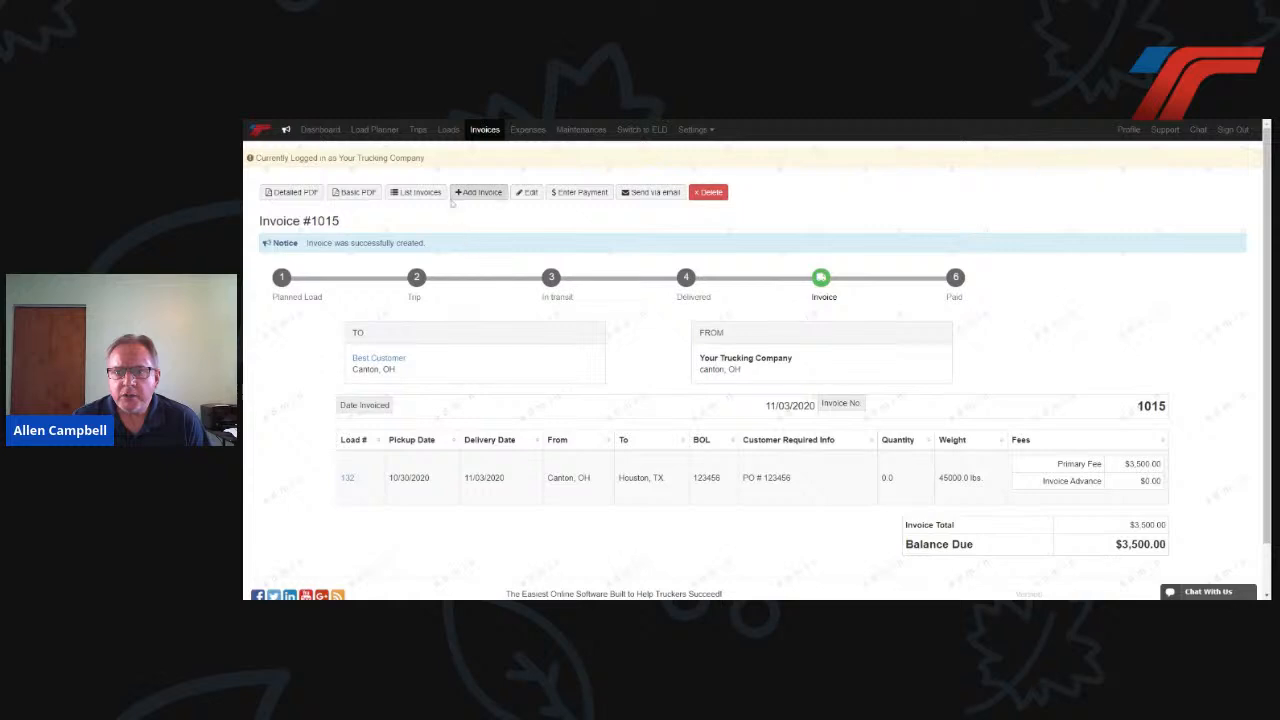
- Check the Canton to Houston load's status in the load list and look over the trip list
left_click(420, 136)
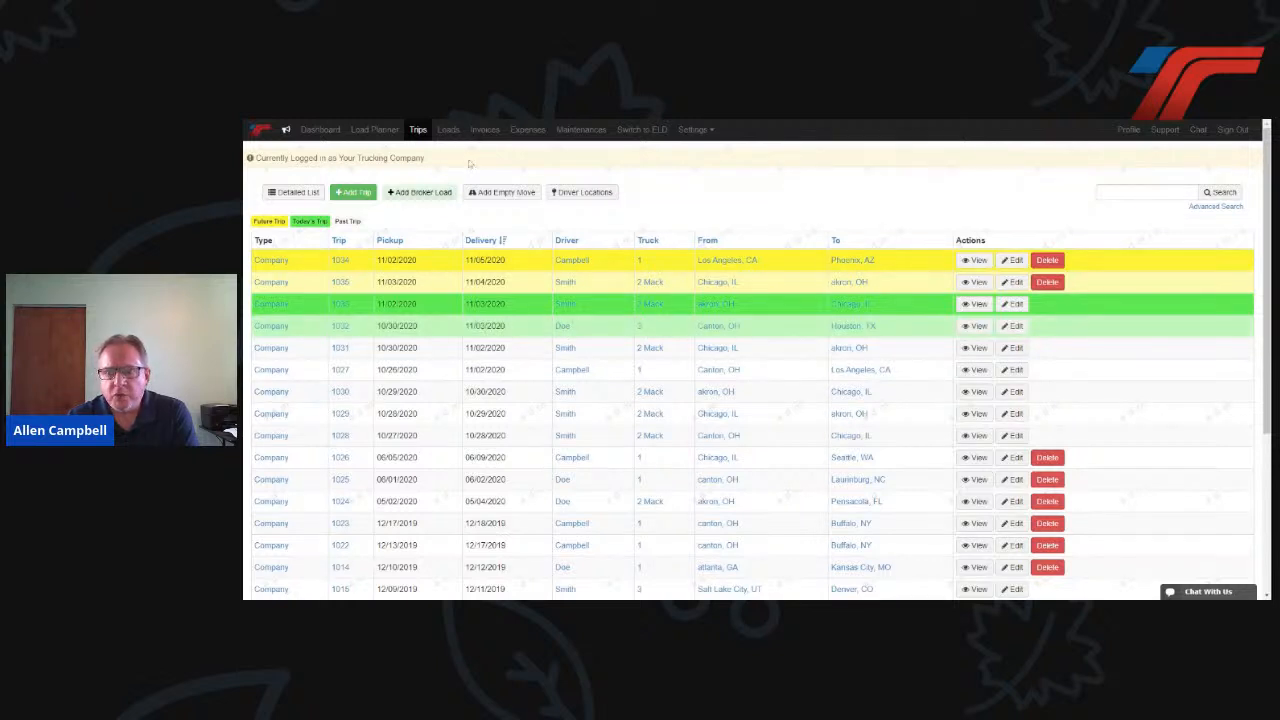
left_click(448, 130)
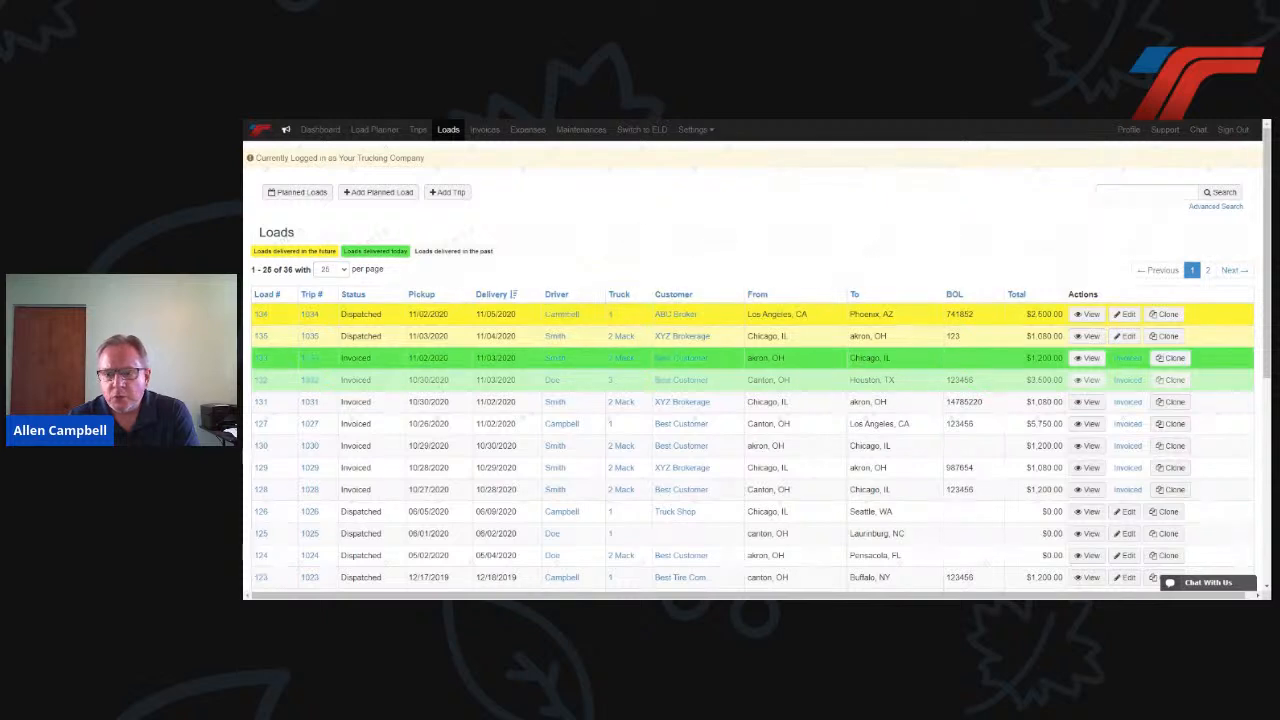
left_click_drag(341, 381, 370, 381)
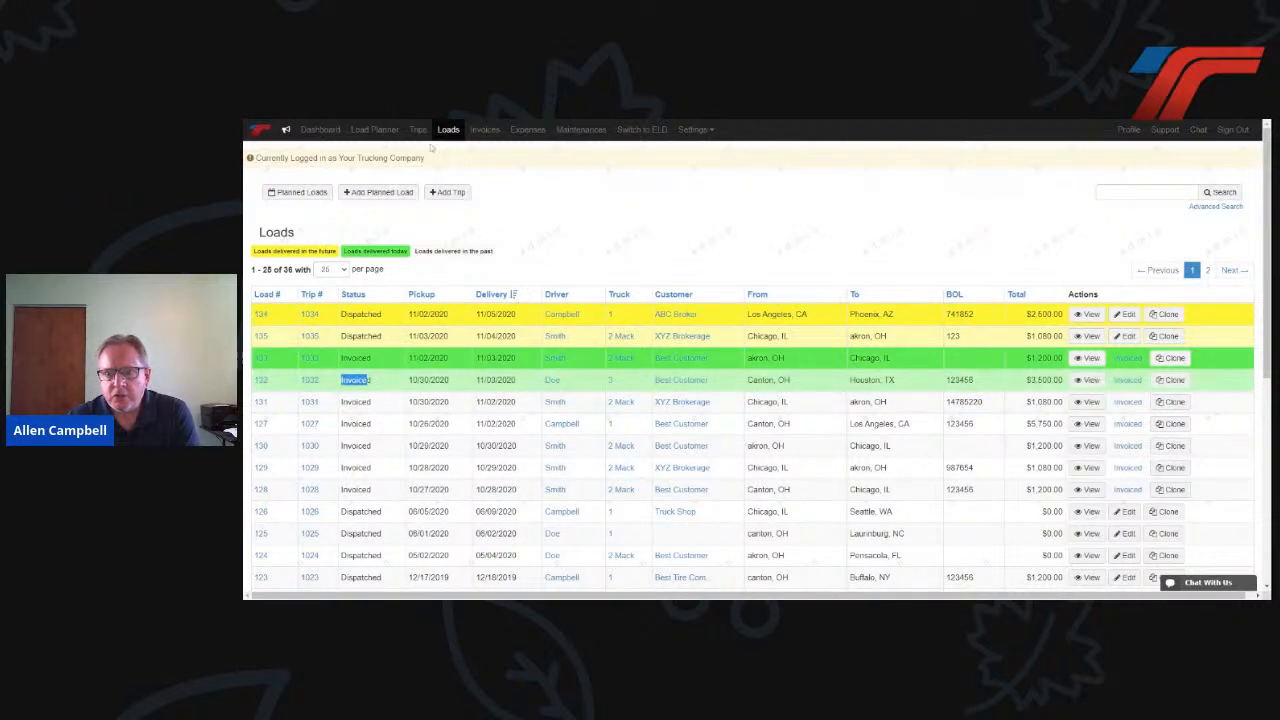
left_click(457, 198)
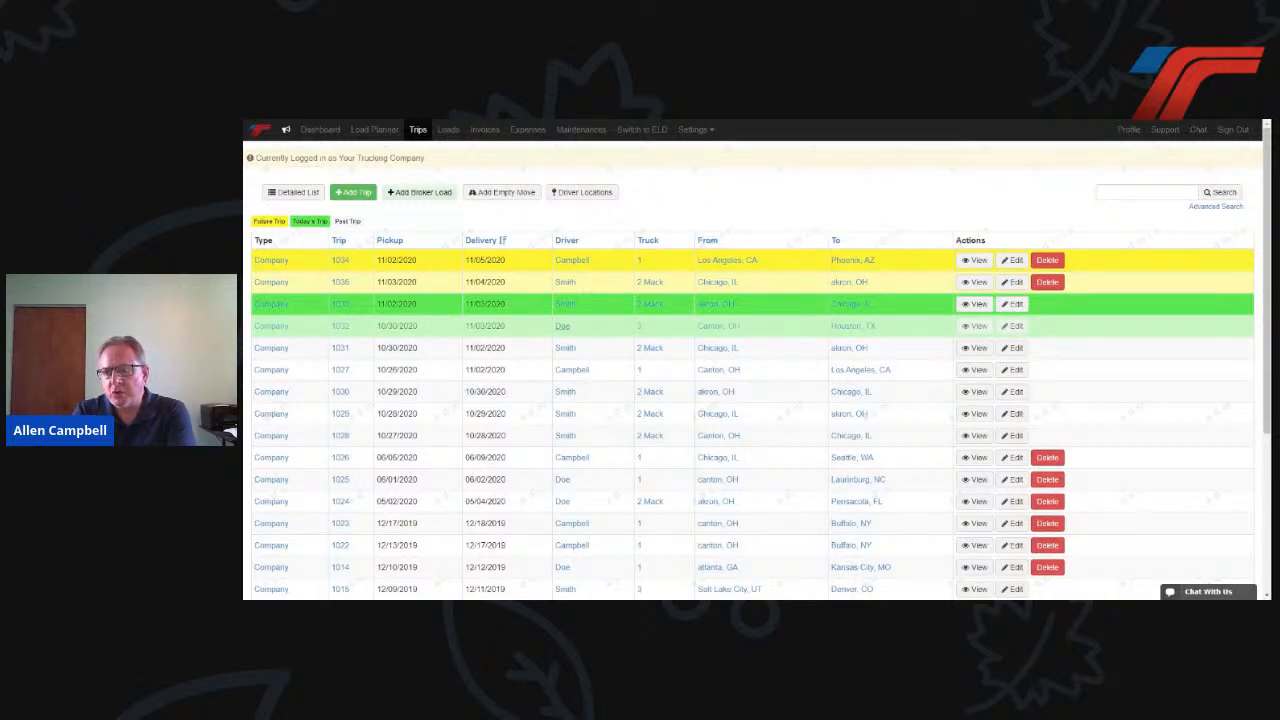
- Start a new planned load with Fast Warehouse, Houston, TX as the customer
left_click(378, 132)
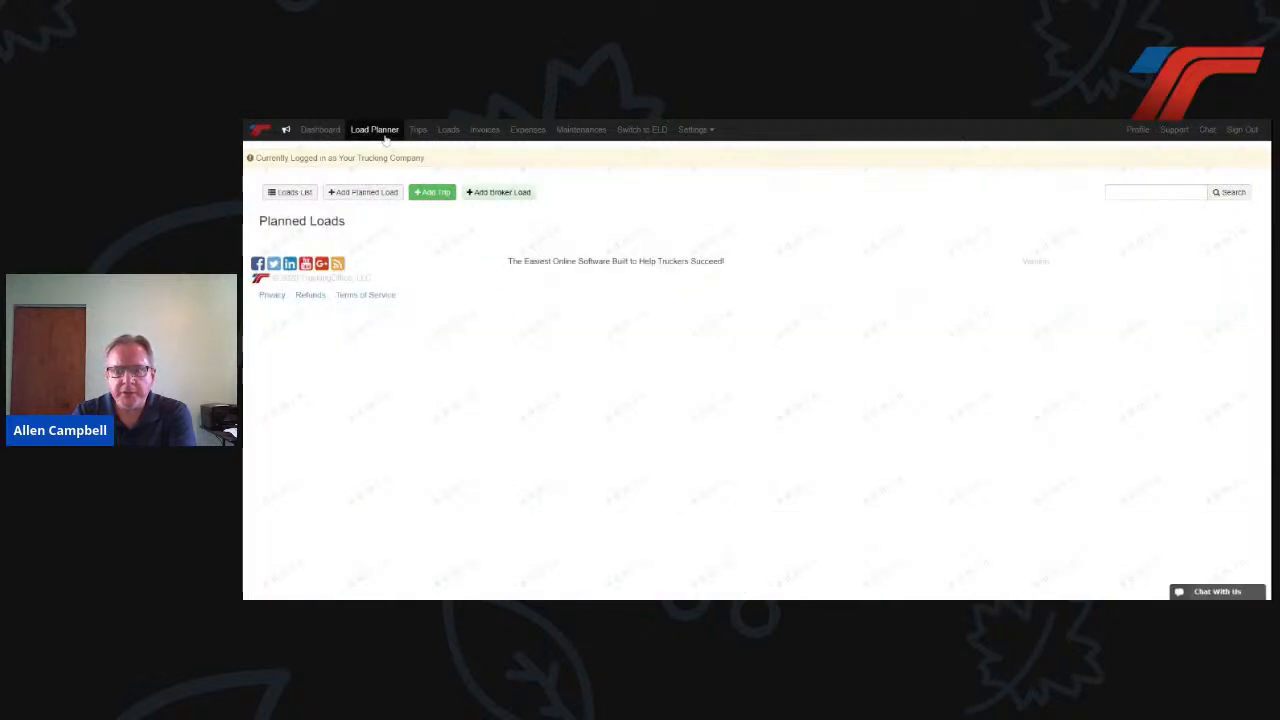
left_click(383, 196)
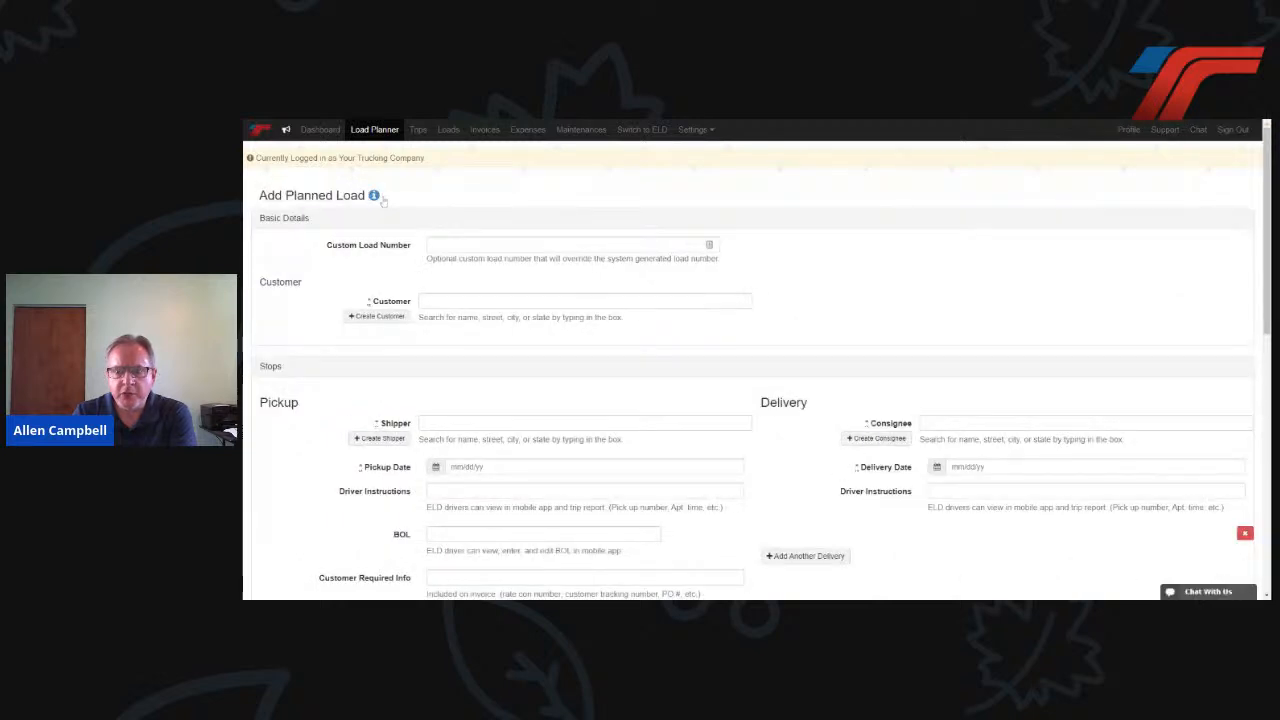
left_click(474, 300)
type("hou")
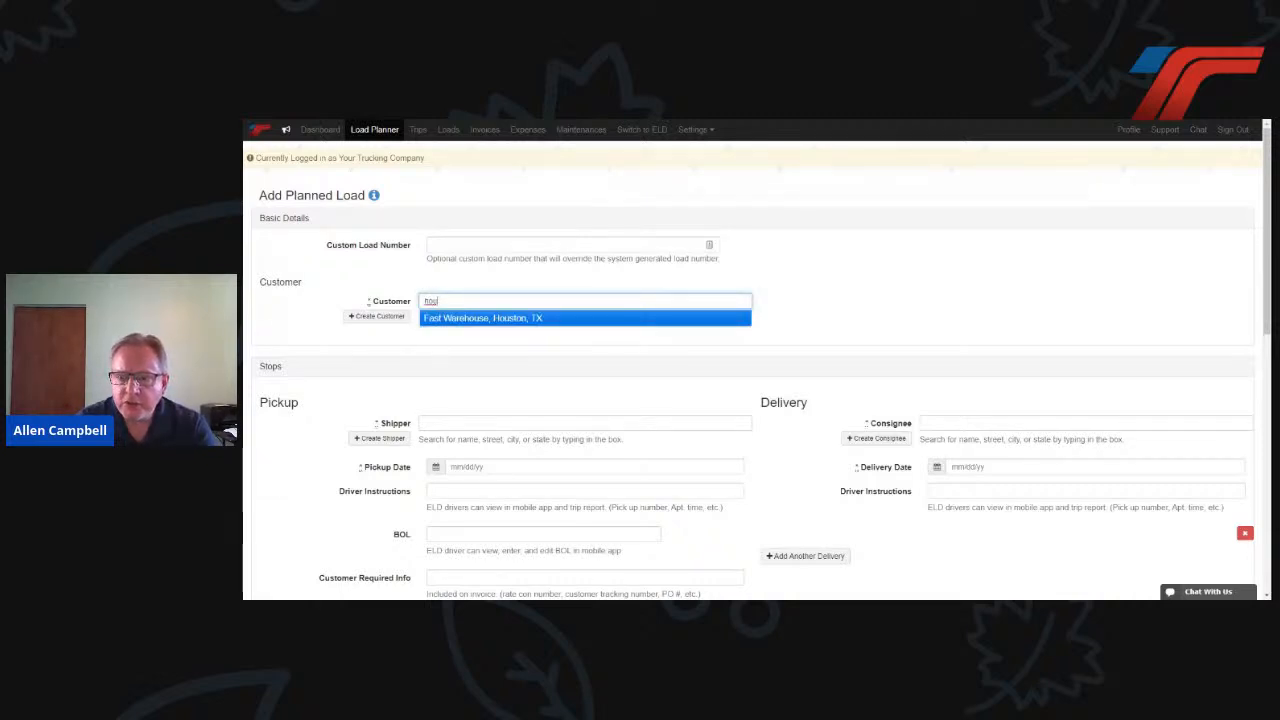
left_click(474, 320)
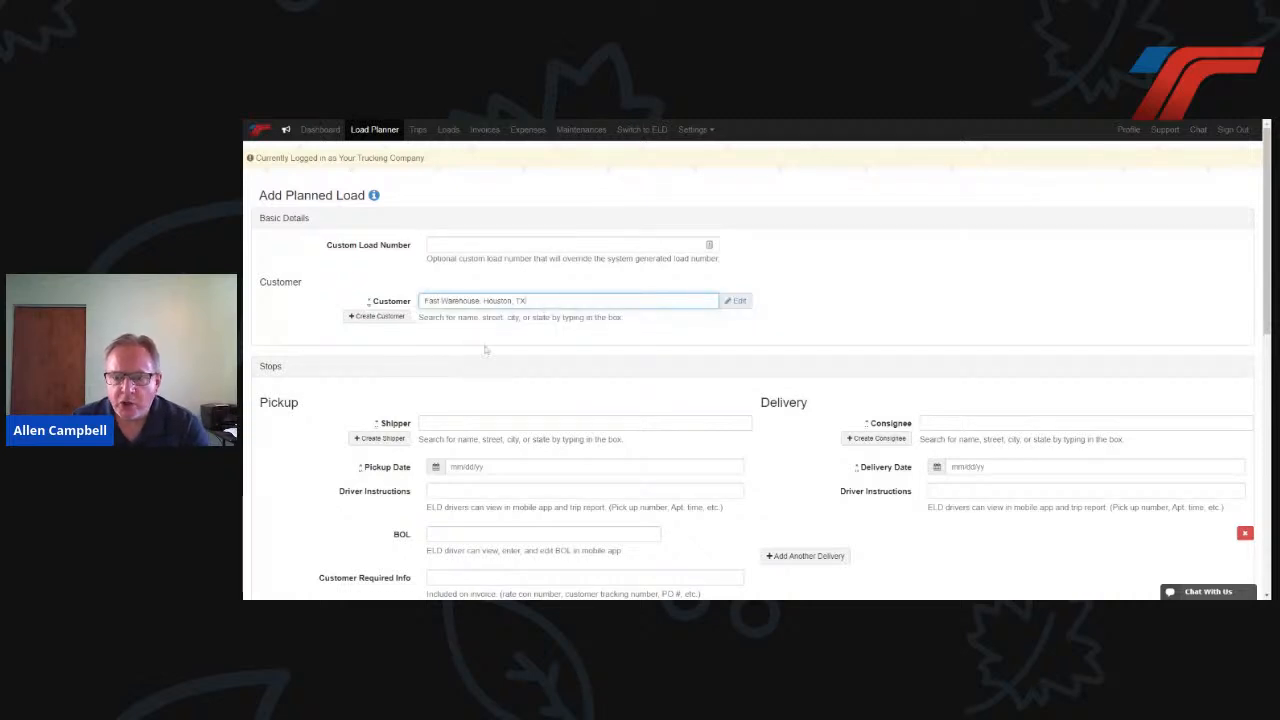
- Set the planned load's shipper to Fast Warehouse, Houston, TX and the pickup date to 11/03/2020
scroll(487, 350, "down", 1)
scroll(487, 351, "down", 1)
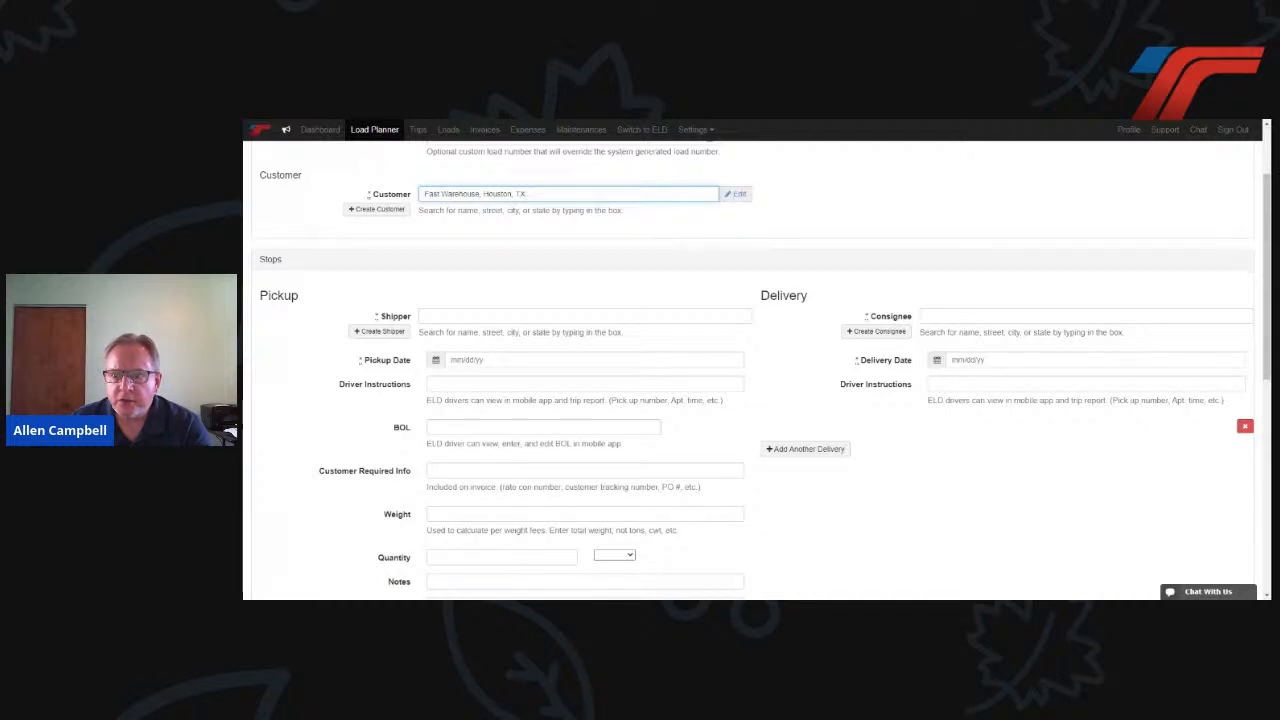
left_click(585, 316)
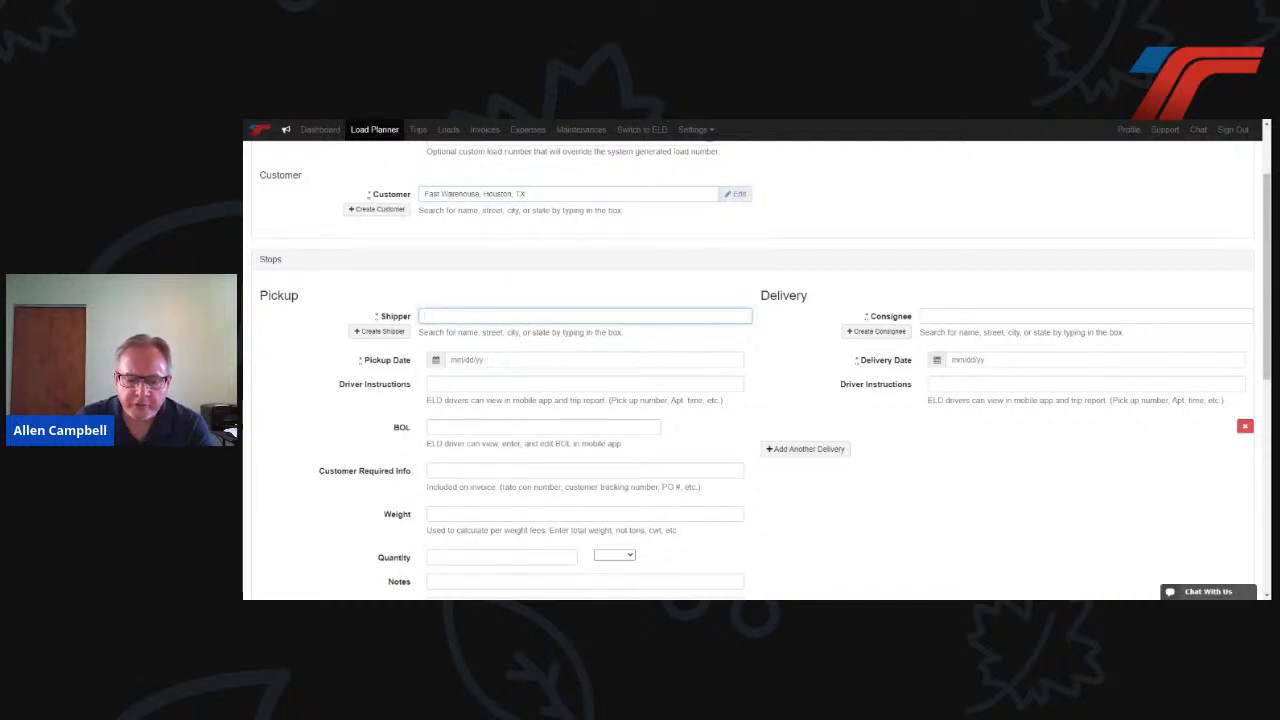
type("fast")
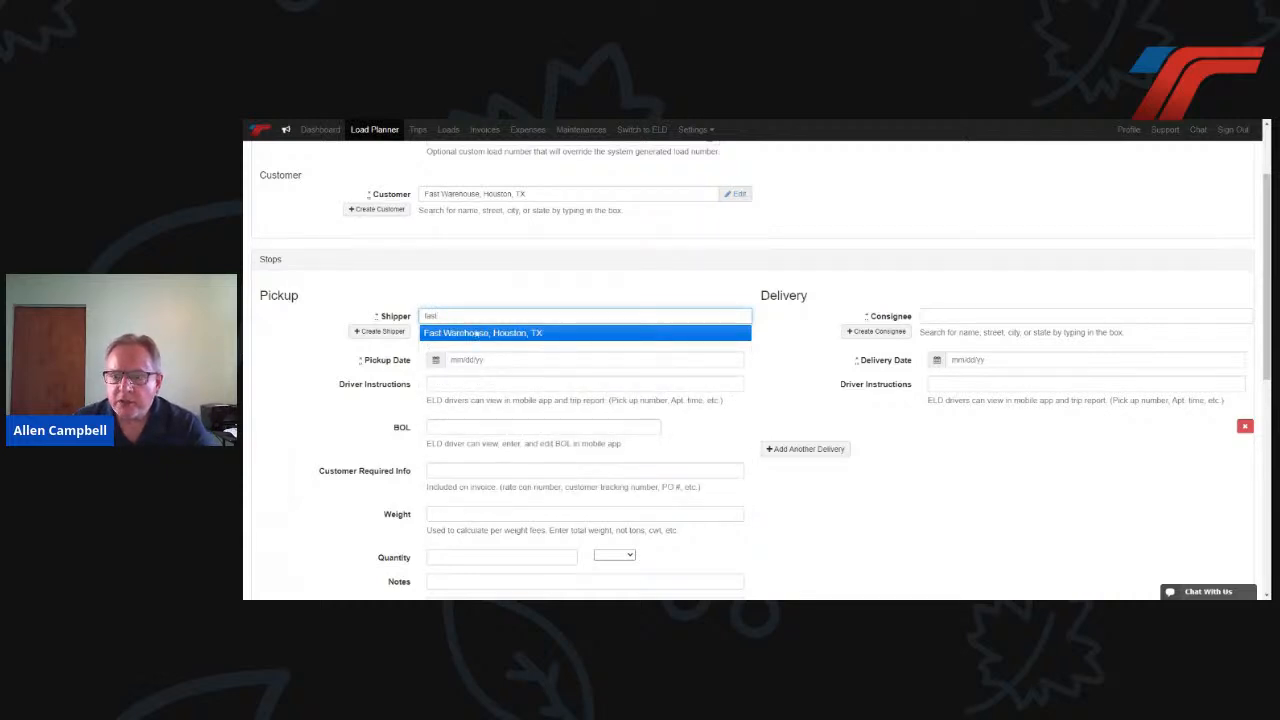
left_click(477, 333)
left_click(441, 362)
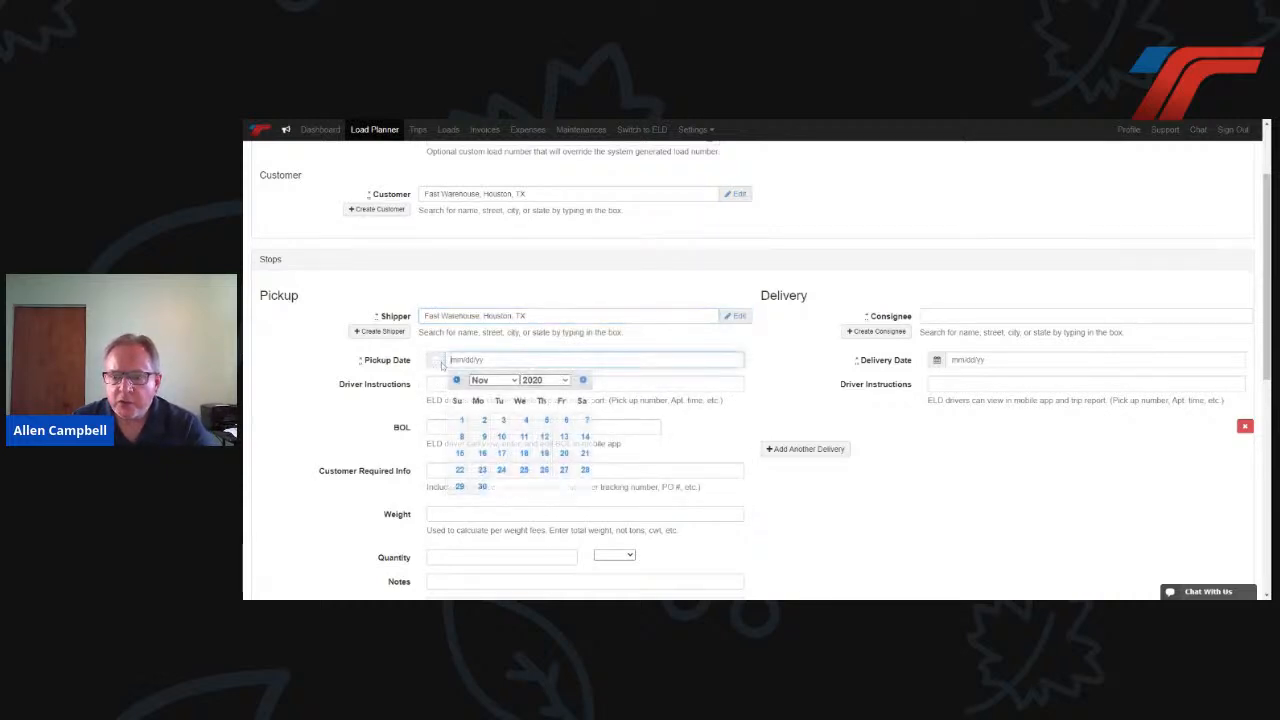
left_click(501, 425)
- Fill in the pickup's BOL as 456, the weight as 43500 and the driver instructions as 123456
scroll(484, 410, "down", 1)
left_click(484, 373)
type("456")
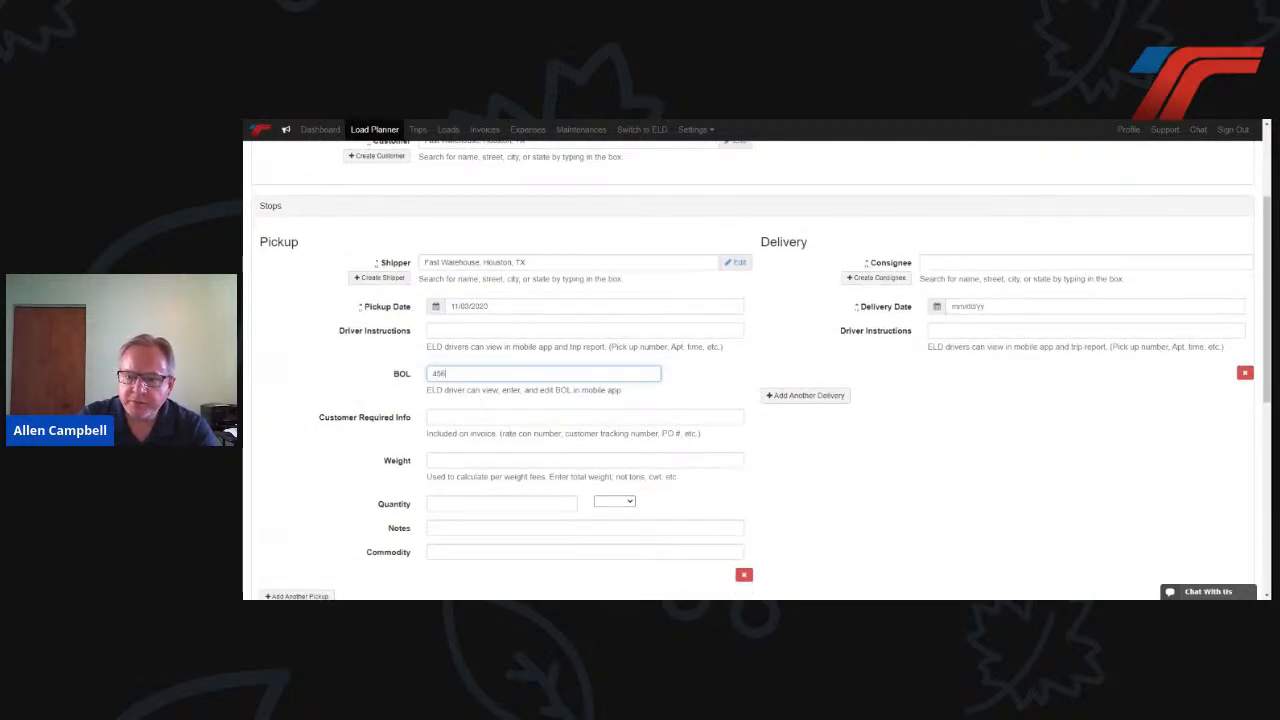
left_click(484, 460)
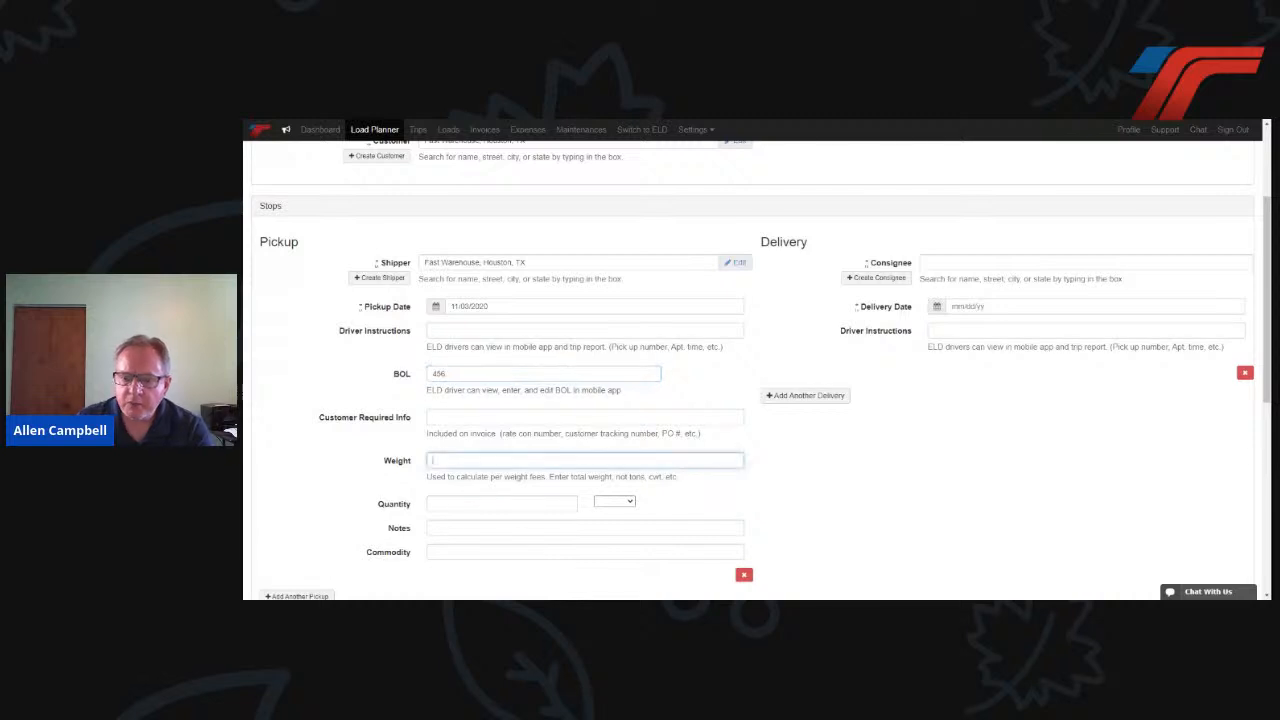
type("43500")
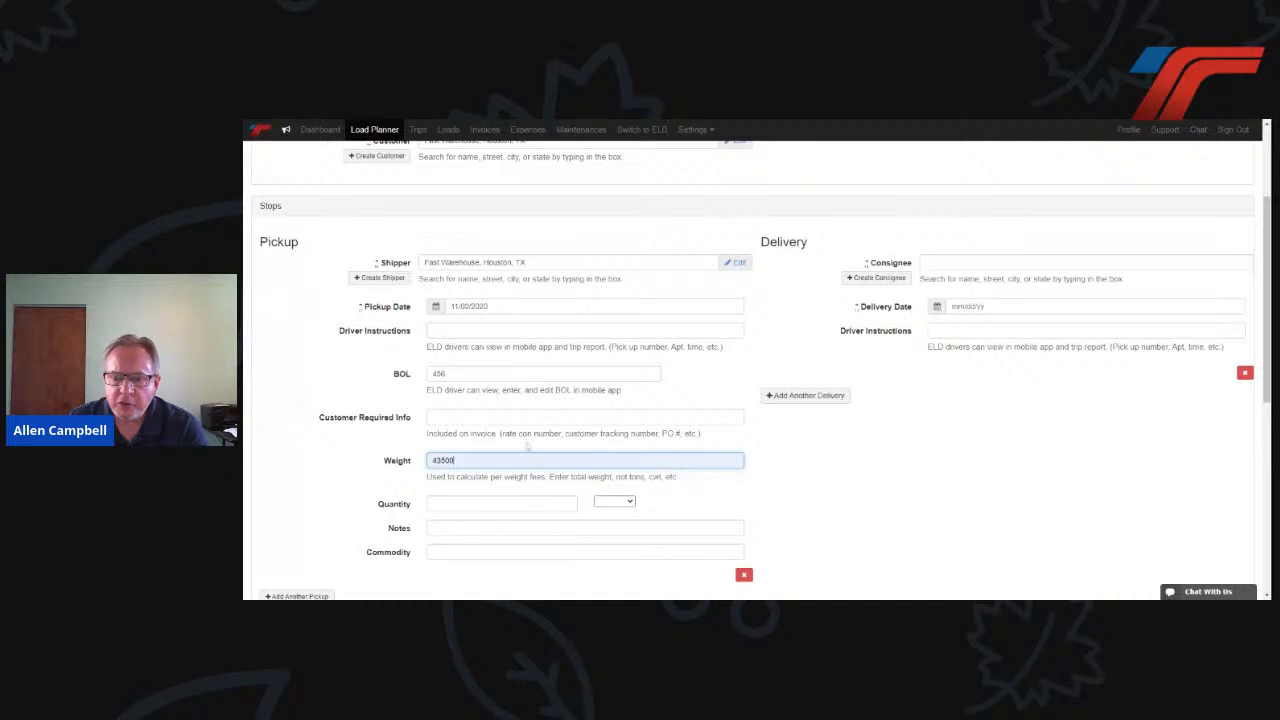
scroll(463, 390, "down", 1)
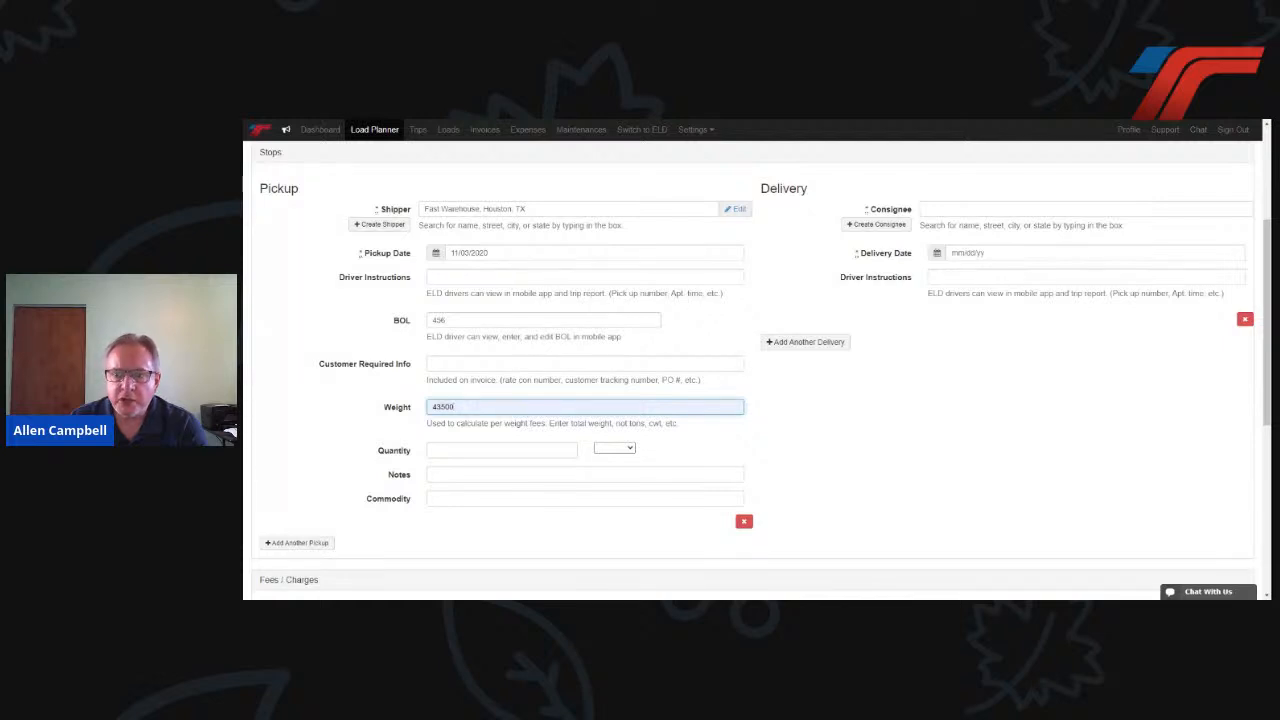
left_click(585, 277)
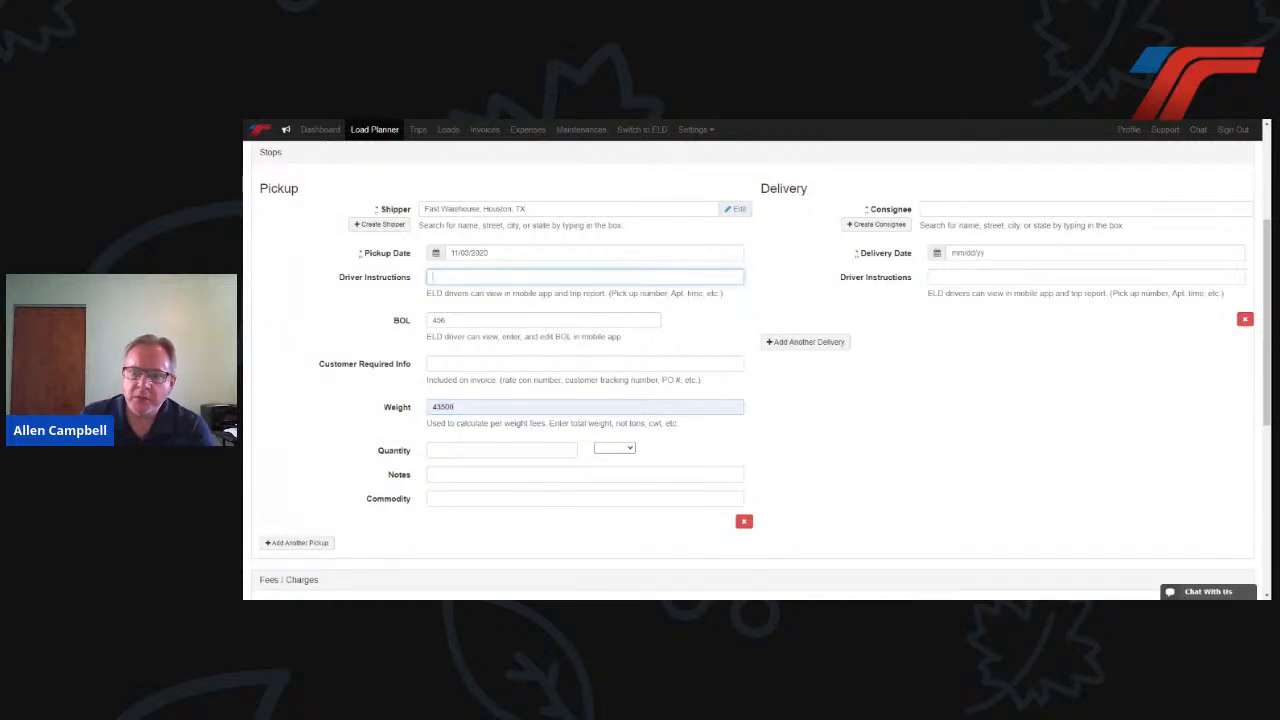
type("123456")
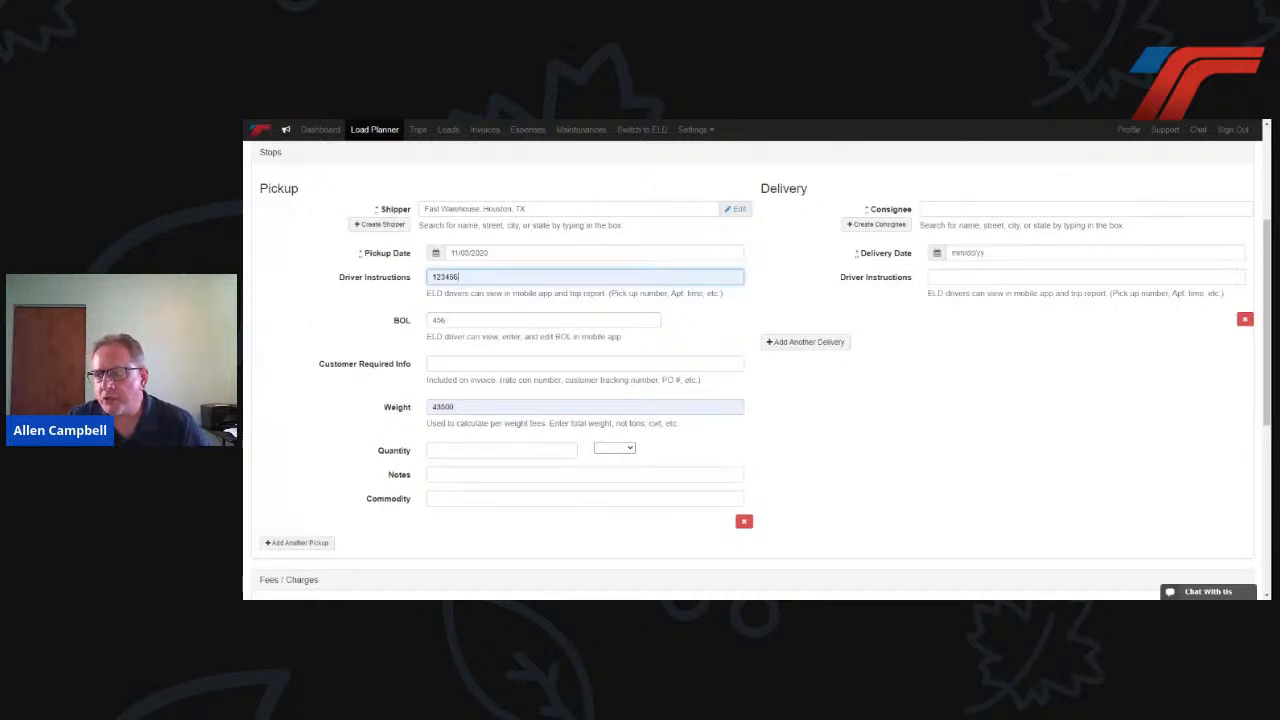
- Create a new consignee for the planned load's delivery with the company name Factory, located in Youngstown, Ohio
left_click(972, 209)
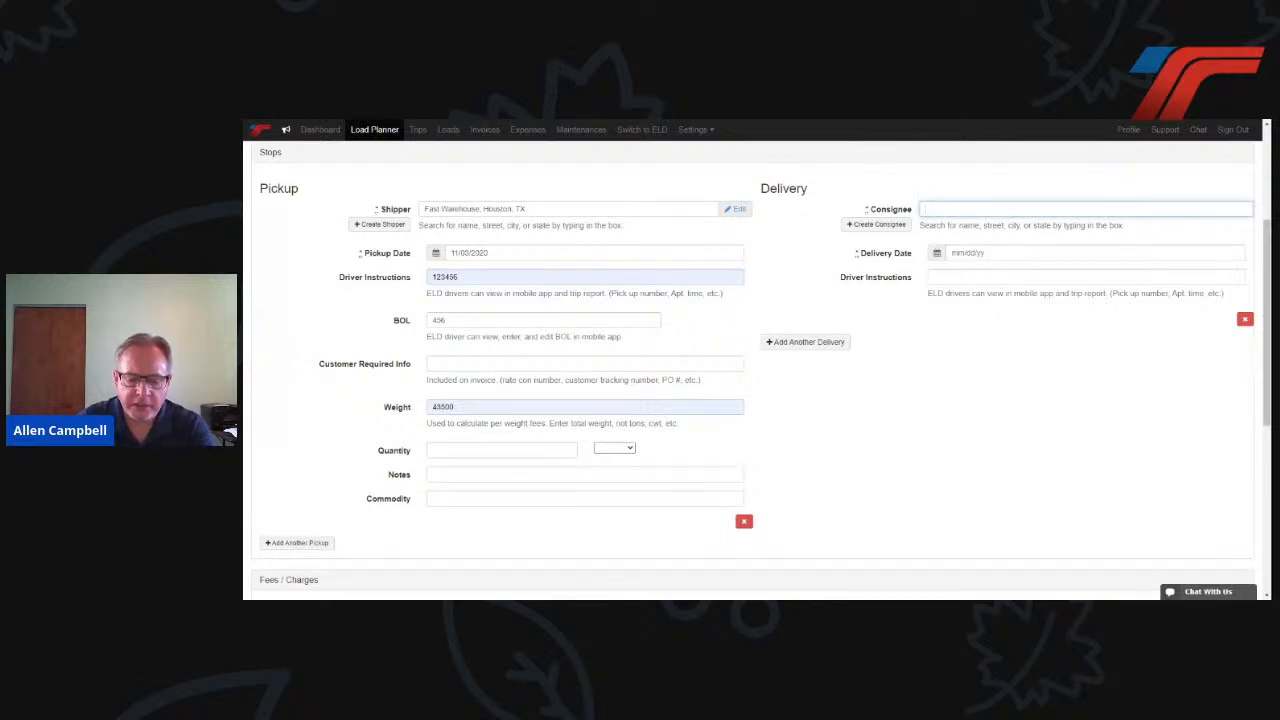
type("be")
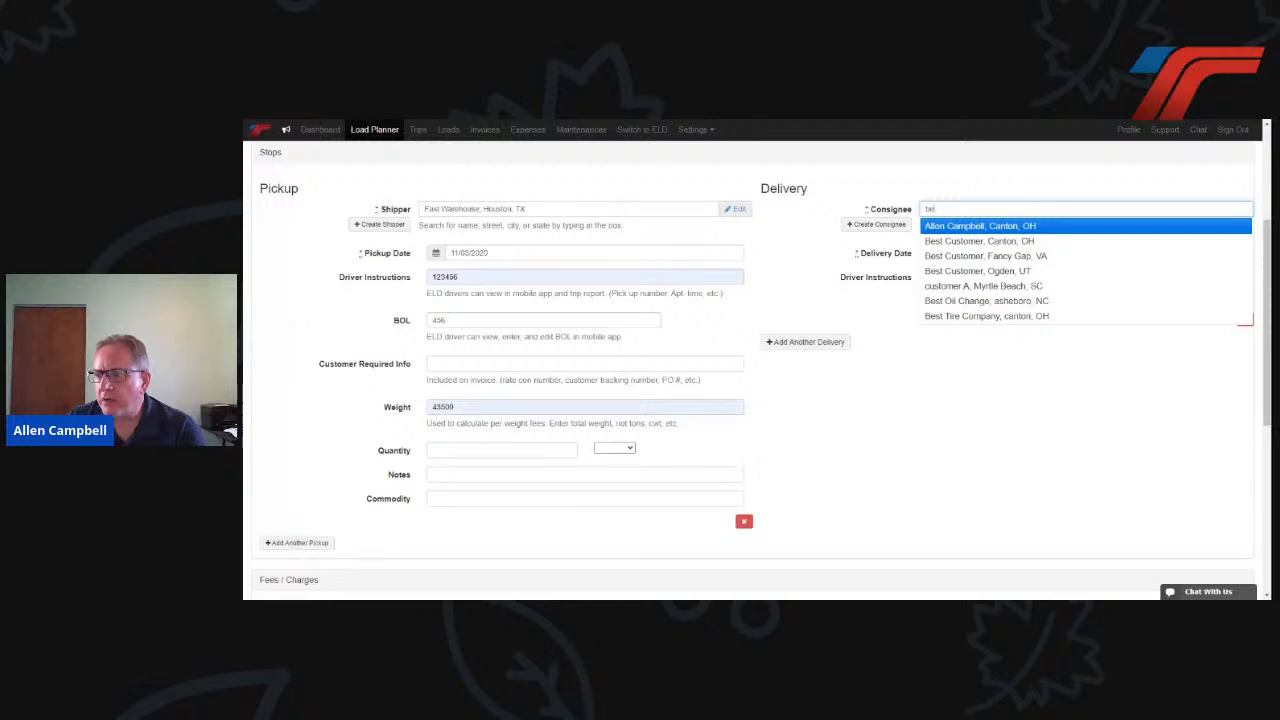
left_click(898, 228)
left_click(660, 187)
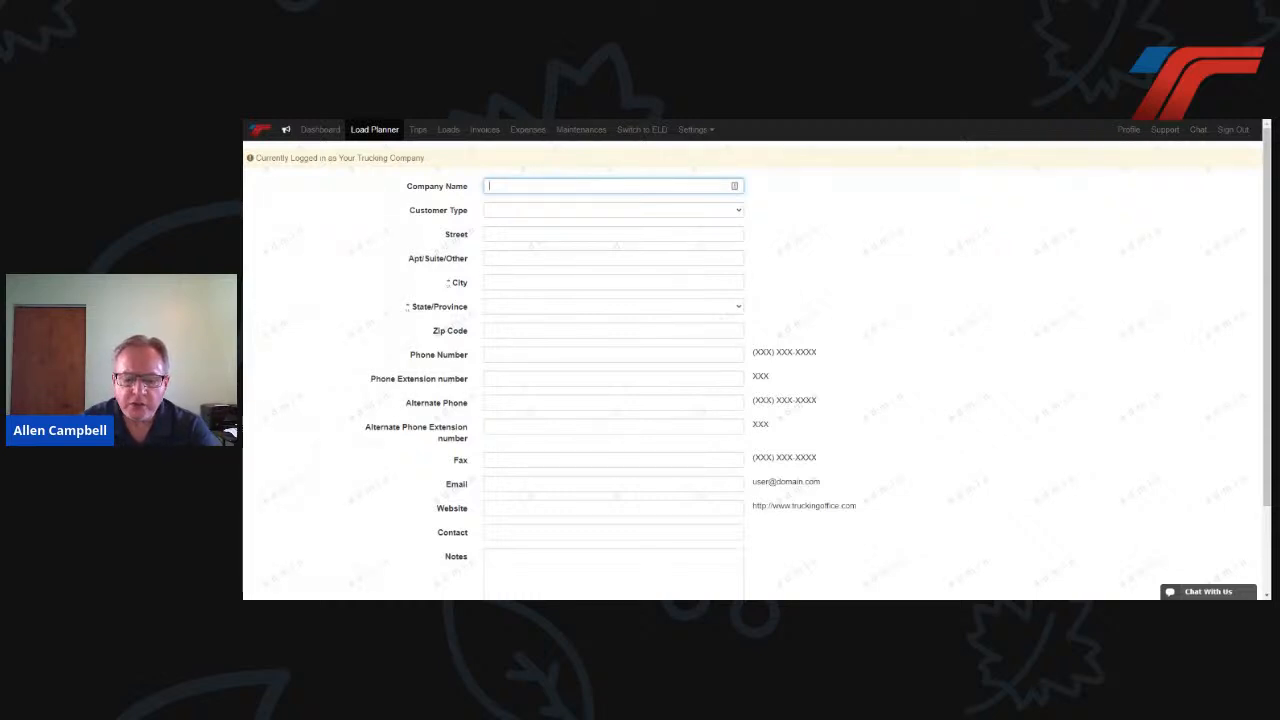
type("t")
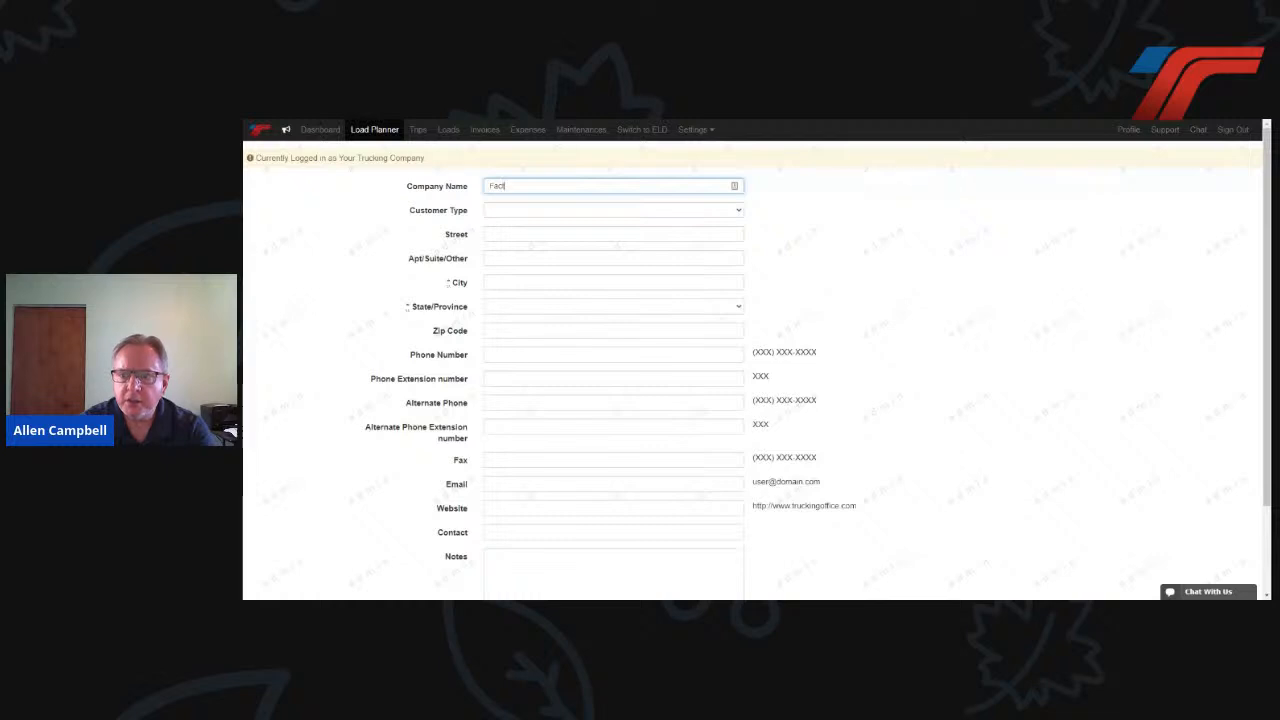
type("ory")
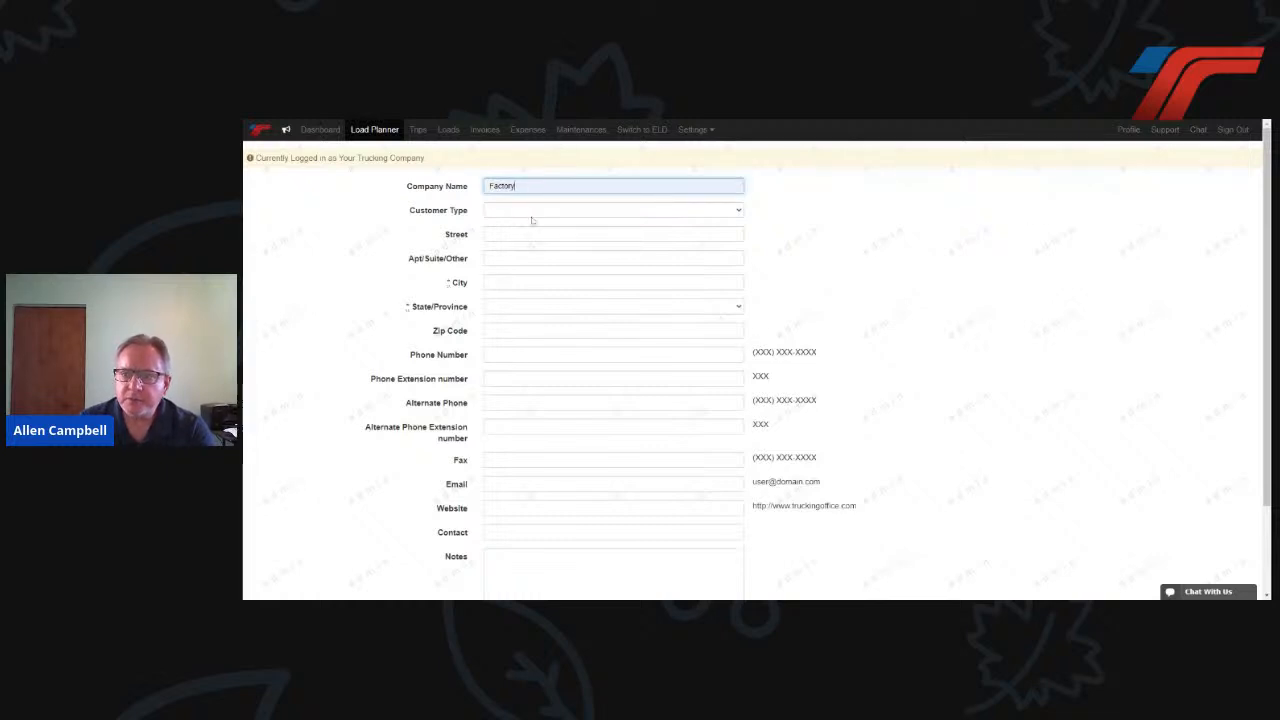
left_click(613, 282)
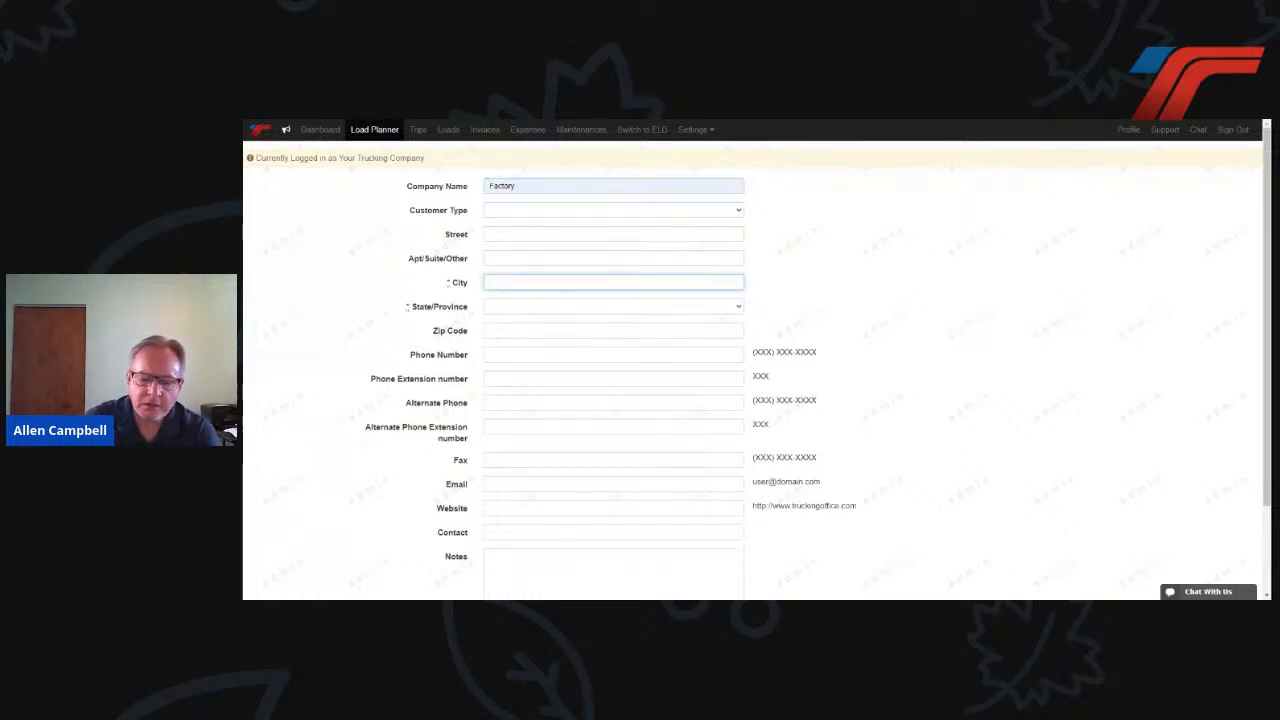
type("Youngstown")
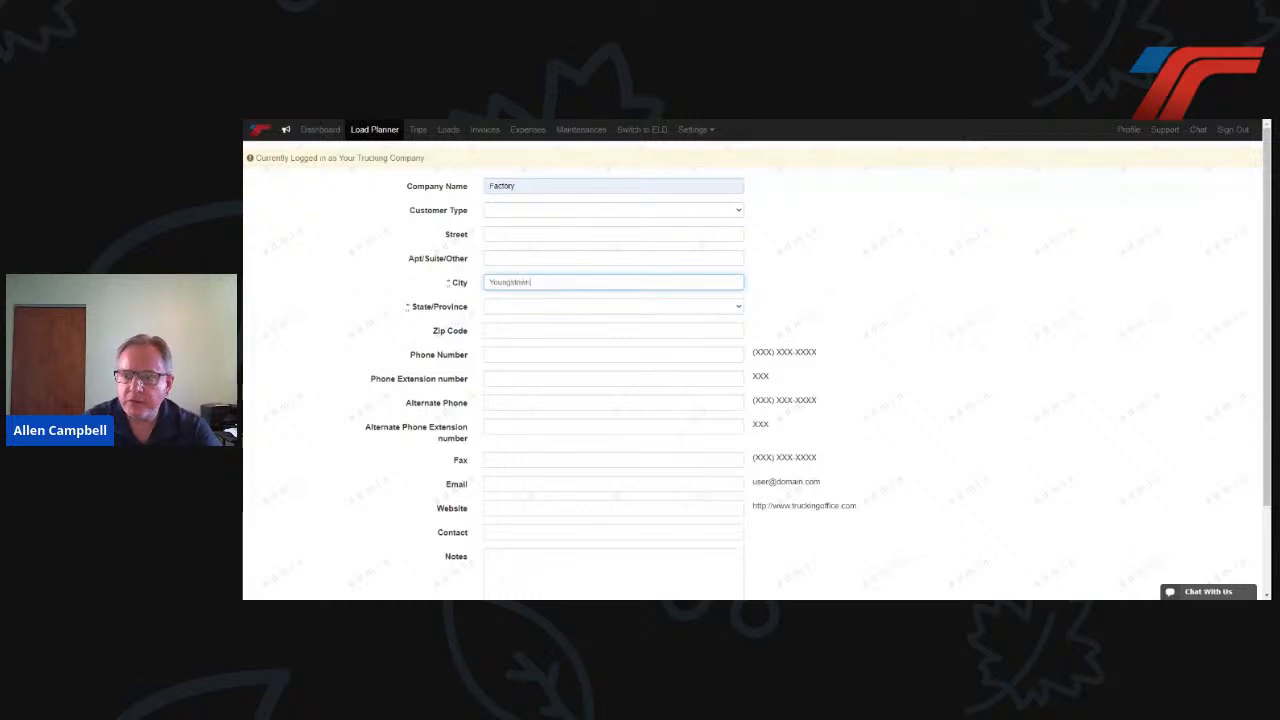
key("Tab")
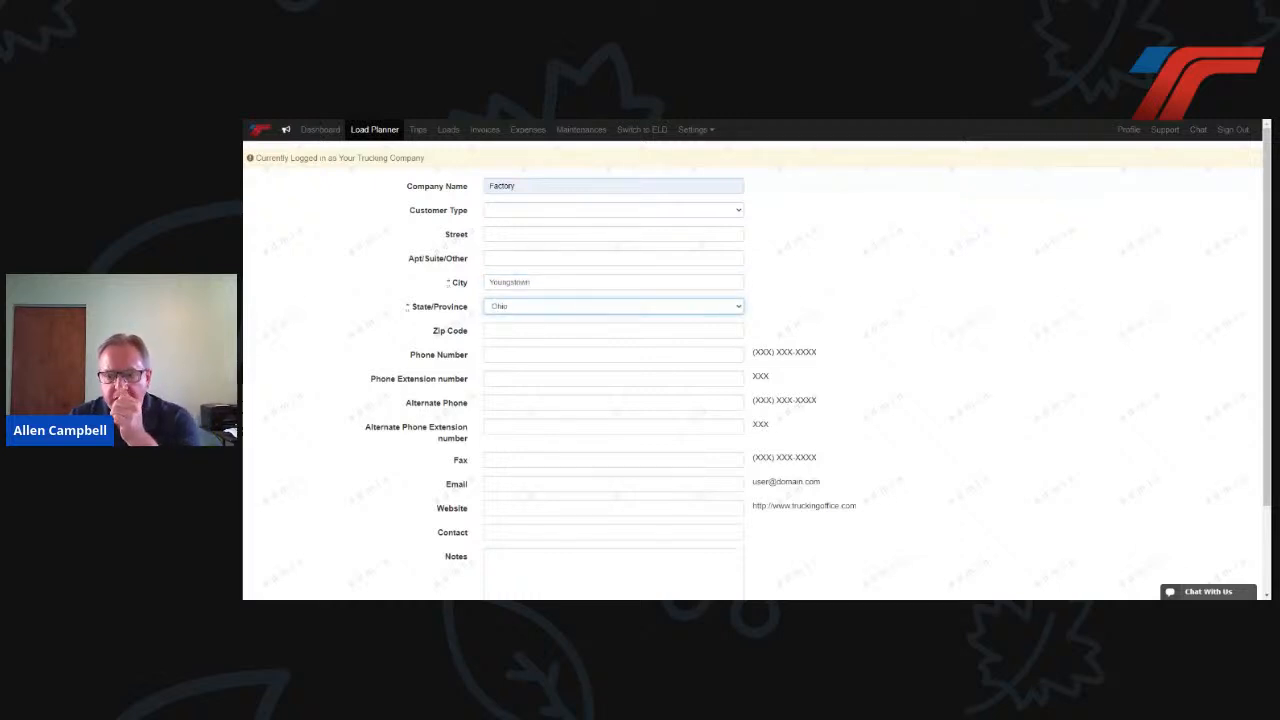
- Save the new Factory consignee and set the planned load's delivery date to 11/06/2020
left_click(854, 345)
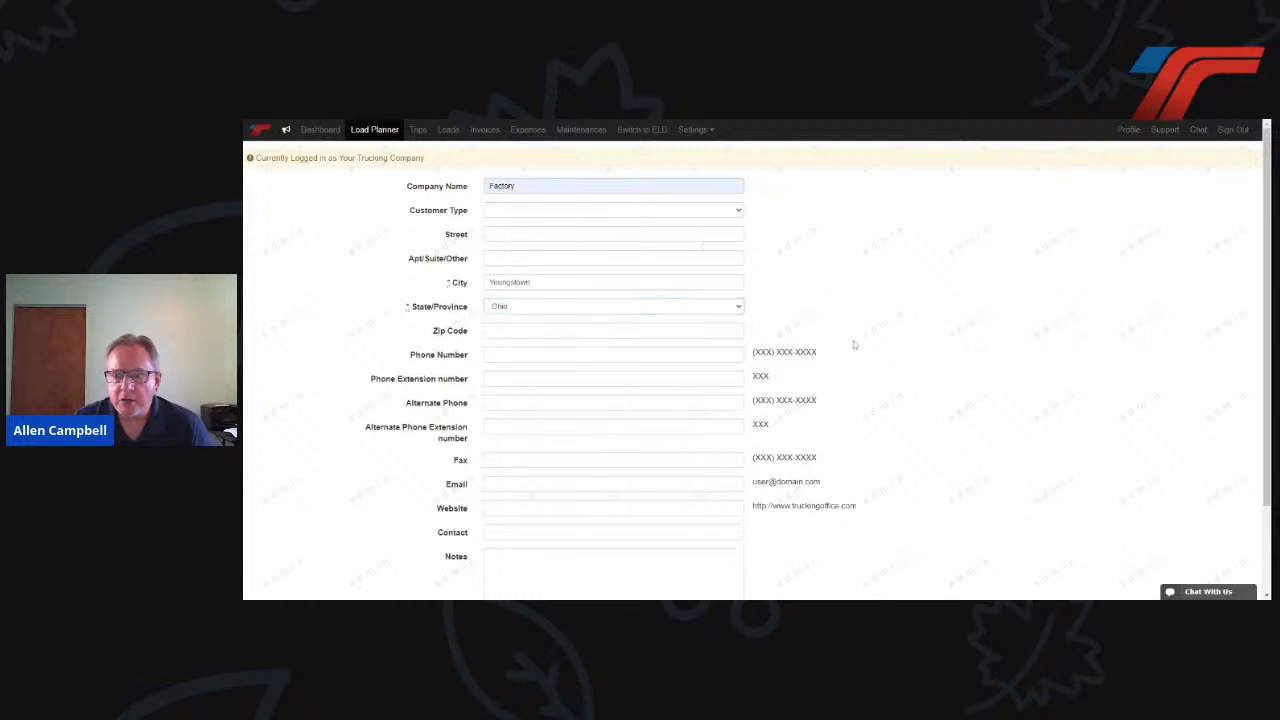
left_click(740, 309)
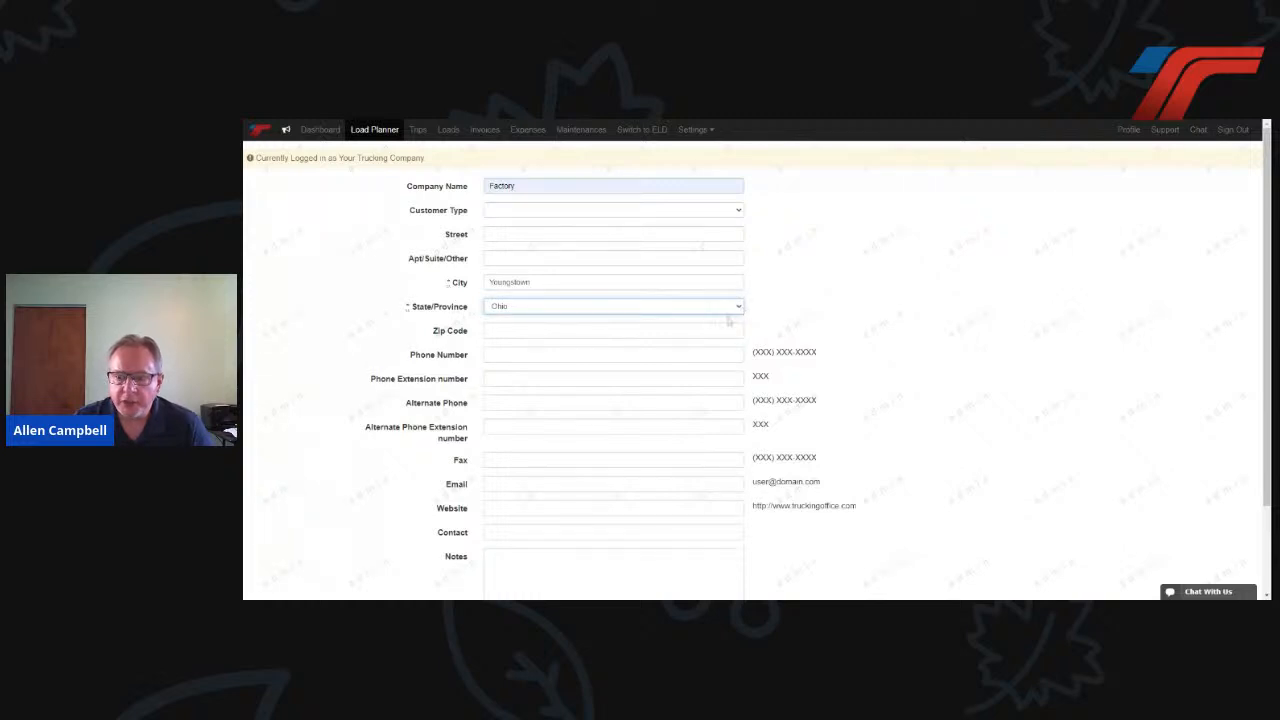
left_click(832, 324)
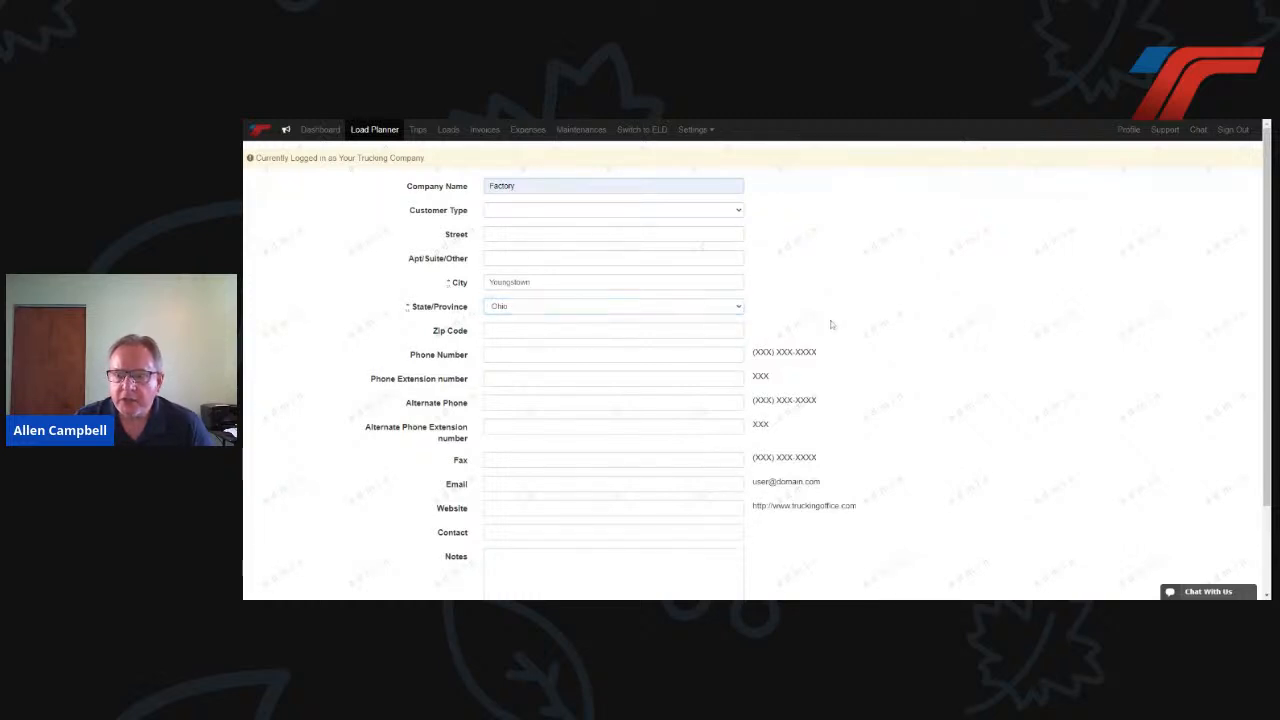
scroll(719, 345, "down", 2)
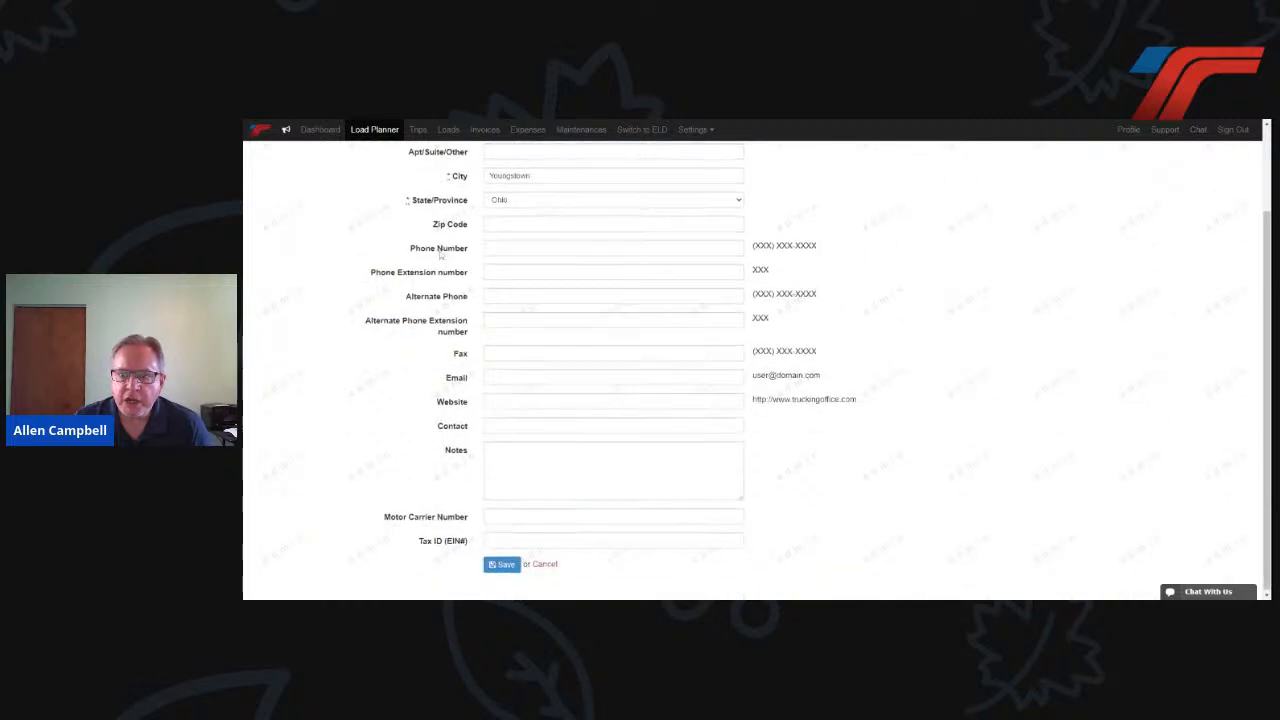
scroll(456, 292, "up", 2)
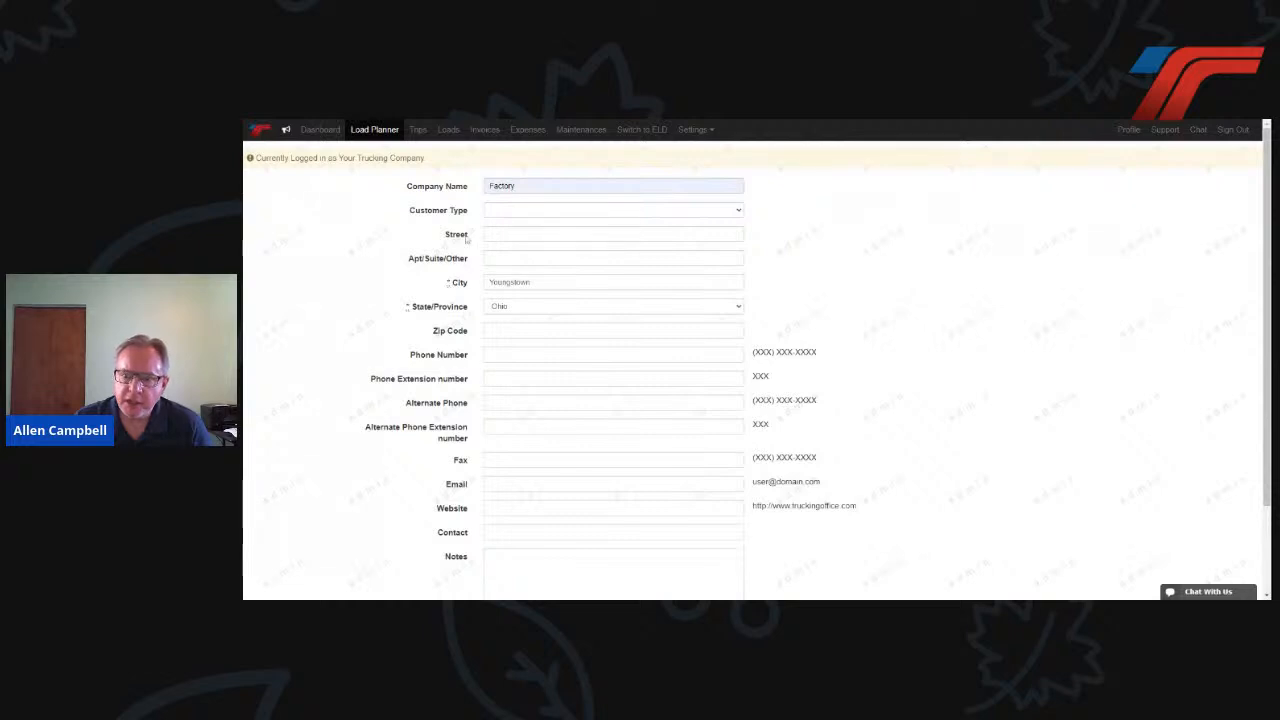
scroll(447, 314, "down", 2)
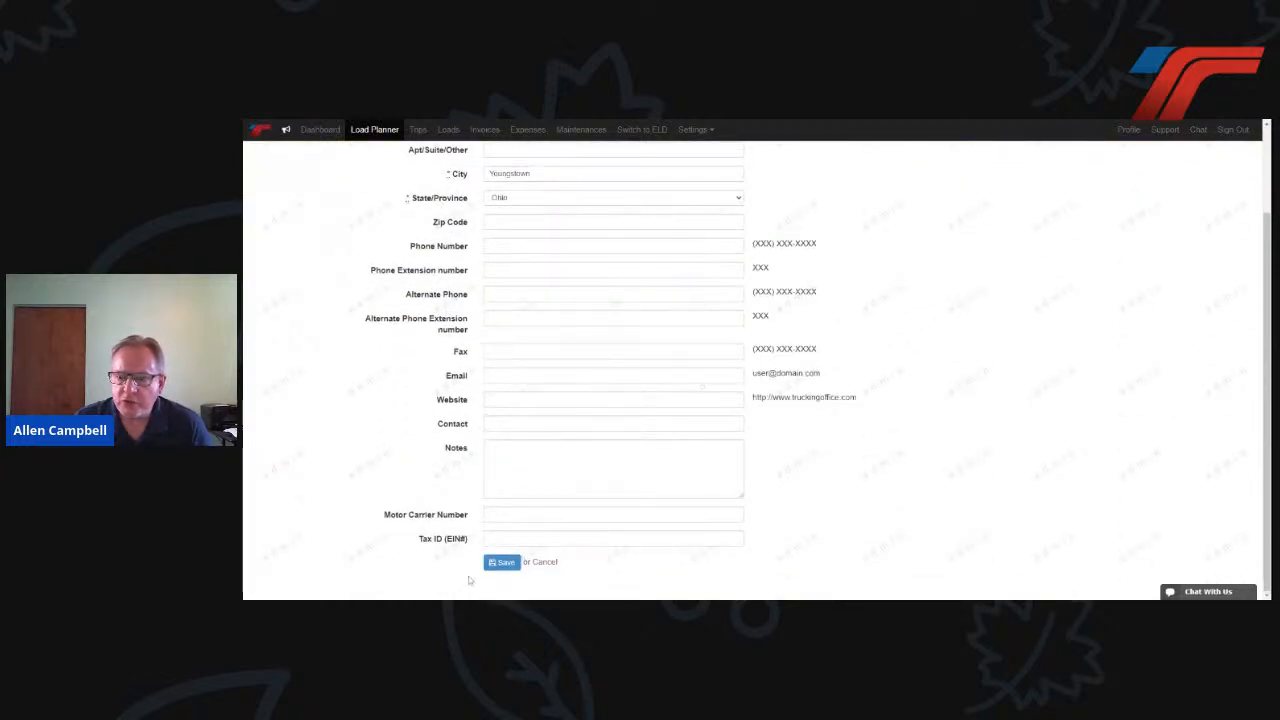
left_click(492, 565)
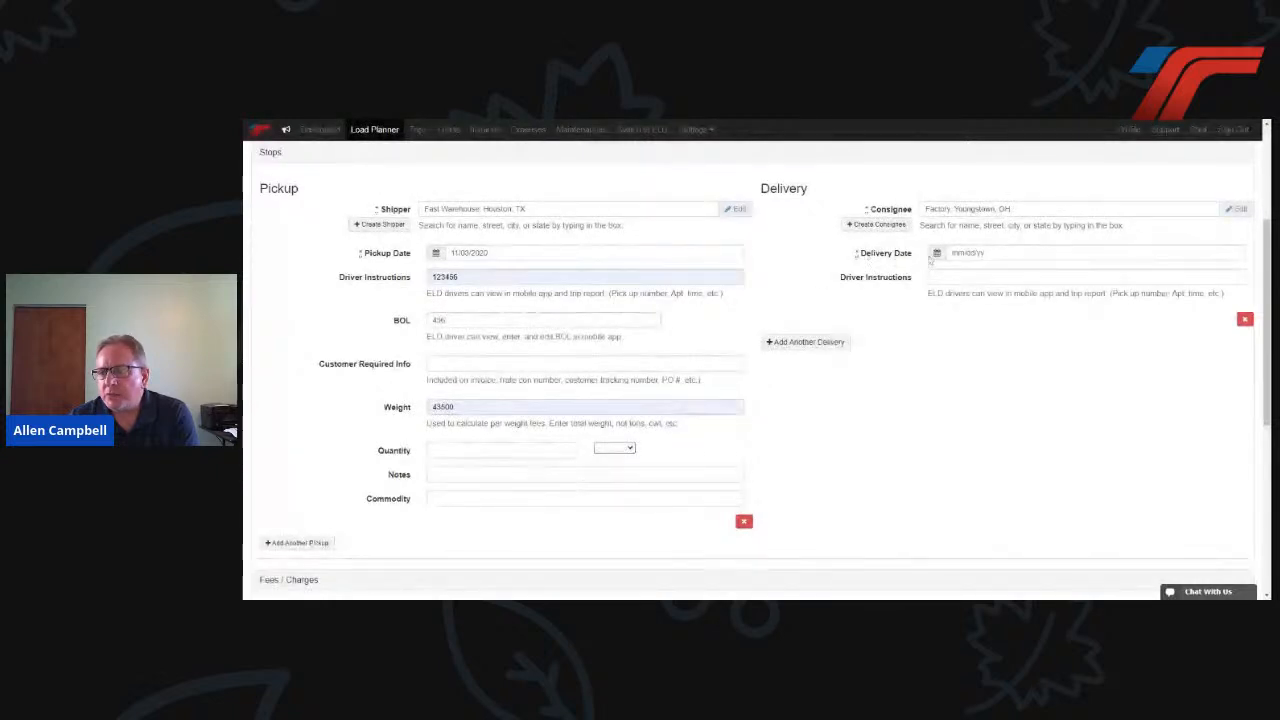
left_click(937, 255)
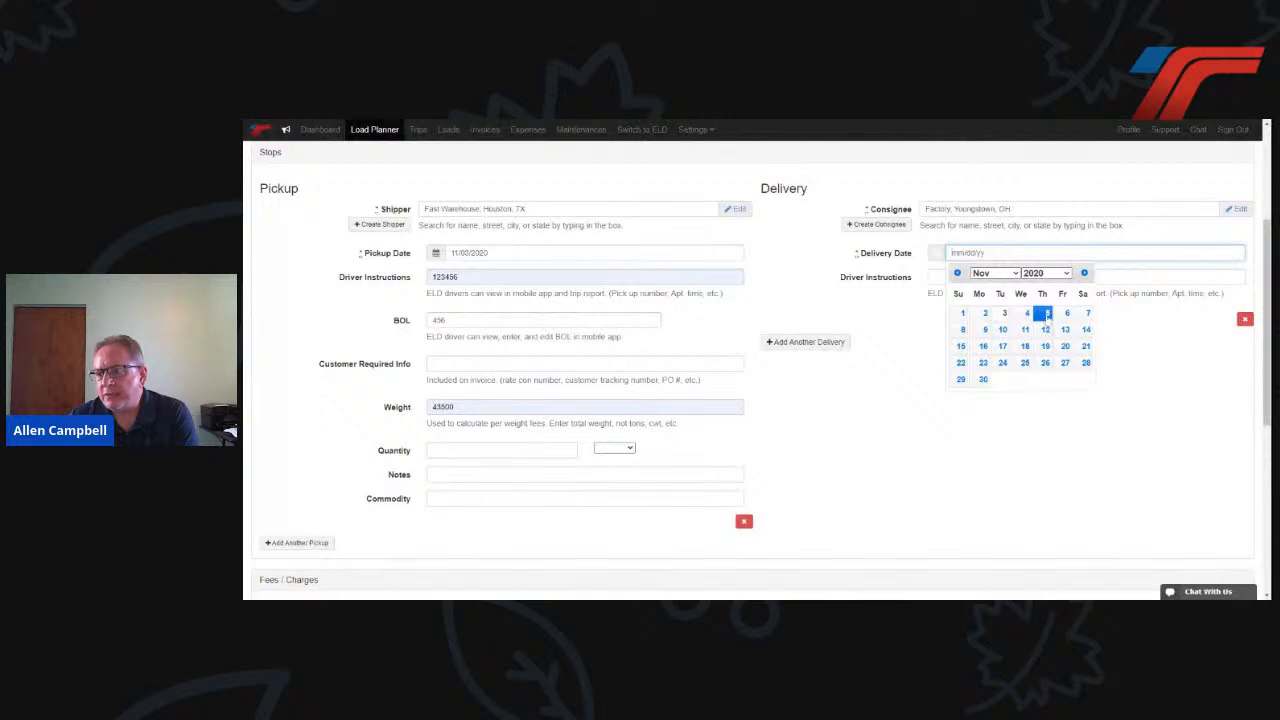
left_click(1066, 314)
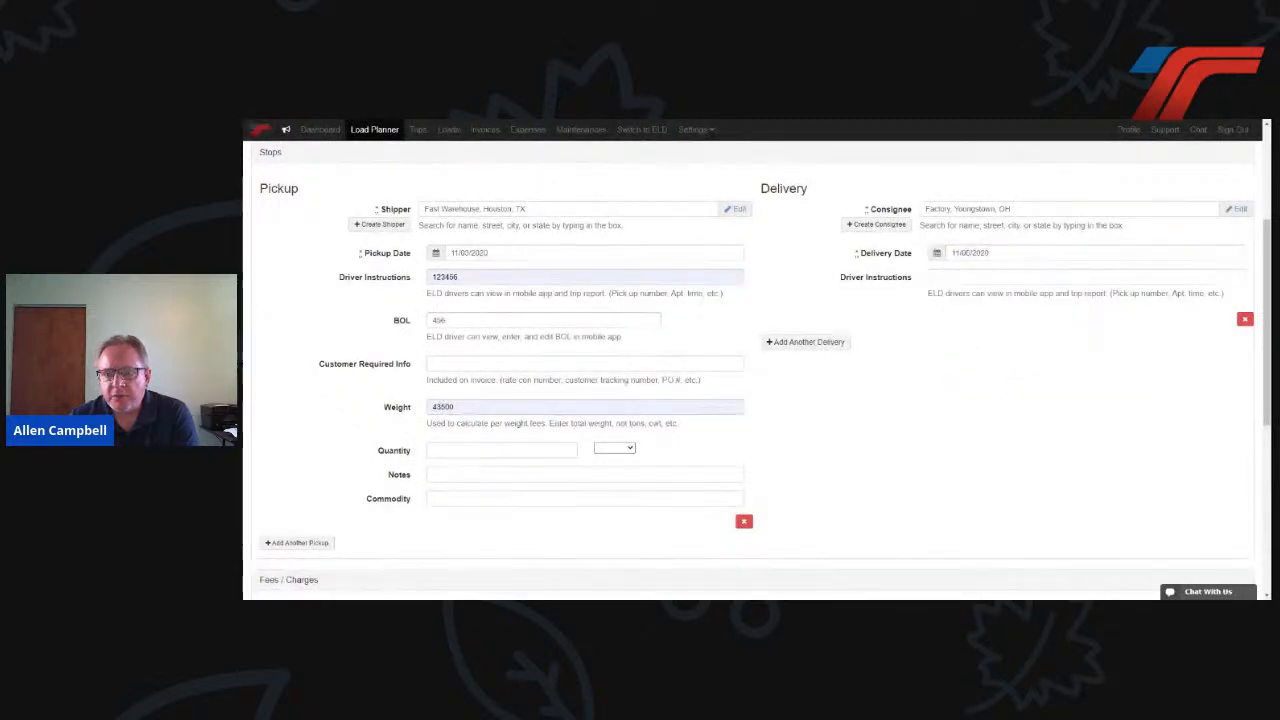
- Set the planned load's primary fee to 1800
scroll(910, 380, "down", 2)
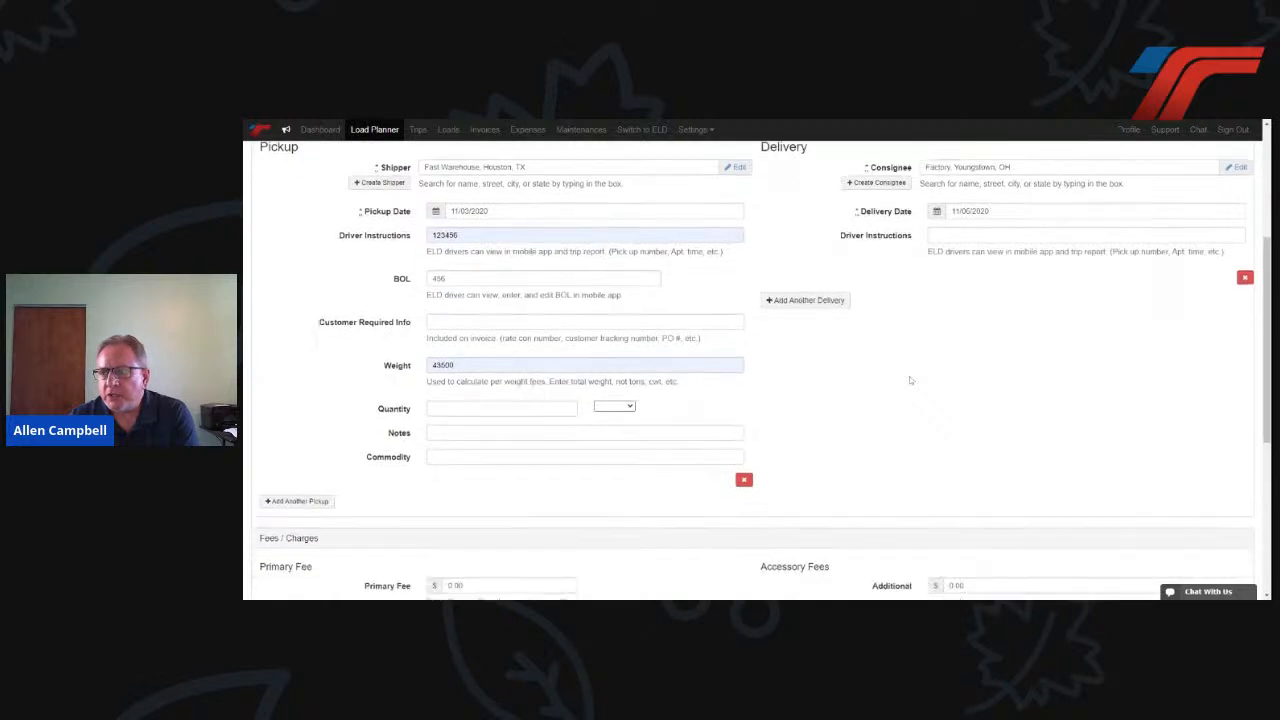
scroll(911, 380, "down", 1)
scroll(911, 380, "up", 1)
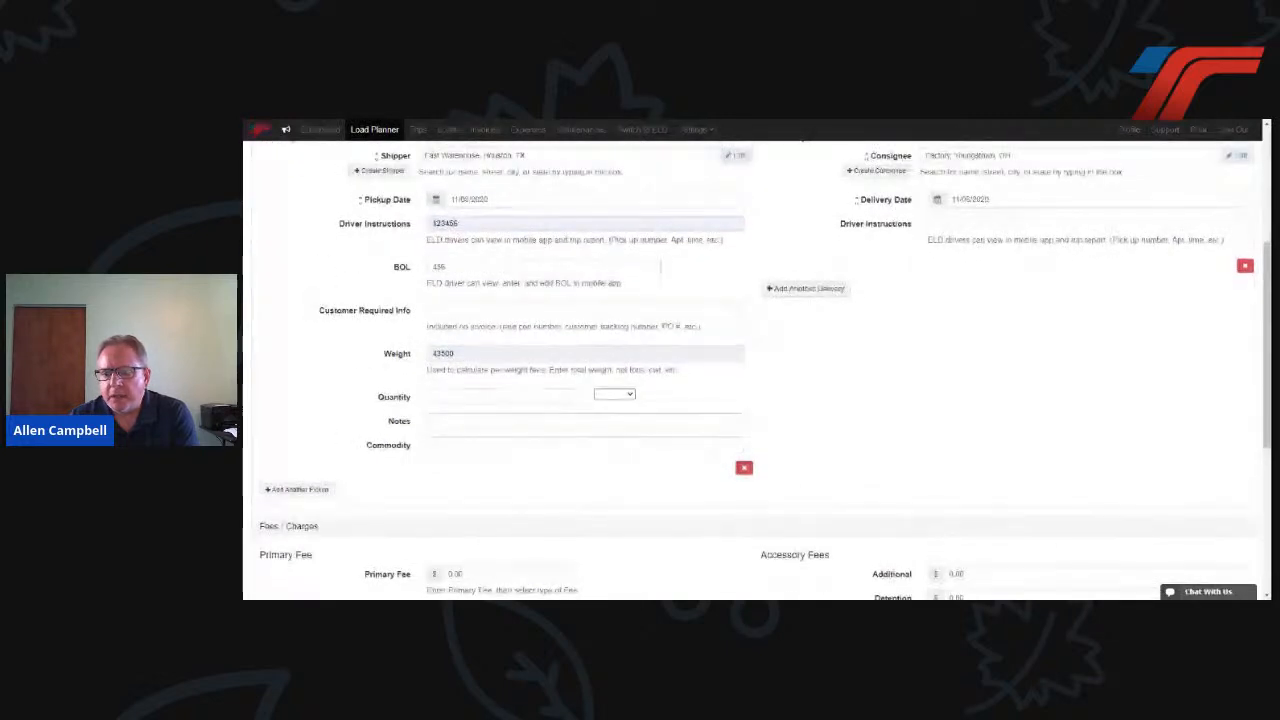
scroll(910, 380, "down", 2)
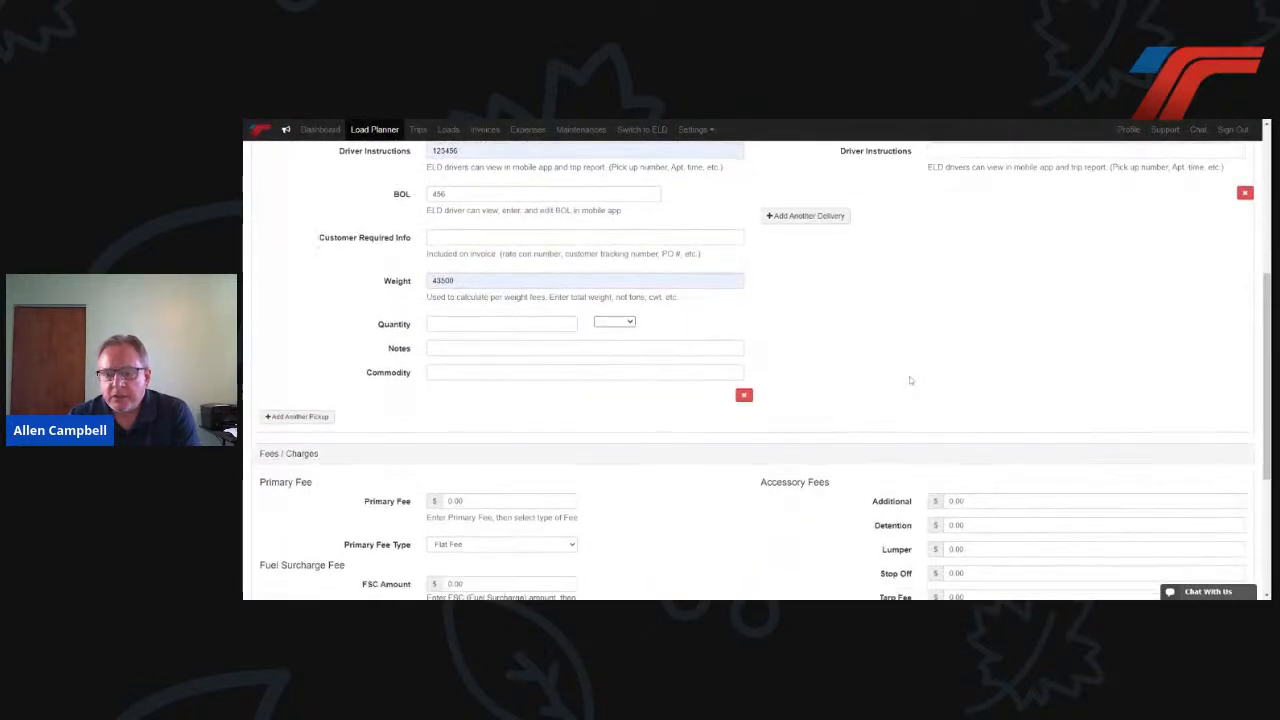
scroll(910, 380, "down", 3)
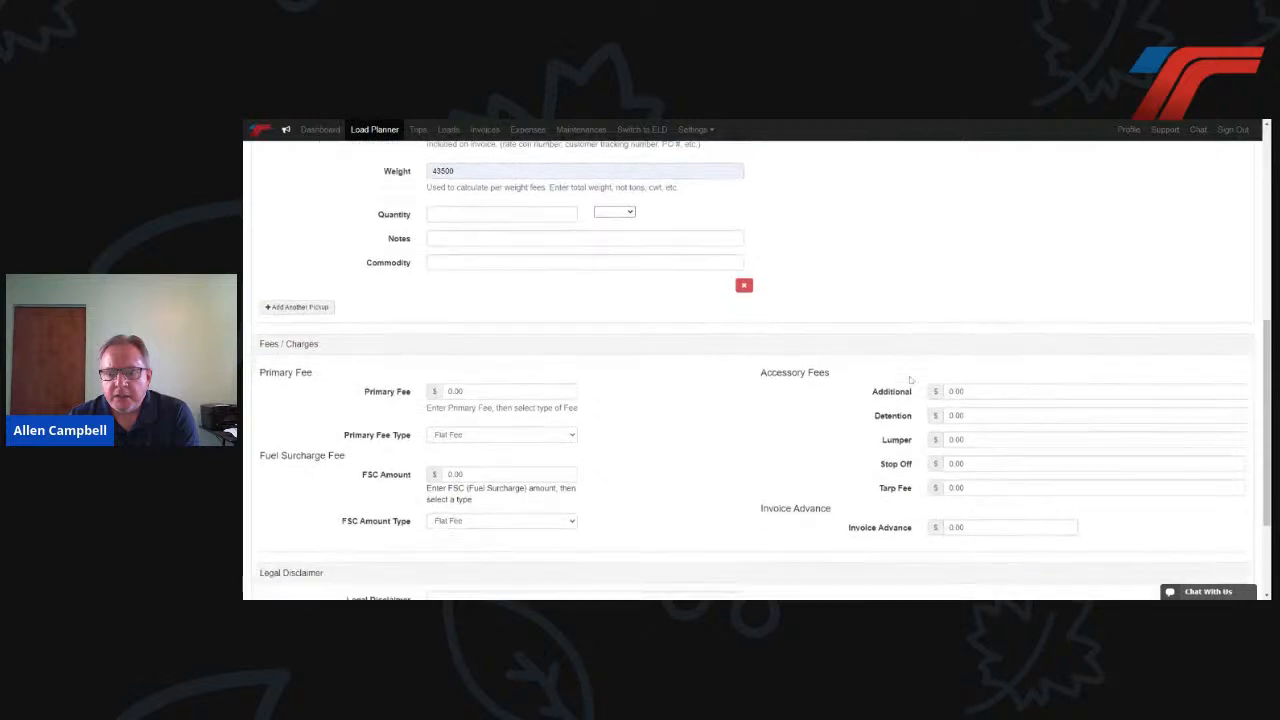
left_click_drag(478, 307, 424, 359)
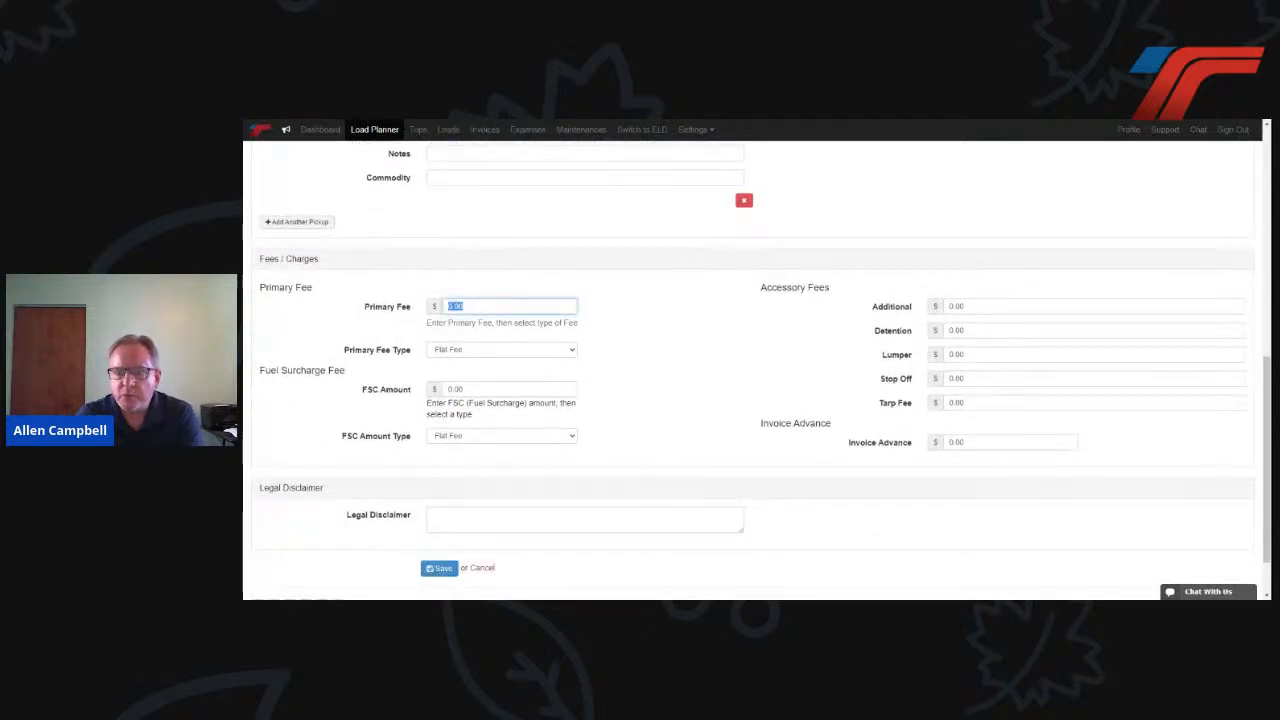
type("1600")
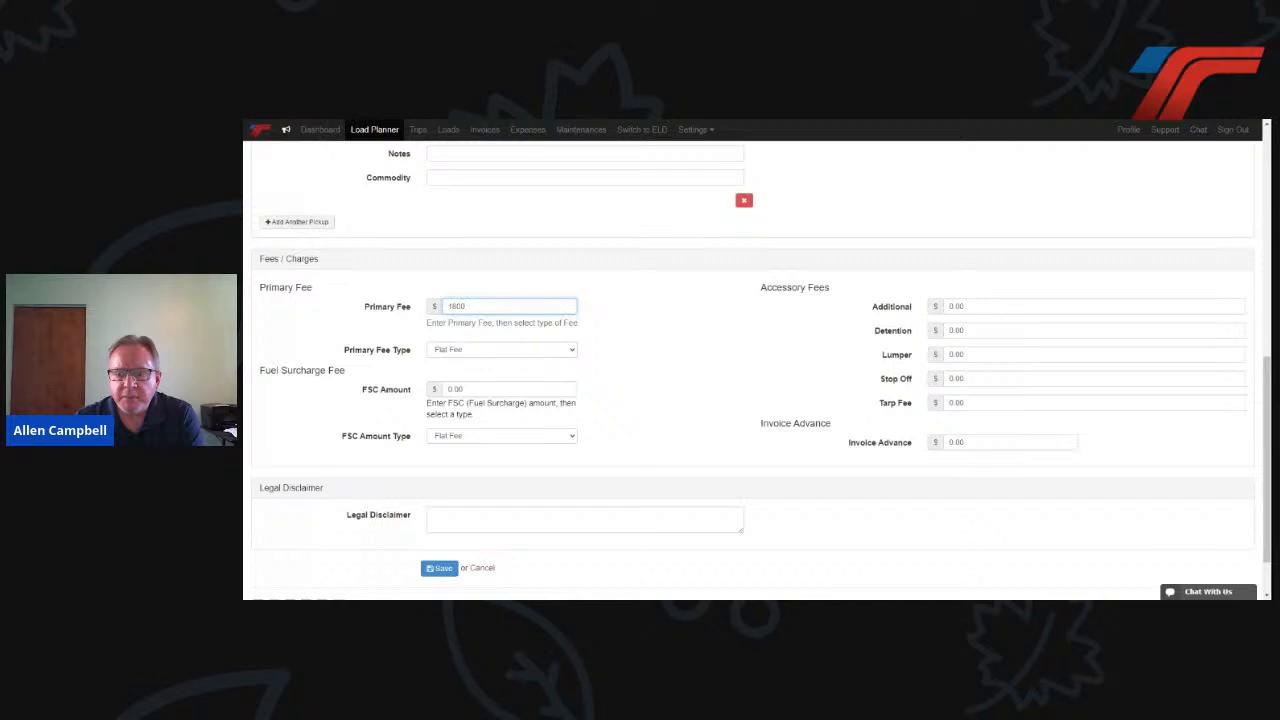
- Set the fuel surcharge amount to 10 with the type Percent and save the planned load
left_click(457, 389)
left_click_drag(459, 389, 447, 389)
type("10")
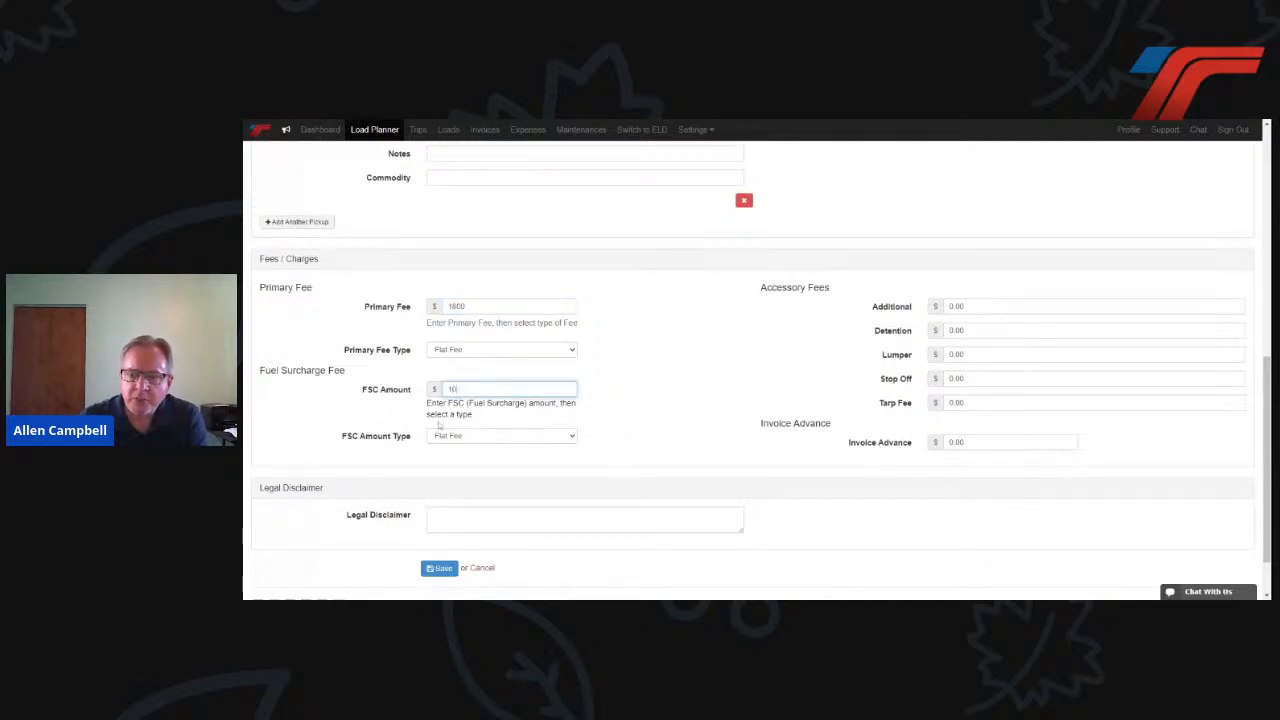
left_click(401, 425)
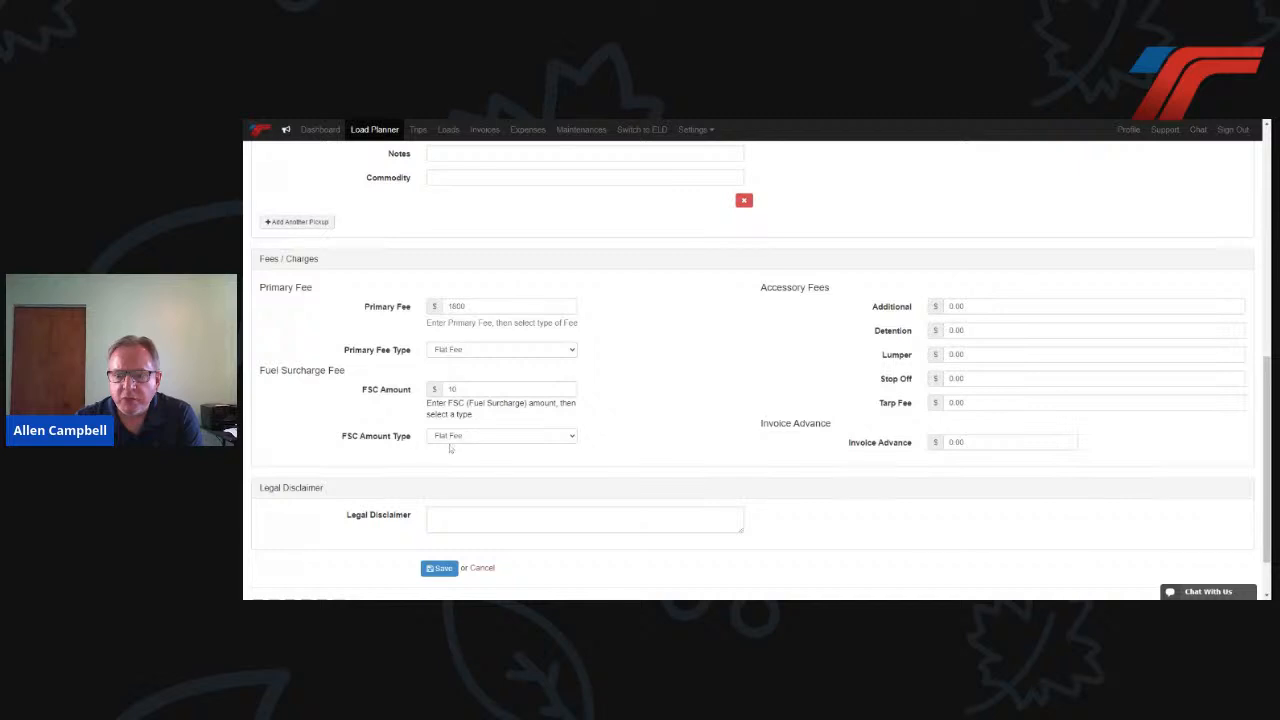
left_click(450, 441)
left_click(451, 470)
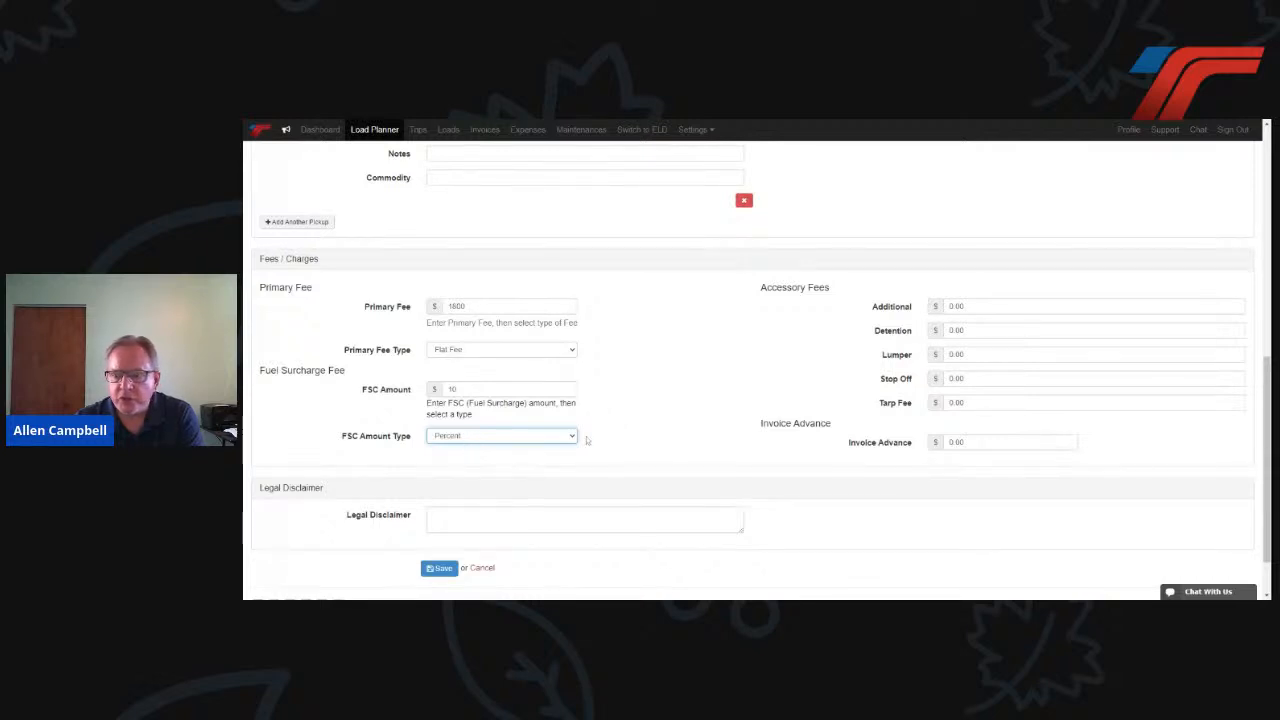
scroll(603, 444, "down", 1)
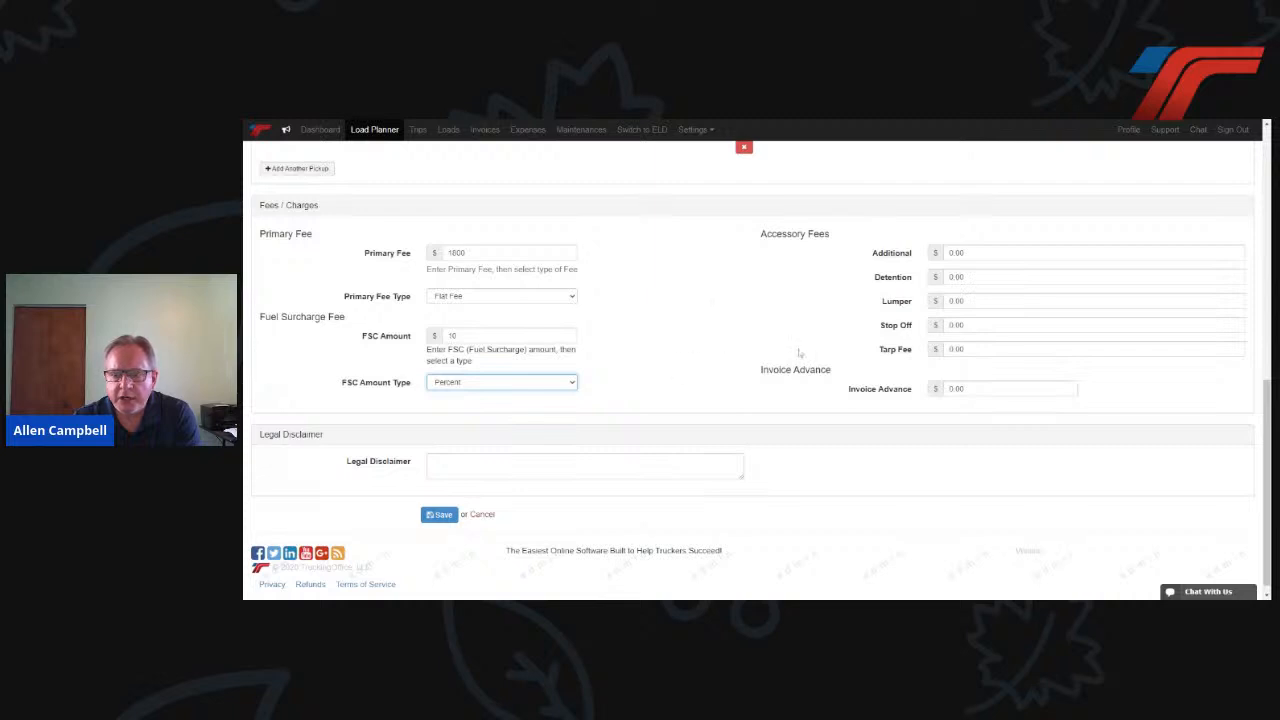
left_click(433, 516)
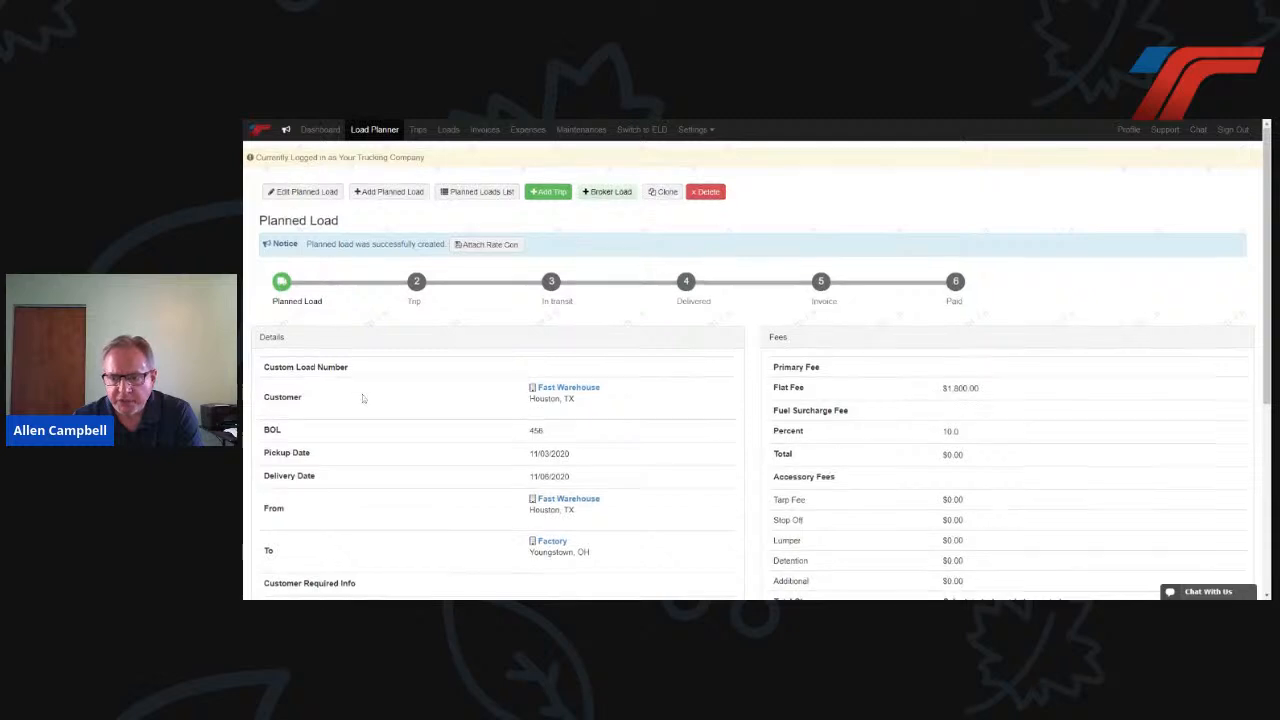
- Review the saved planned load's details and compare the planned loads list with the trip and load lists
scroll(362, 395, "down", 2)
scroll(363, 398, "down", 1)
scroll(362, 394, "down", 2)
scroll(362, 394, "up", 4)
scroll(362, 394, "up", 2)
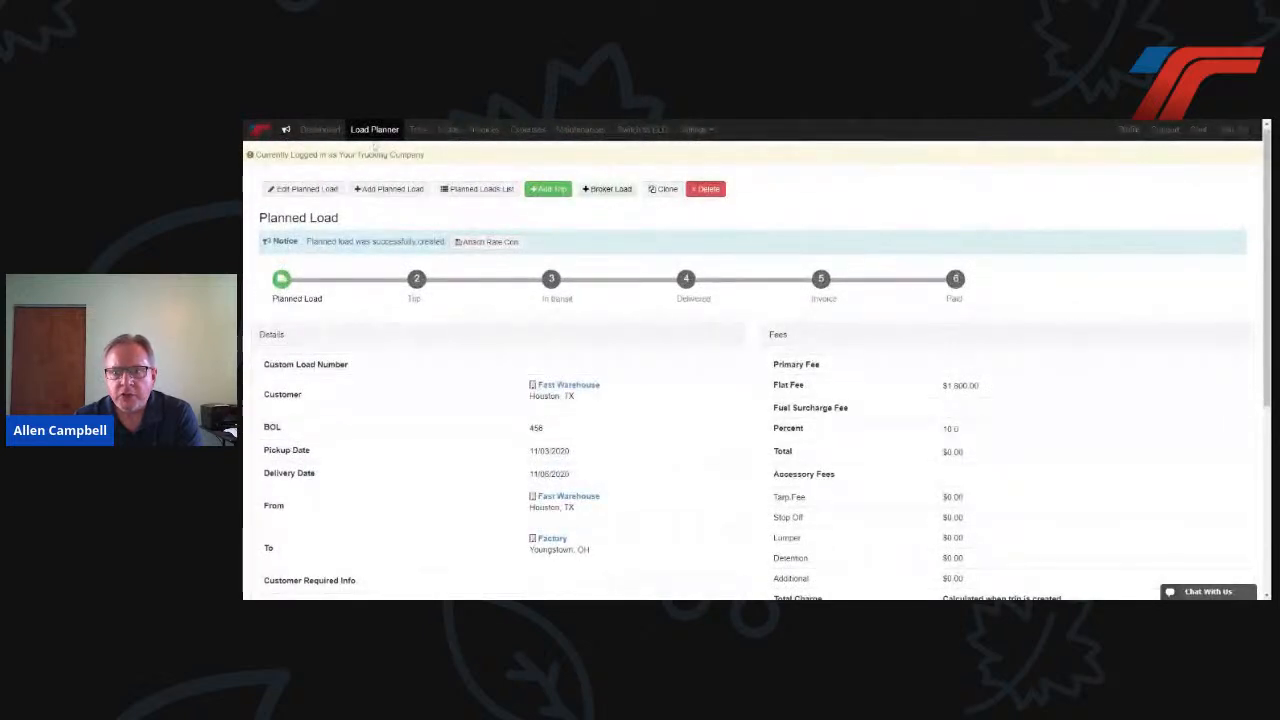
left_click(376, 132)
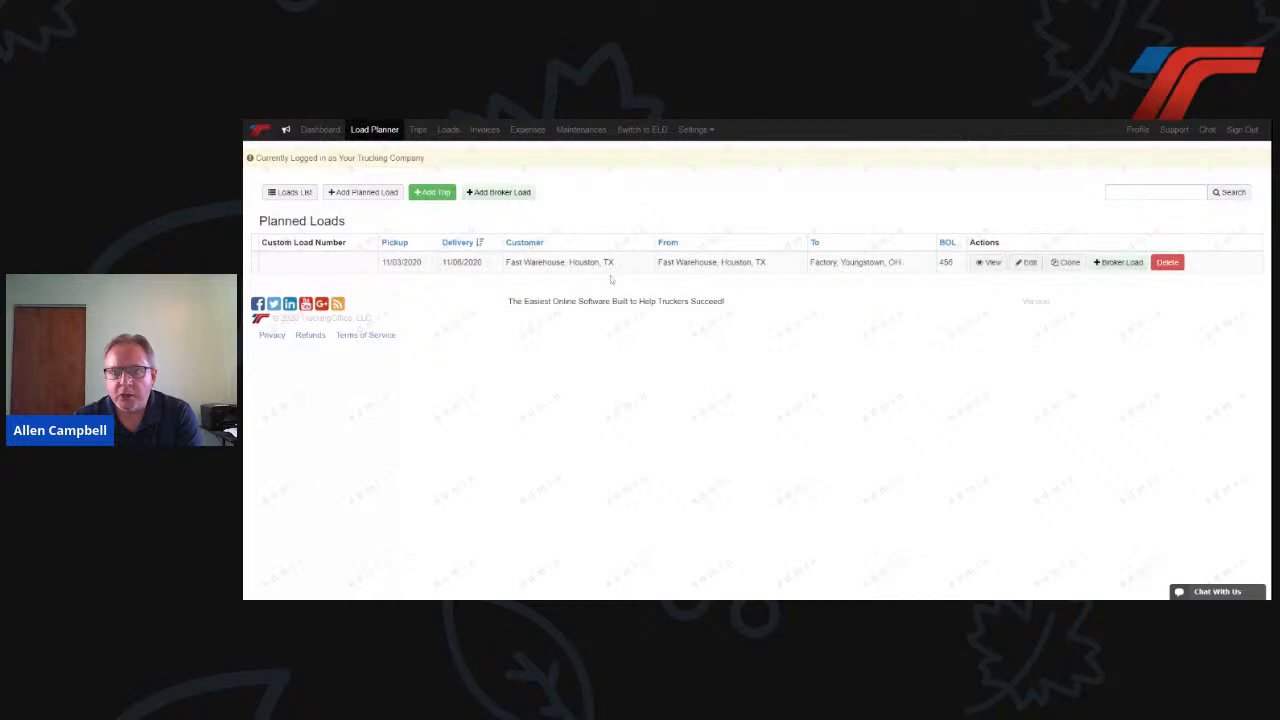
left_click(418, 131)
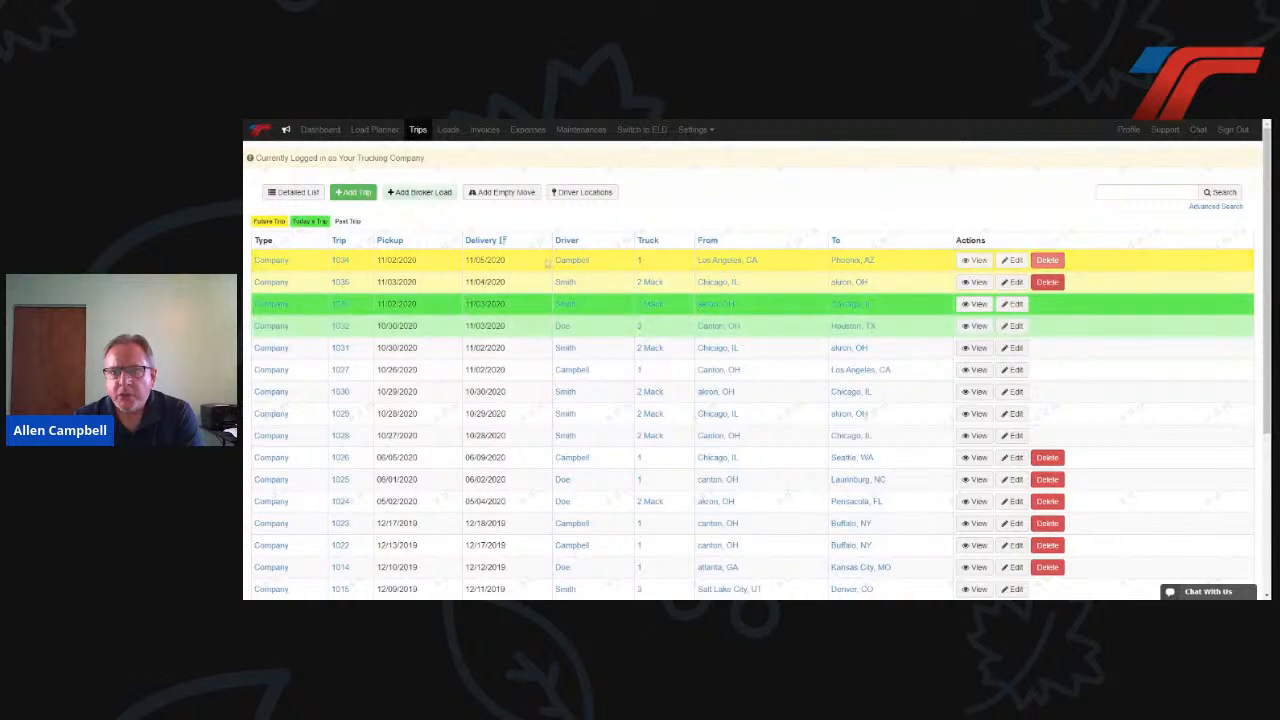
left_click(448, 131)
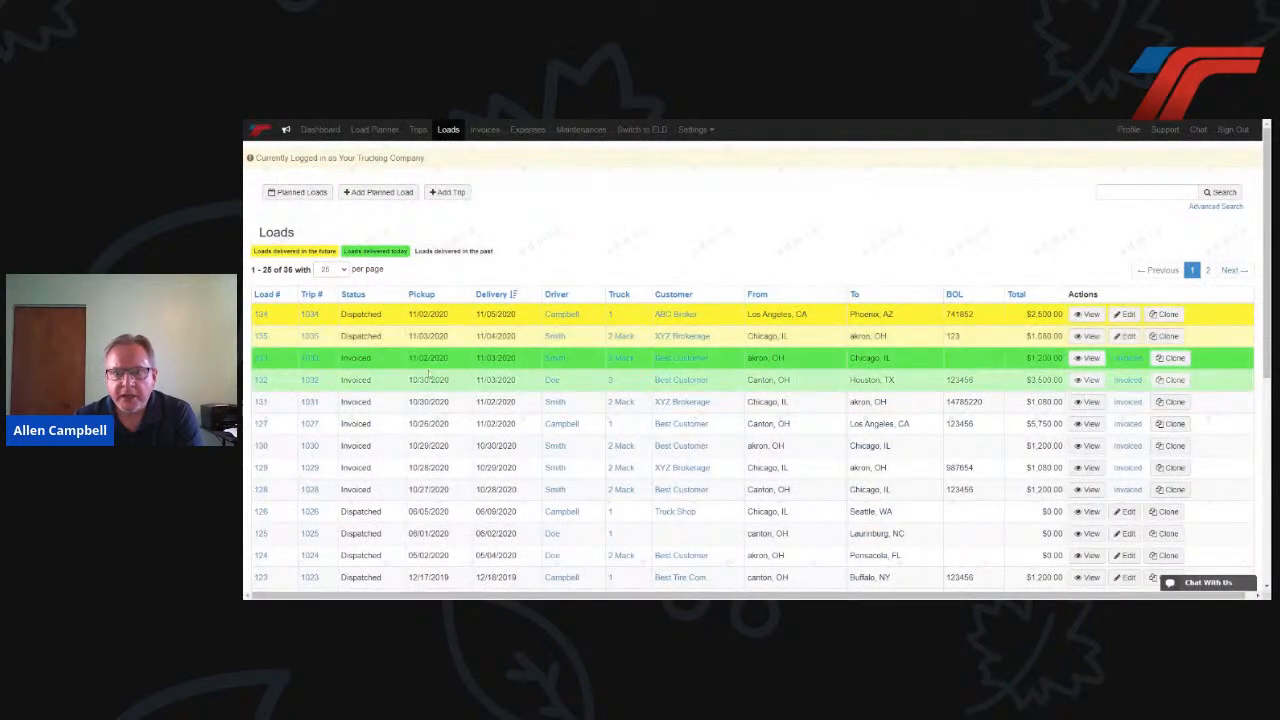
- Start a new trip from the load planner, choose its driver and assign the truck 3 Truck Pete
left_click(378, 131)
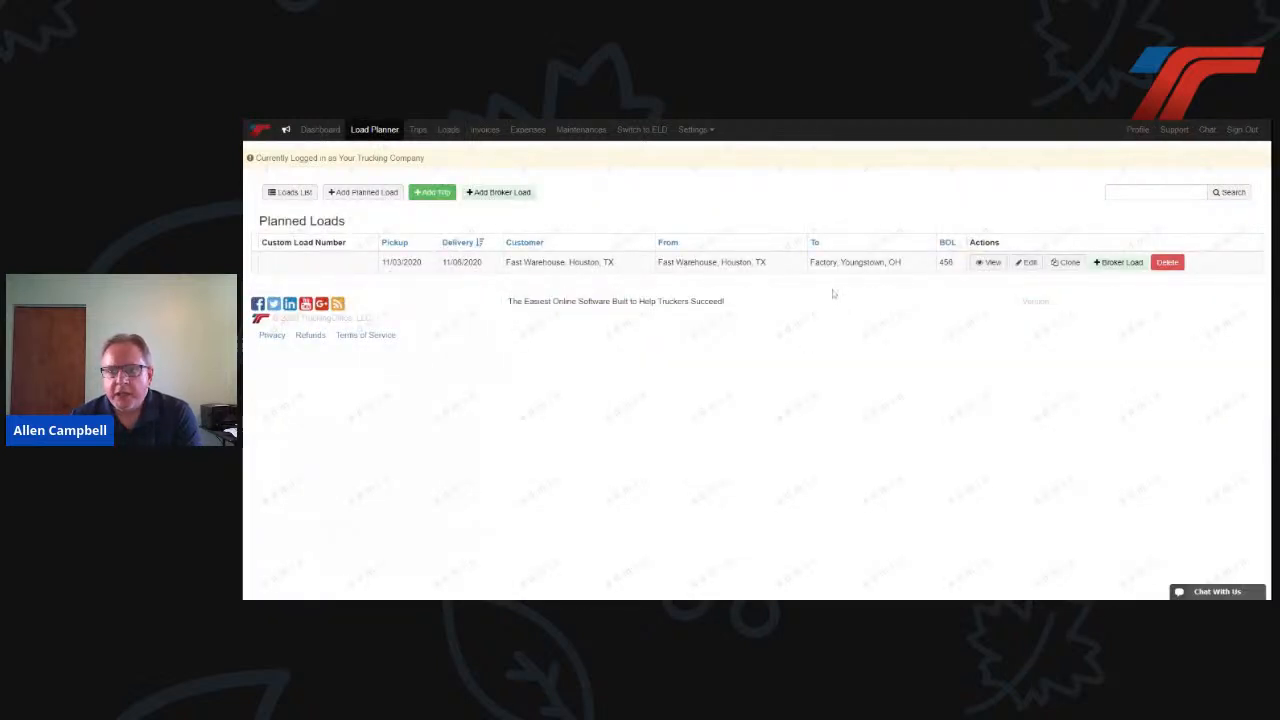
left_click(430, 192)
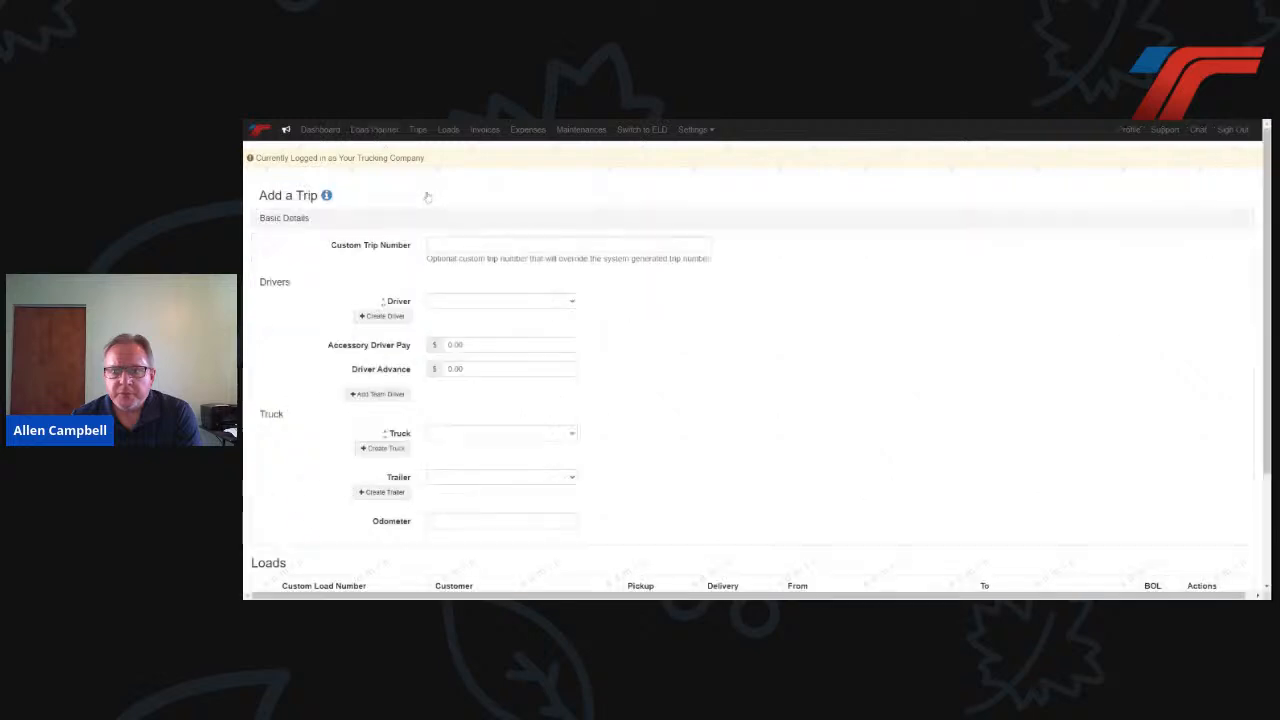
left_click(477, 313)
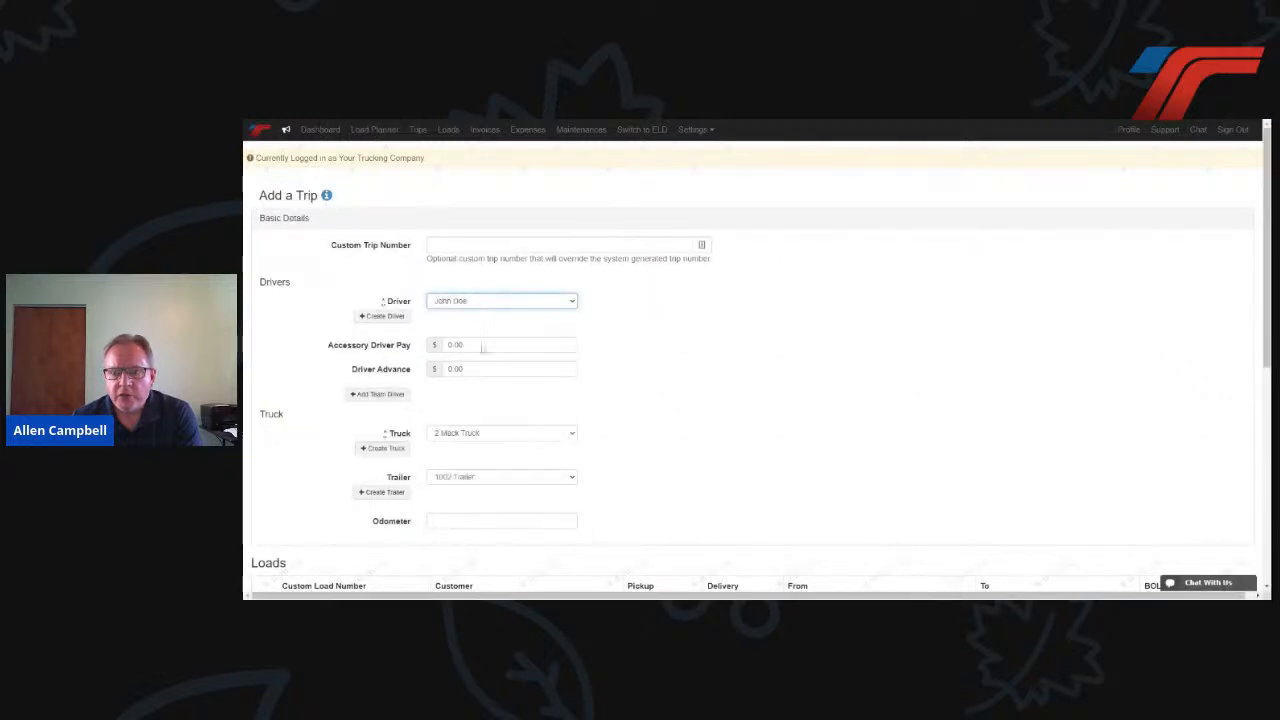
left_click(490, 448)
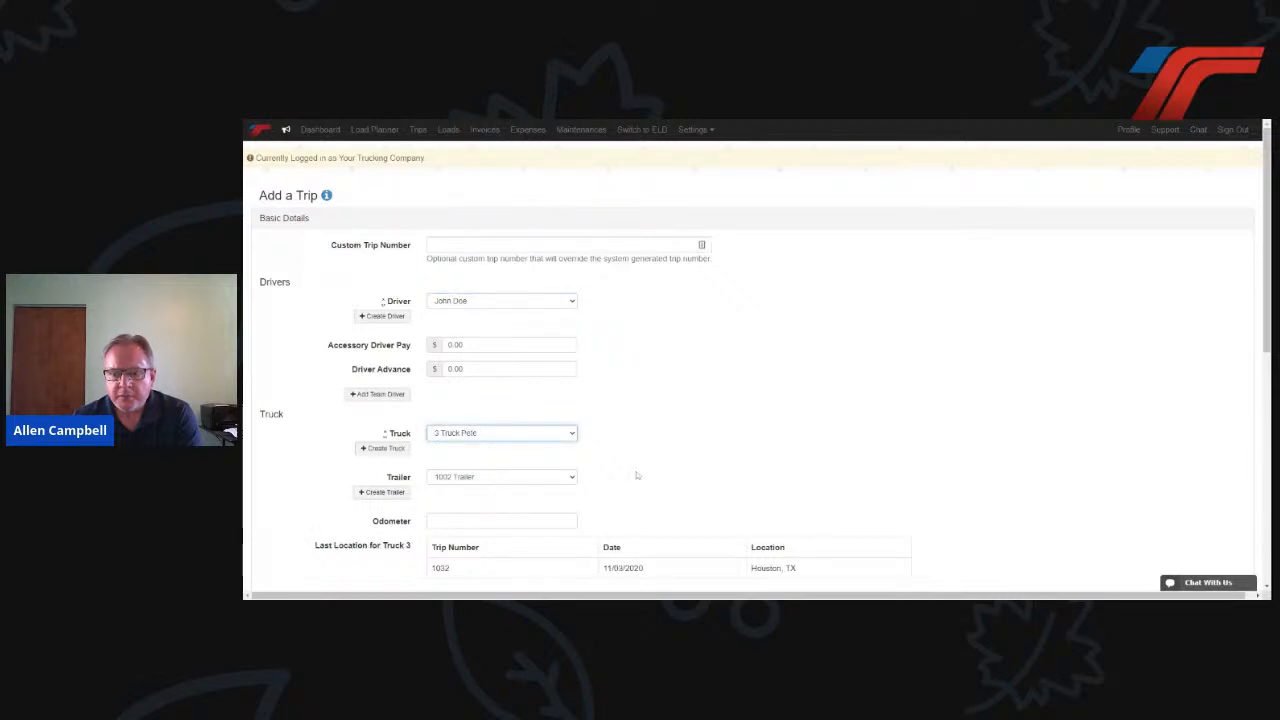
- Include the planned load from Fast Warehouse, Houston to Factory, Youngstown in the trip and save the trip
scroll(636, 475, "down", 3)
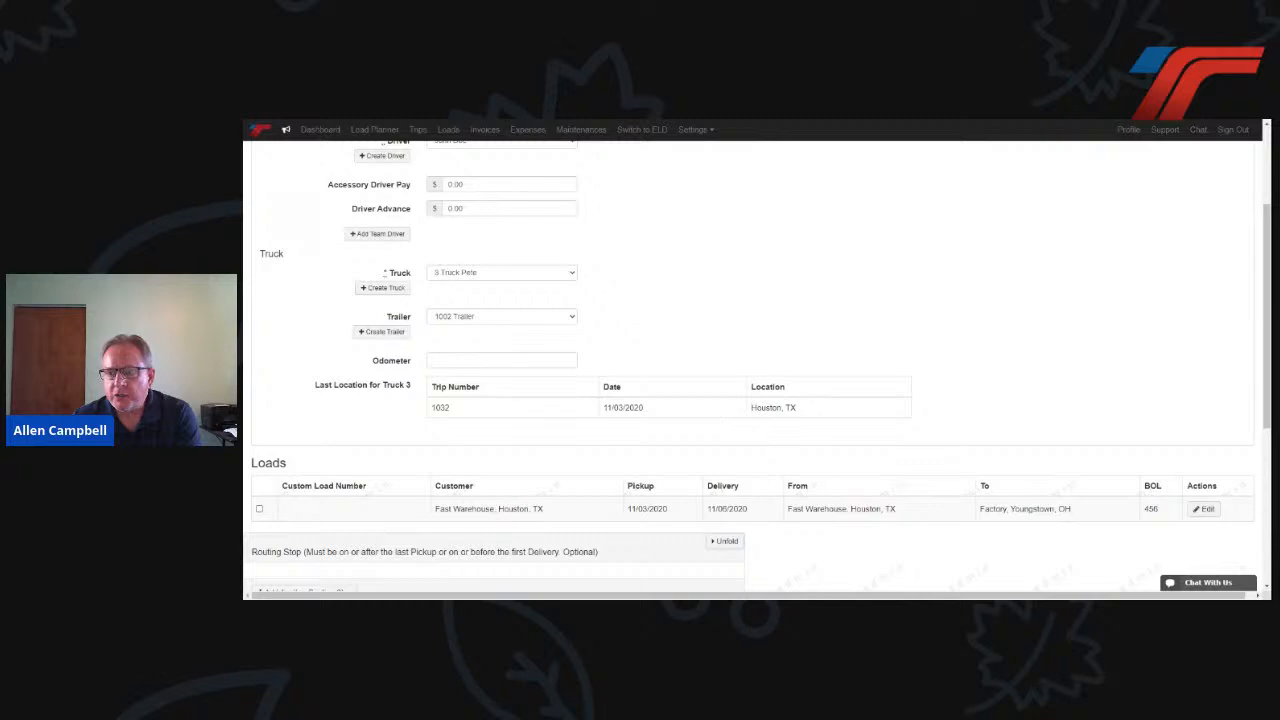
scroll(608, 438, "down", 3)
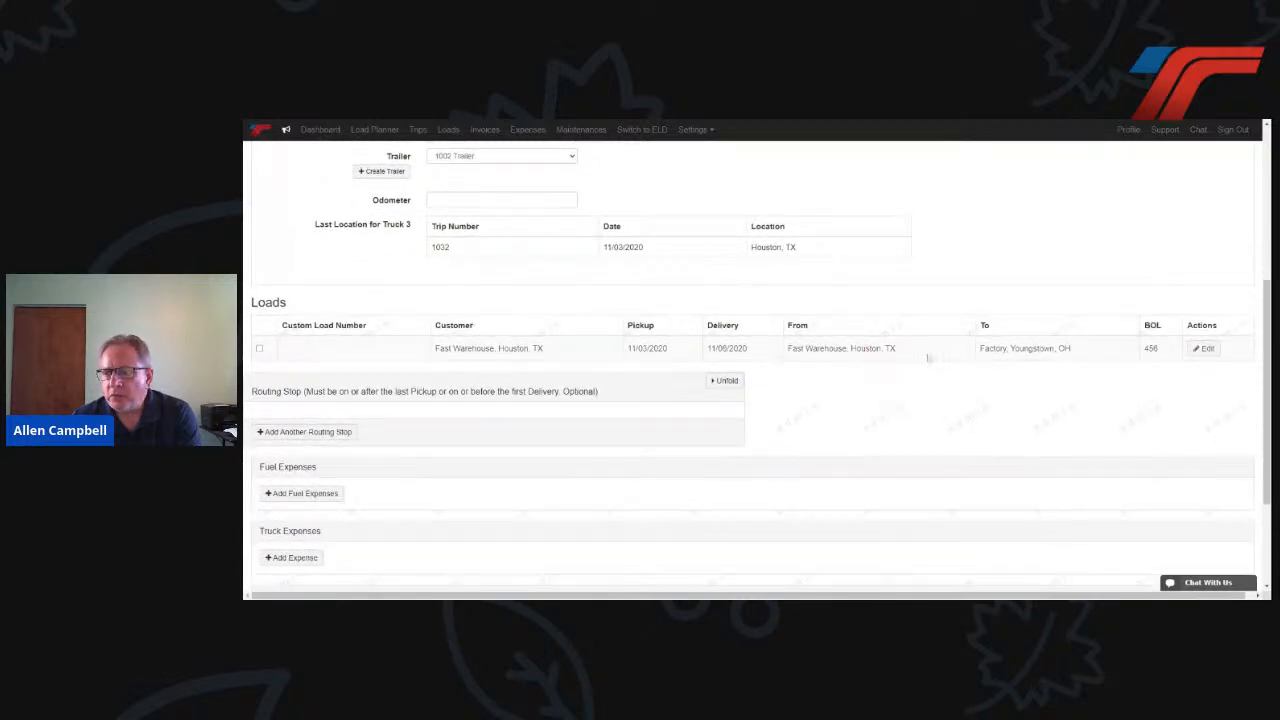
left_click(259, 349)
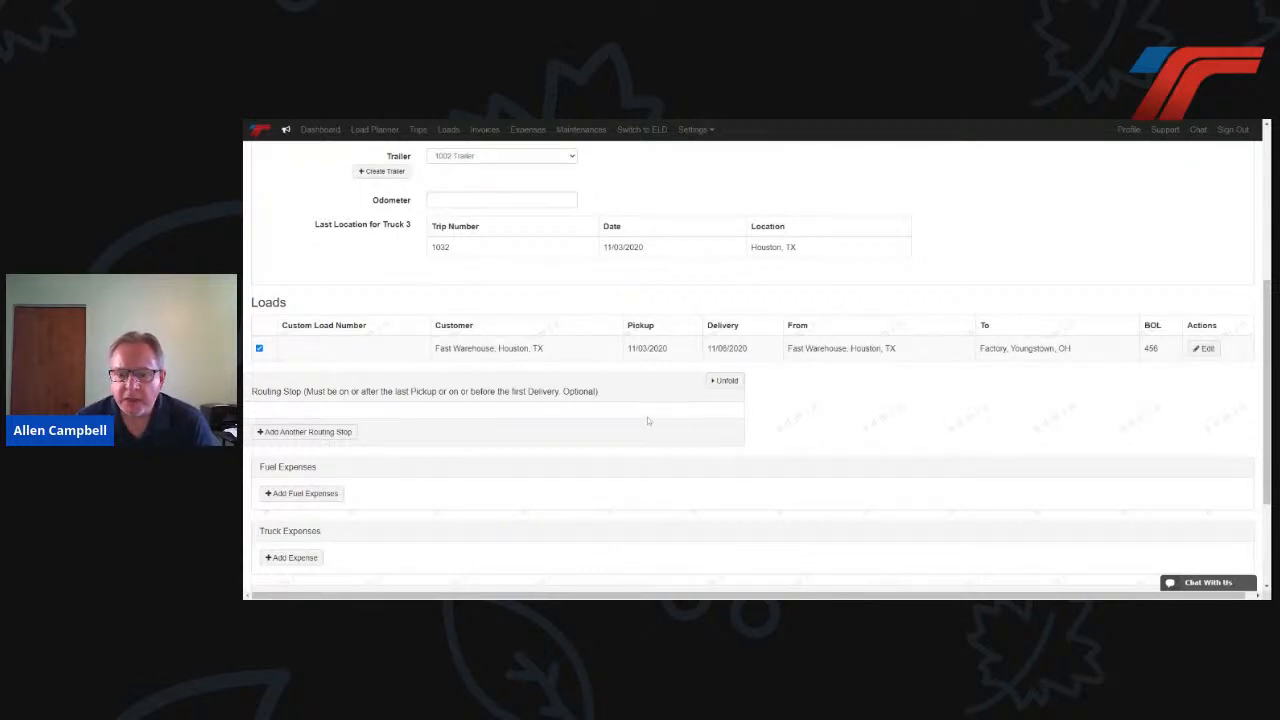
scroll(647, 421, "down", 2)
scroll(647, 421, "down", 1)
left_click(447, 494)
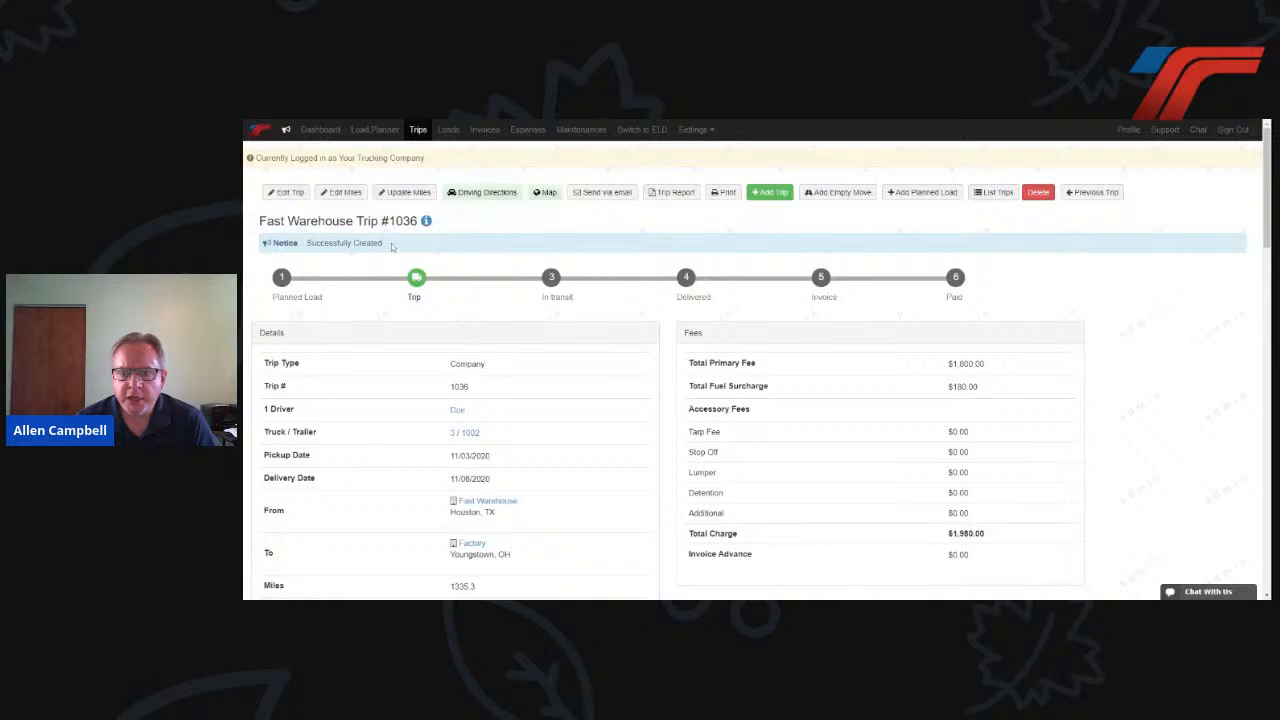
- Review the new trip's fees, settlement, profit/loss, load details, miles by state and truck route, and check the trips list
left_click_drag(389, 246, 307, 250)
scroll(431, 312, "down", 3)
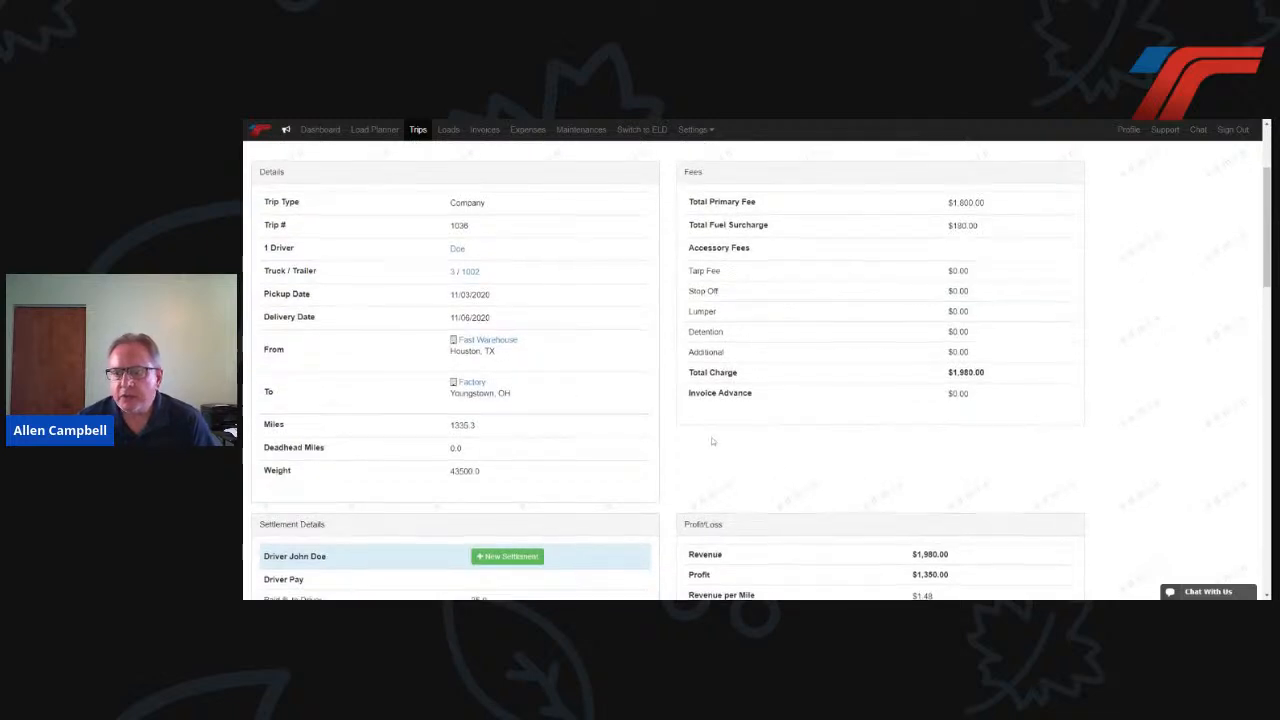
scroll(757, 391, "down", 2)
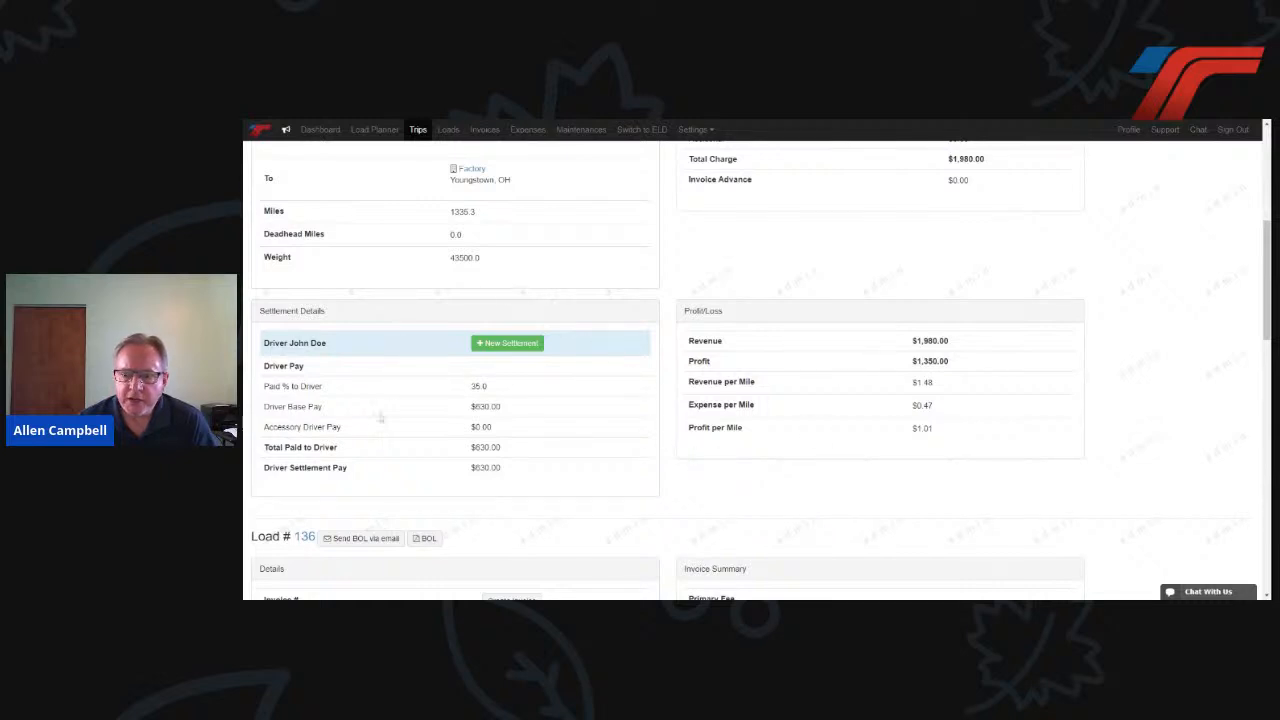
scroll(597, 435, "down", 2)
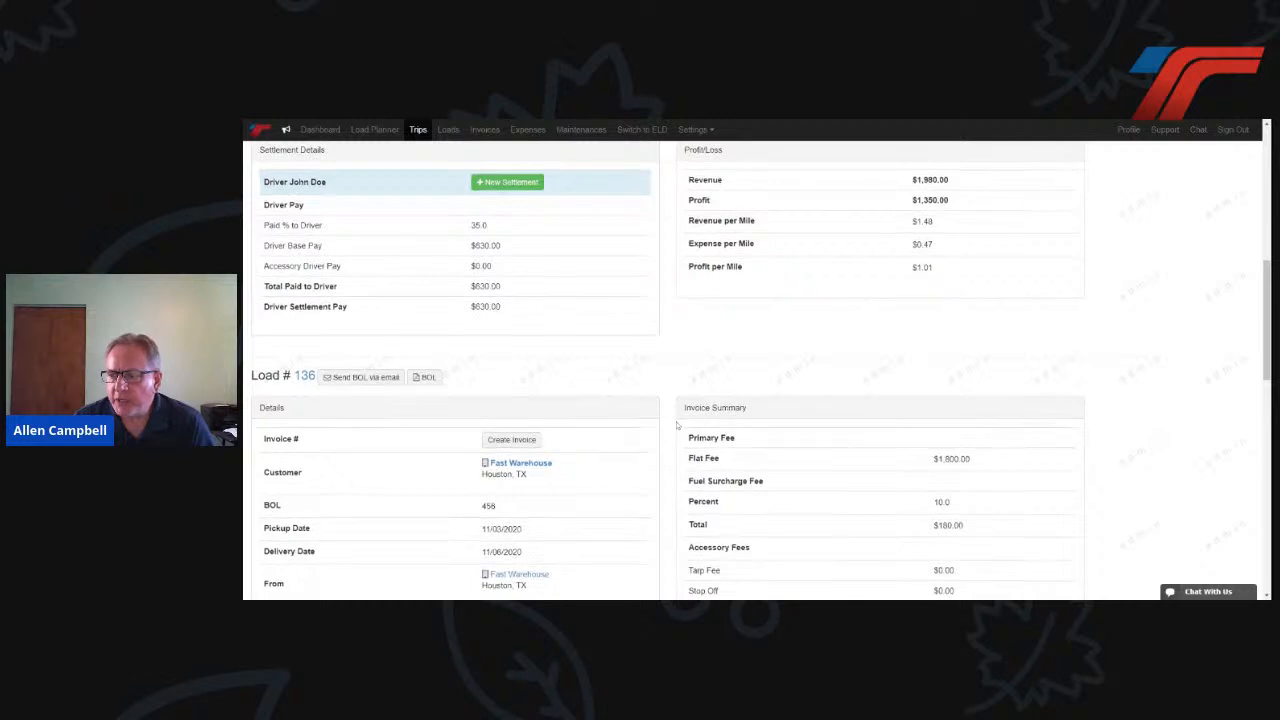
scroll(676, 427, "down", 2)
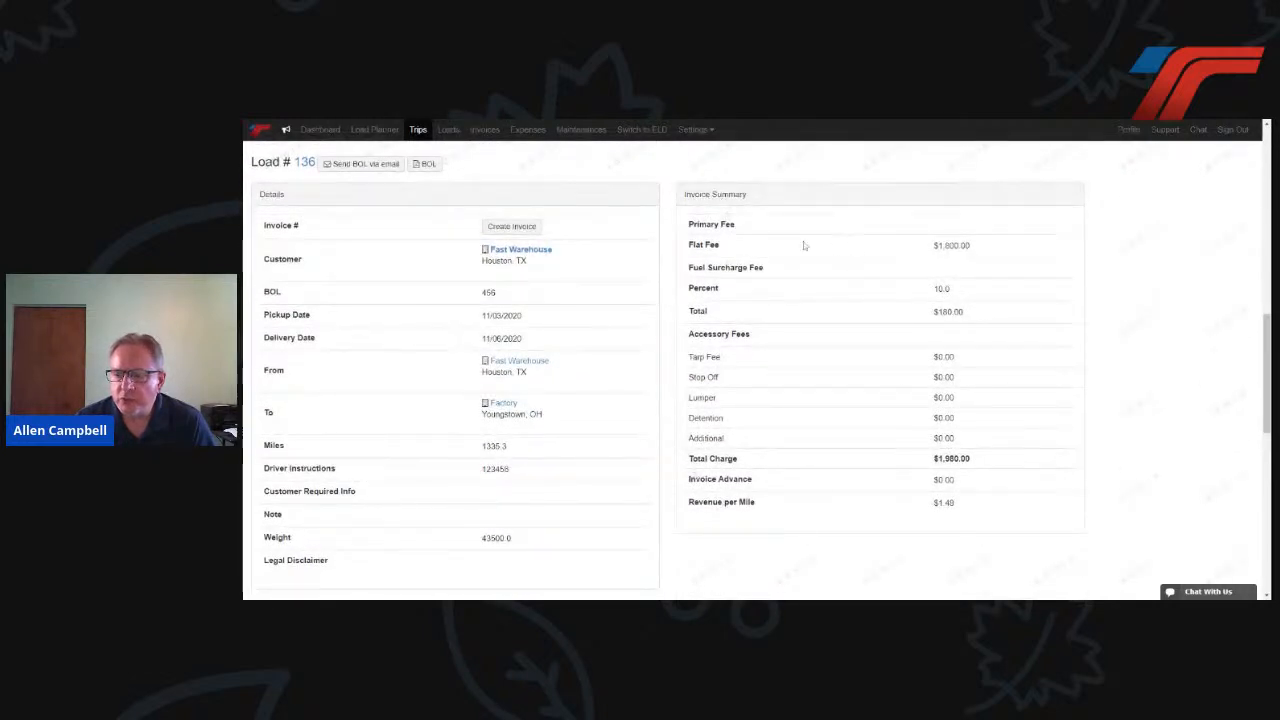
scroll(673, 470, "down", 2)
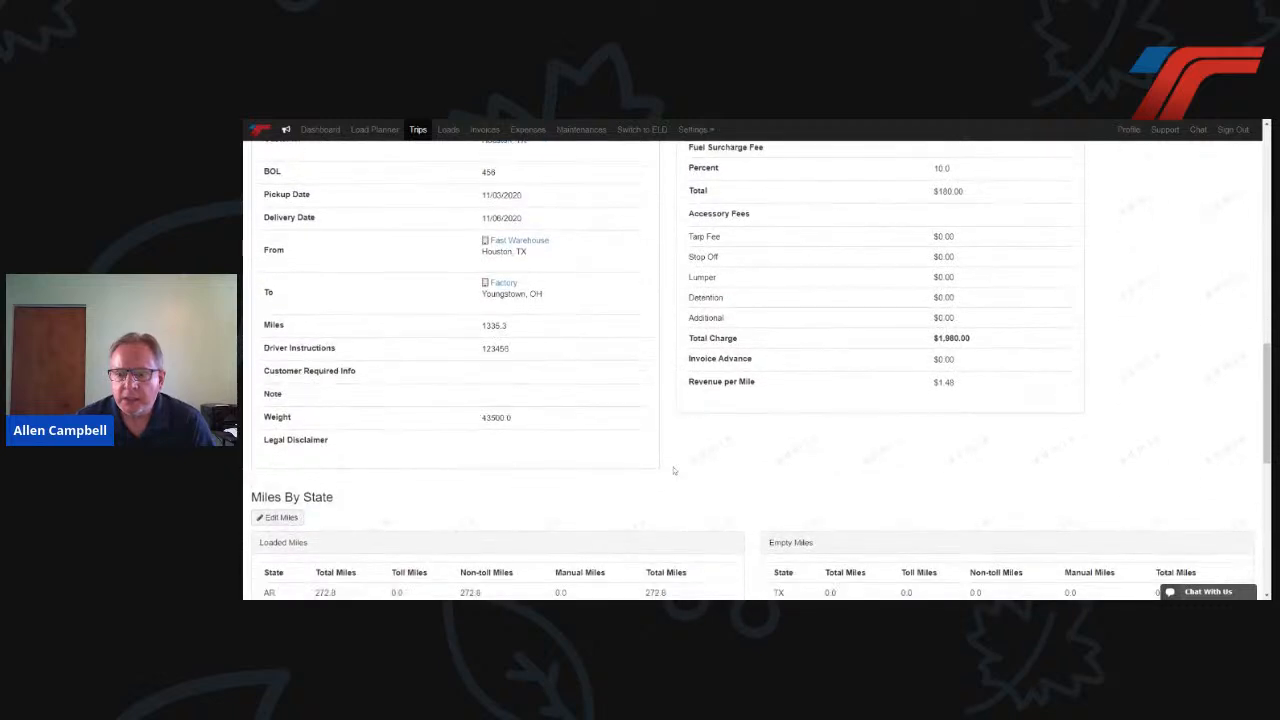
scroll(673, 470, "down", 3)
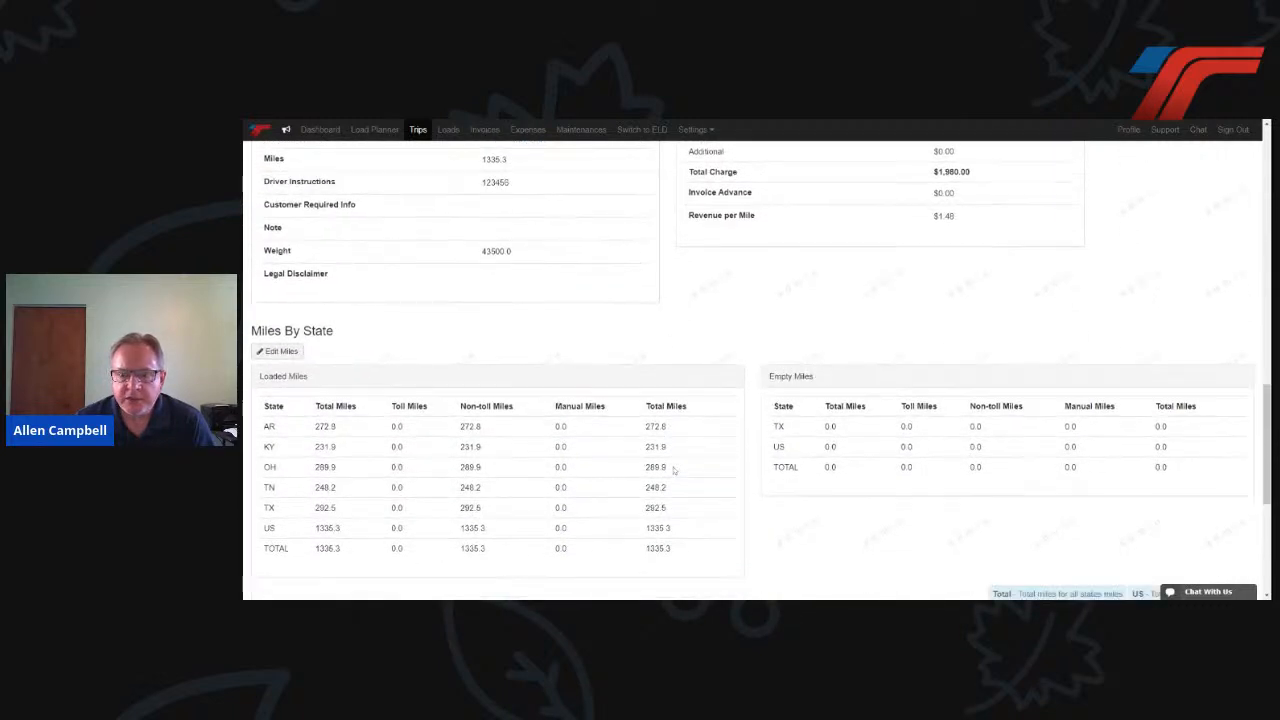
scroll(673, 470, "down", 1)
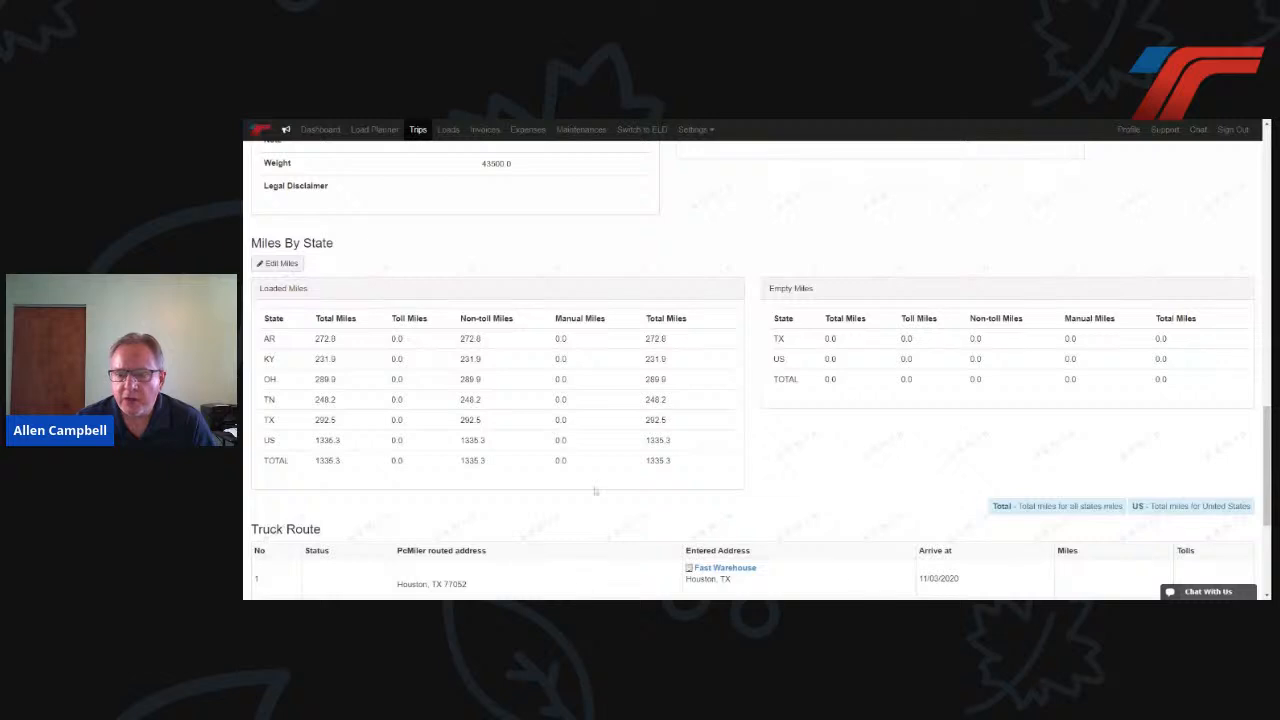
scroll(594, 491, "down", 3)
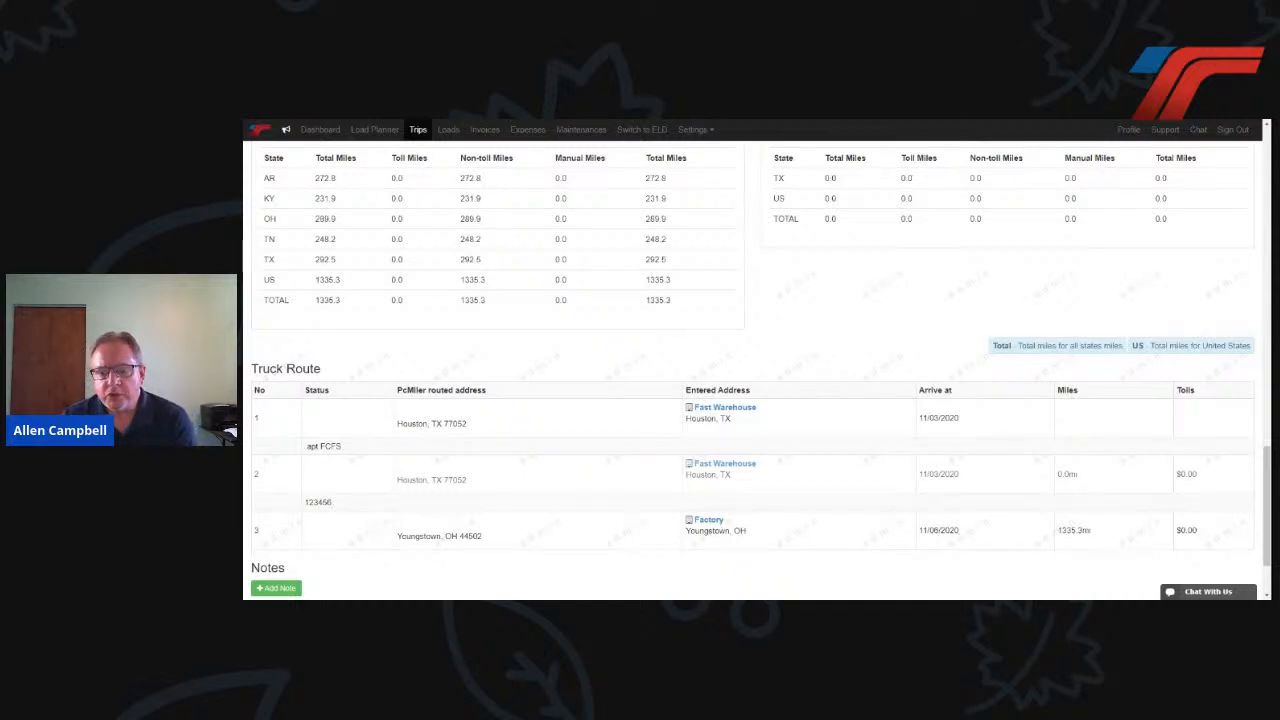
scroll(587, 498, "down", 1)
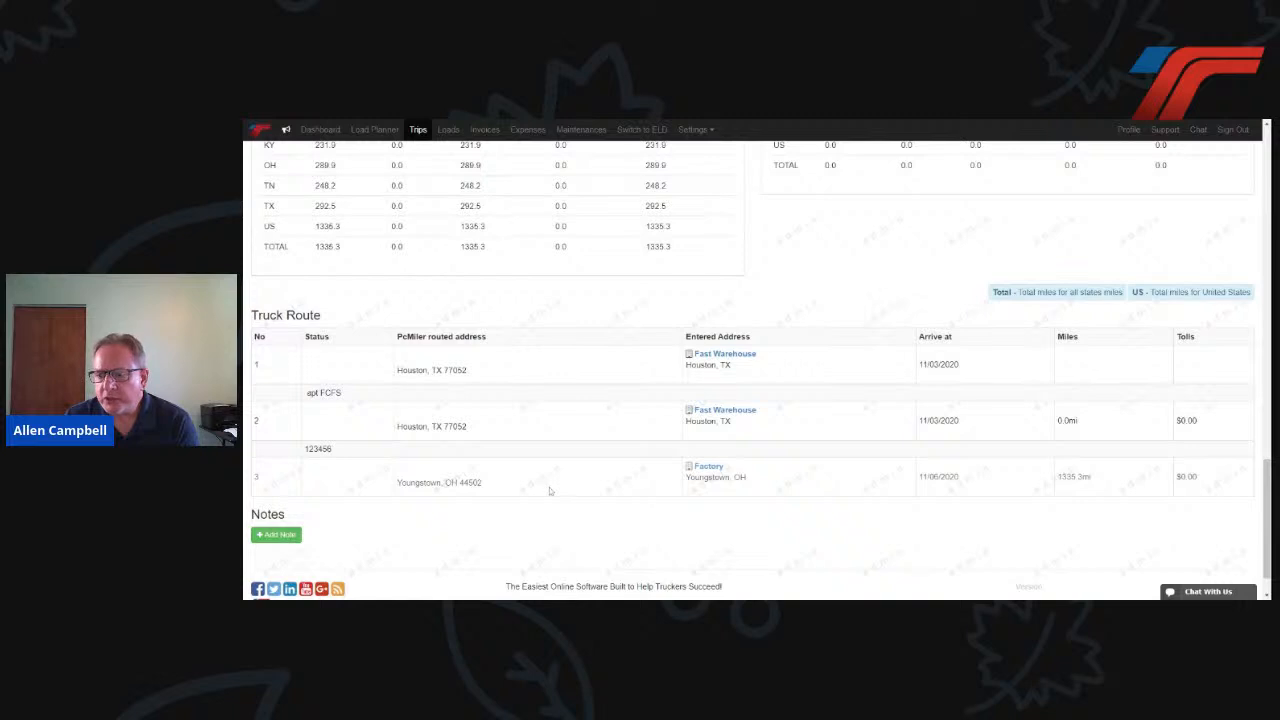
scroll(566, 474, "up", 3)
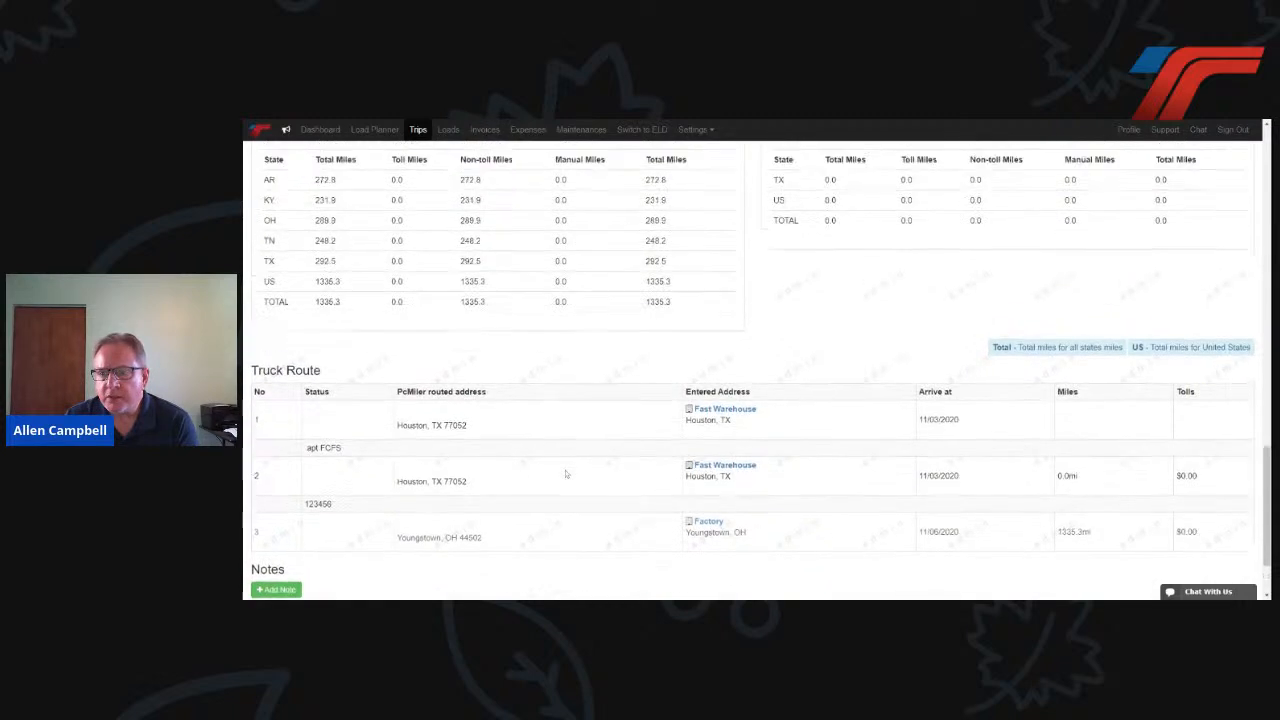
scroll(566, 474, "up", 8)
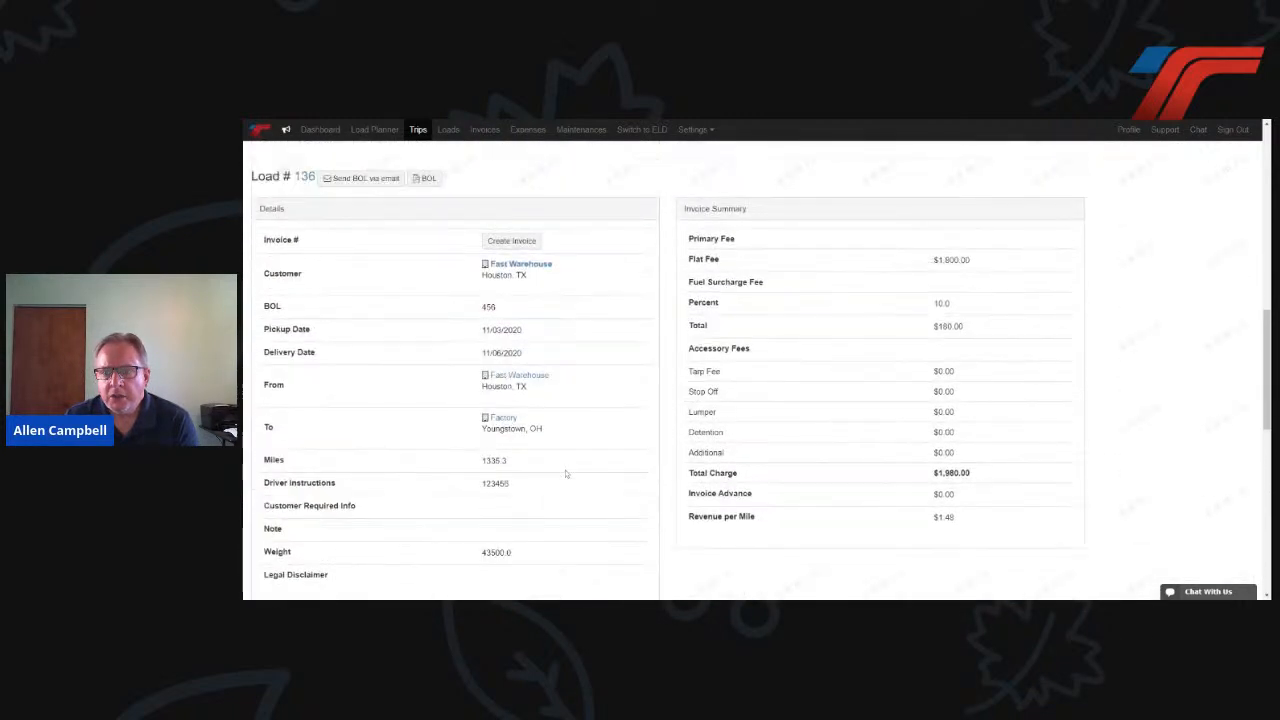
scroll(566, 474, "up", 10)
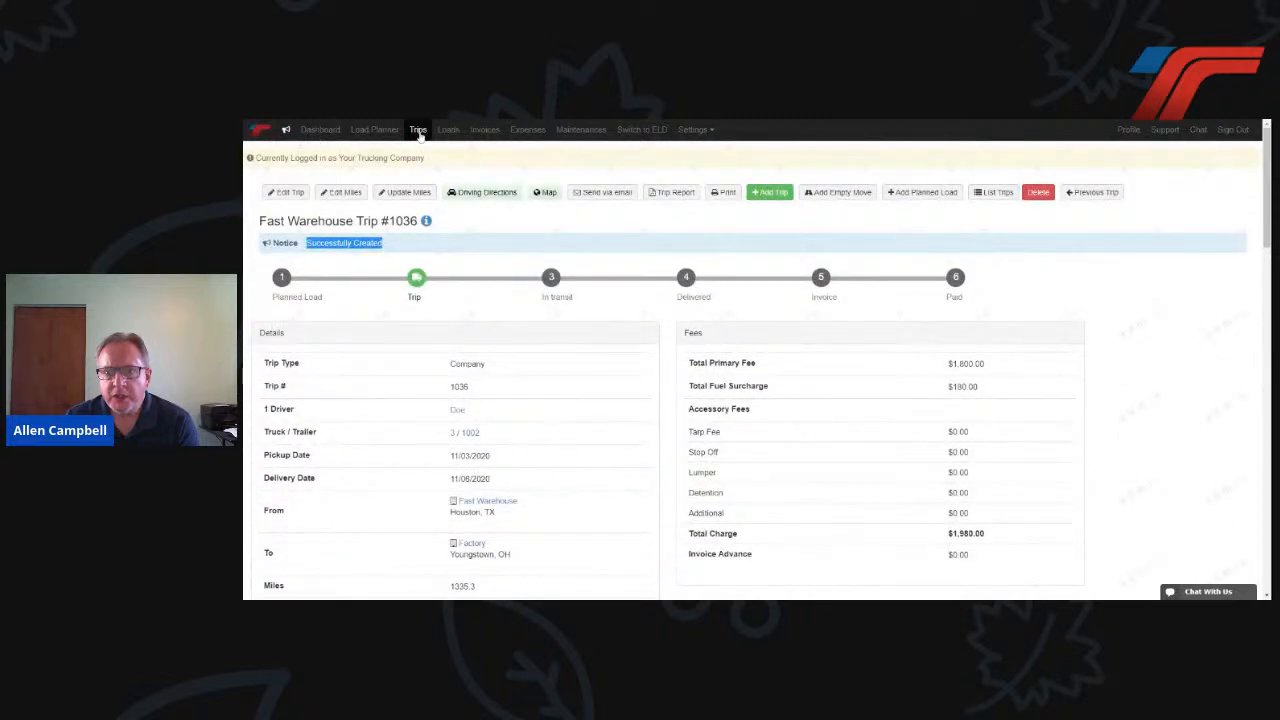
left_click(418, 130)
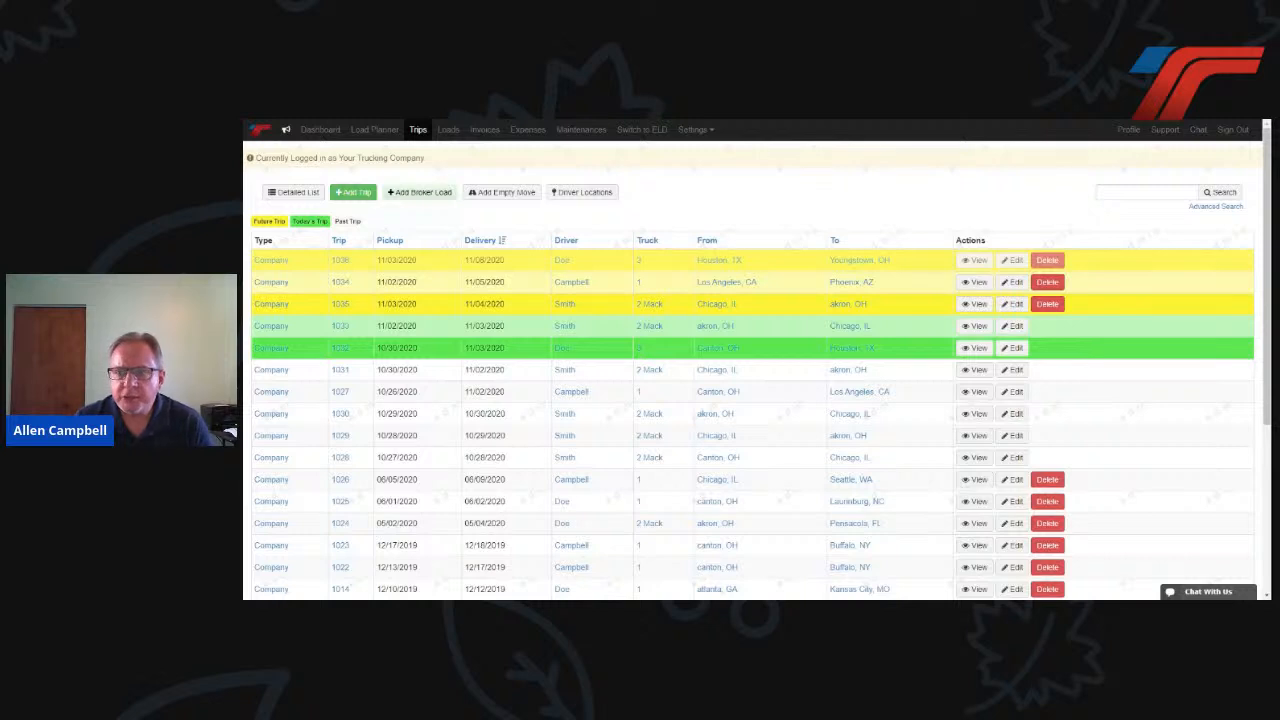
- Start a new expense in the Fuel category dated 11/03/2020 with an amount of 500
left_click(530, 133)
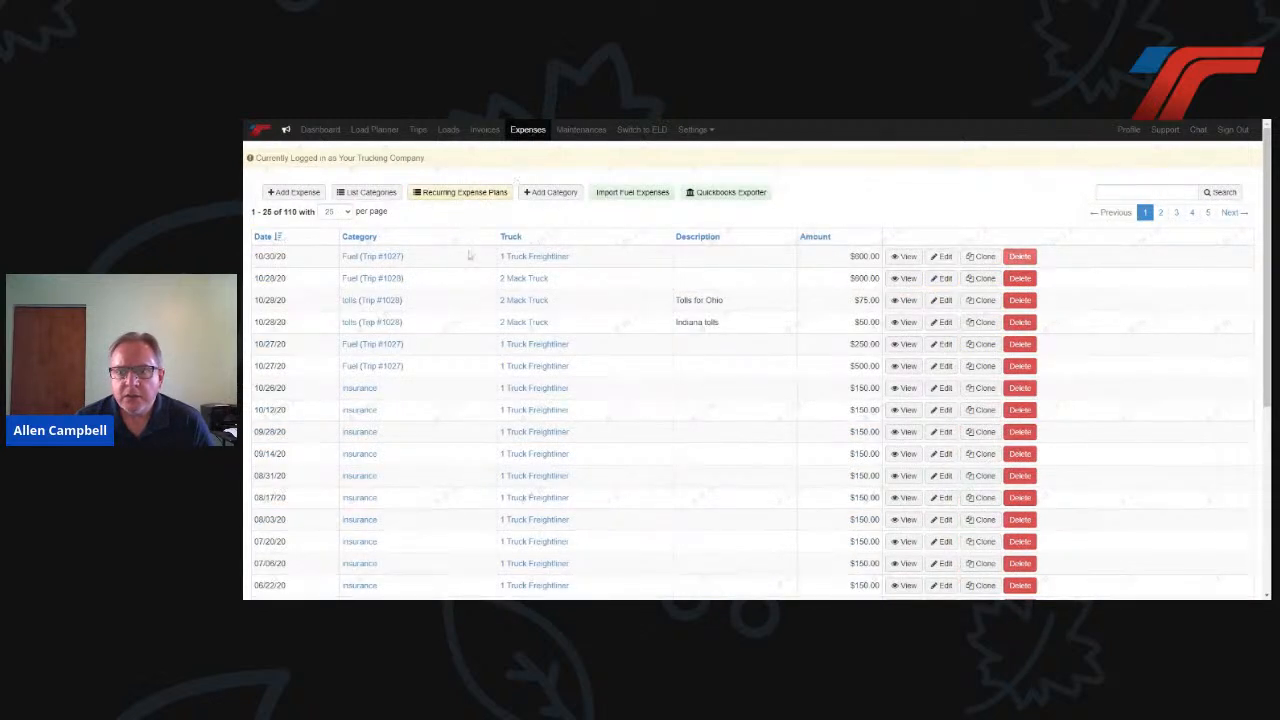
left_click(293, 191)
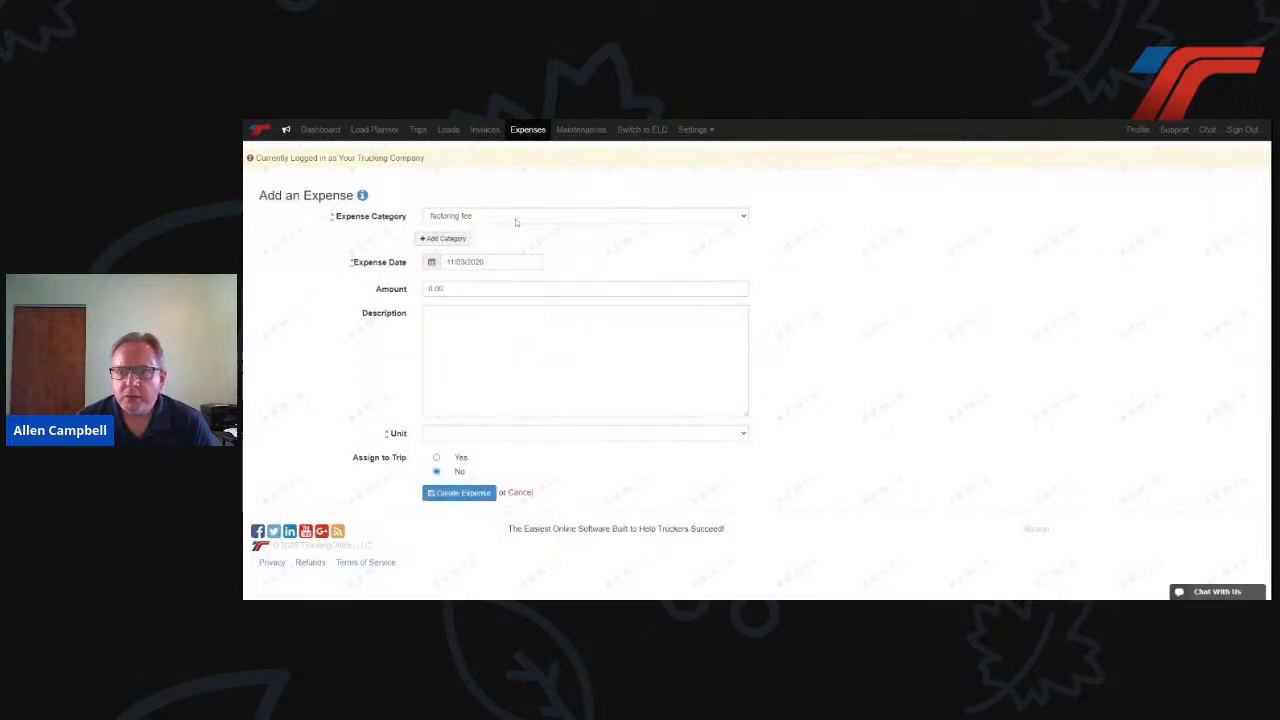
left_click(513, 229)
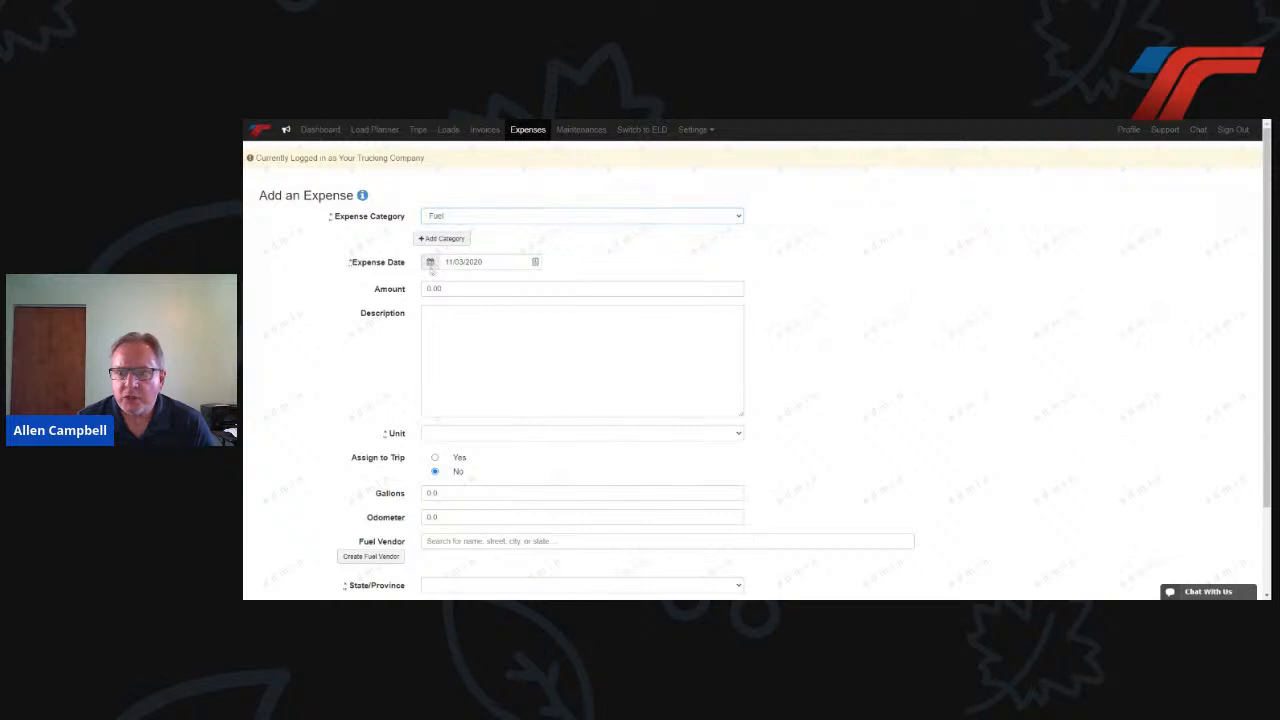
left_click(430, 262)
left_click(459, 322)
left_click_drag(444, 289, 410, 297)
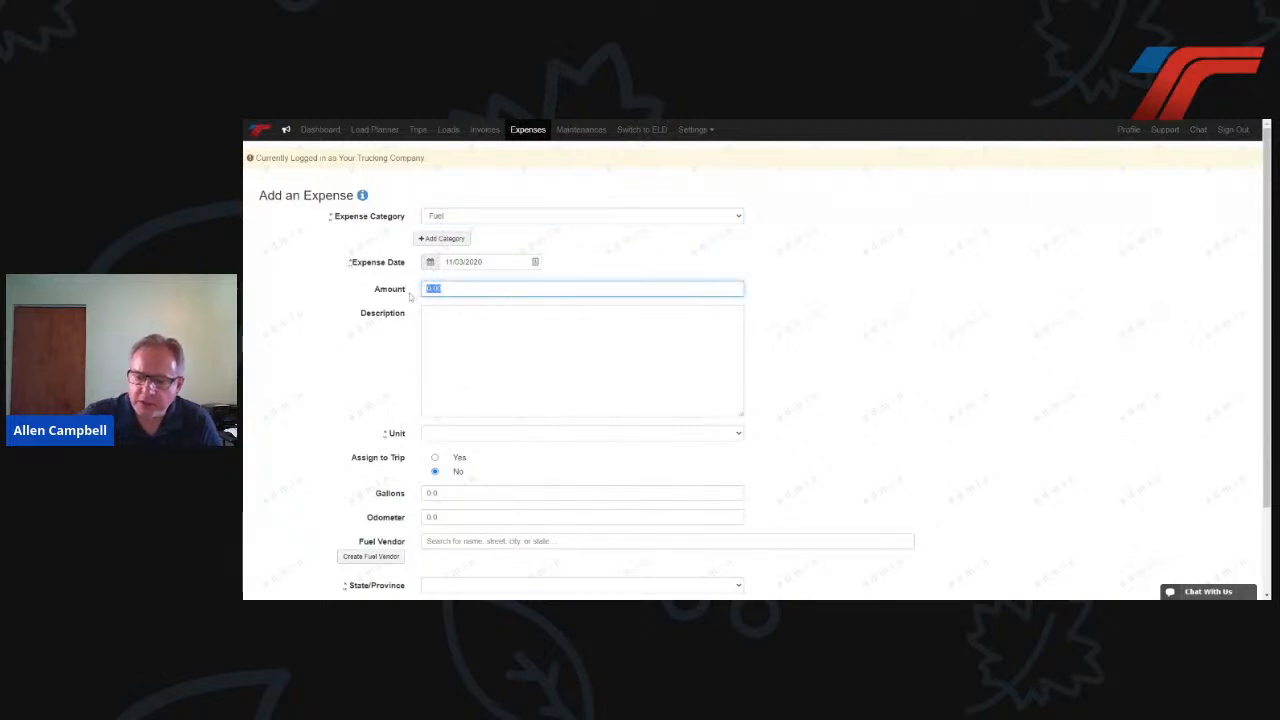
type("500")
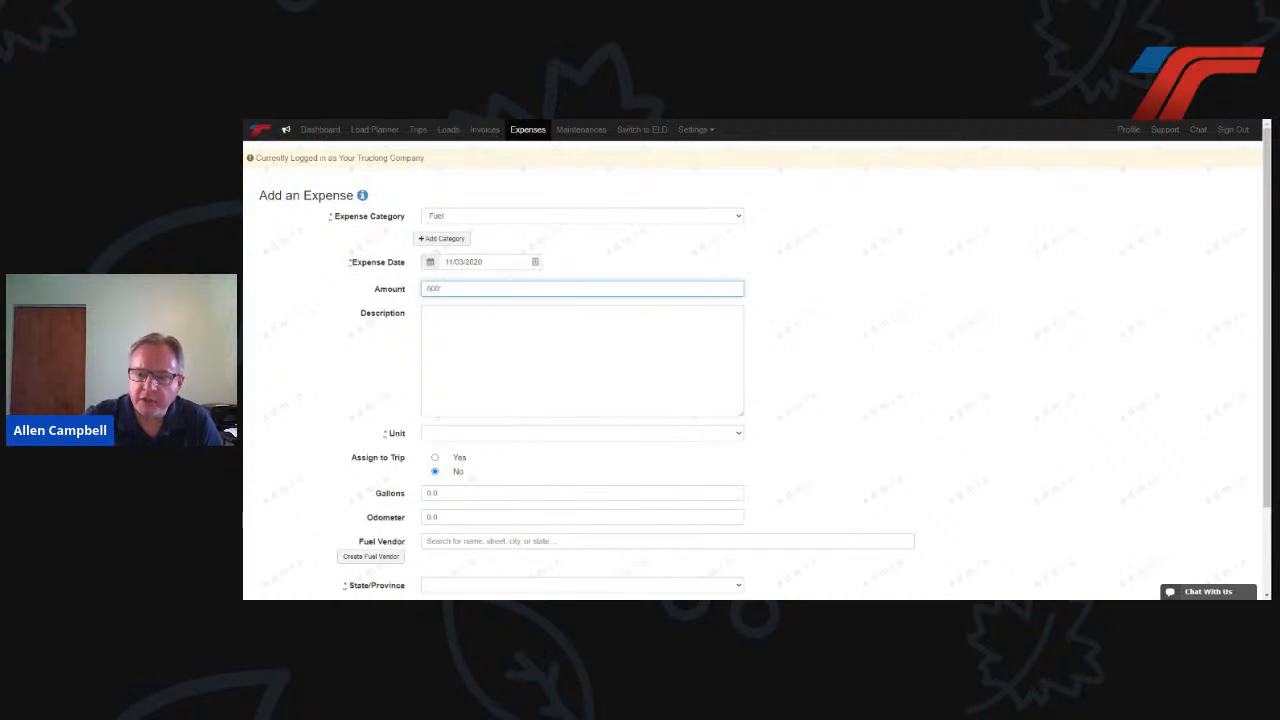
left_click(403, 347)
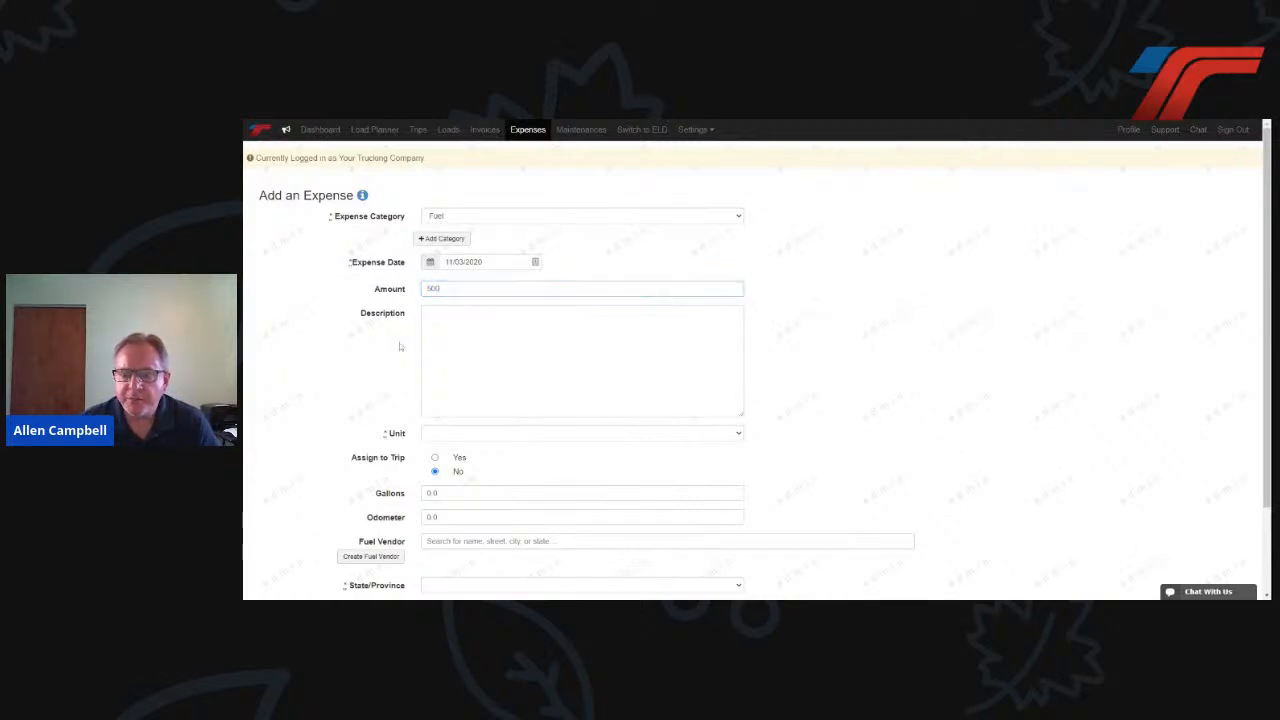
- Set the fuel expense's unit to 2 Mack Truck and assign the expense to Trip #1035
scroll(402, 365, "down", 2)
left_click(428, 385)
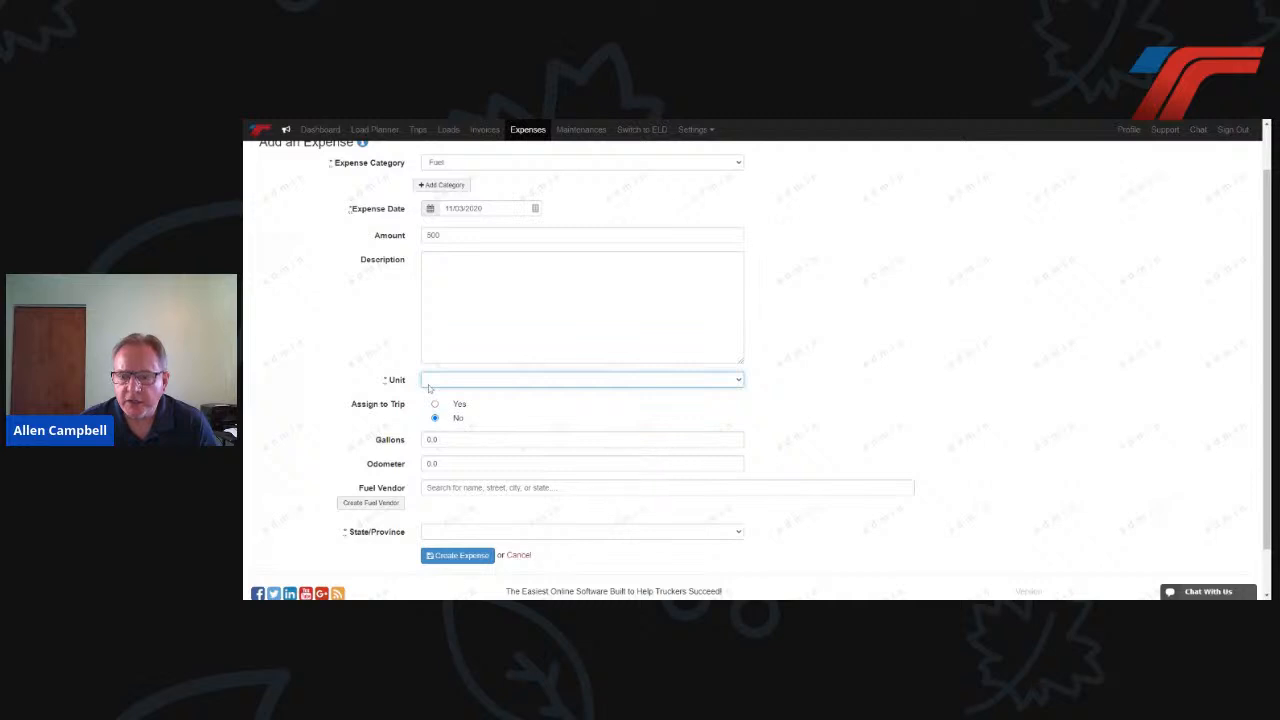
left_click(437, 425)
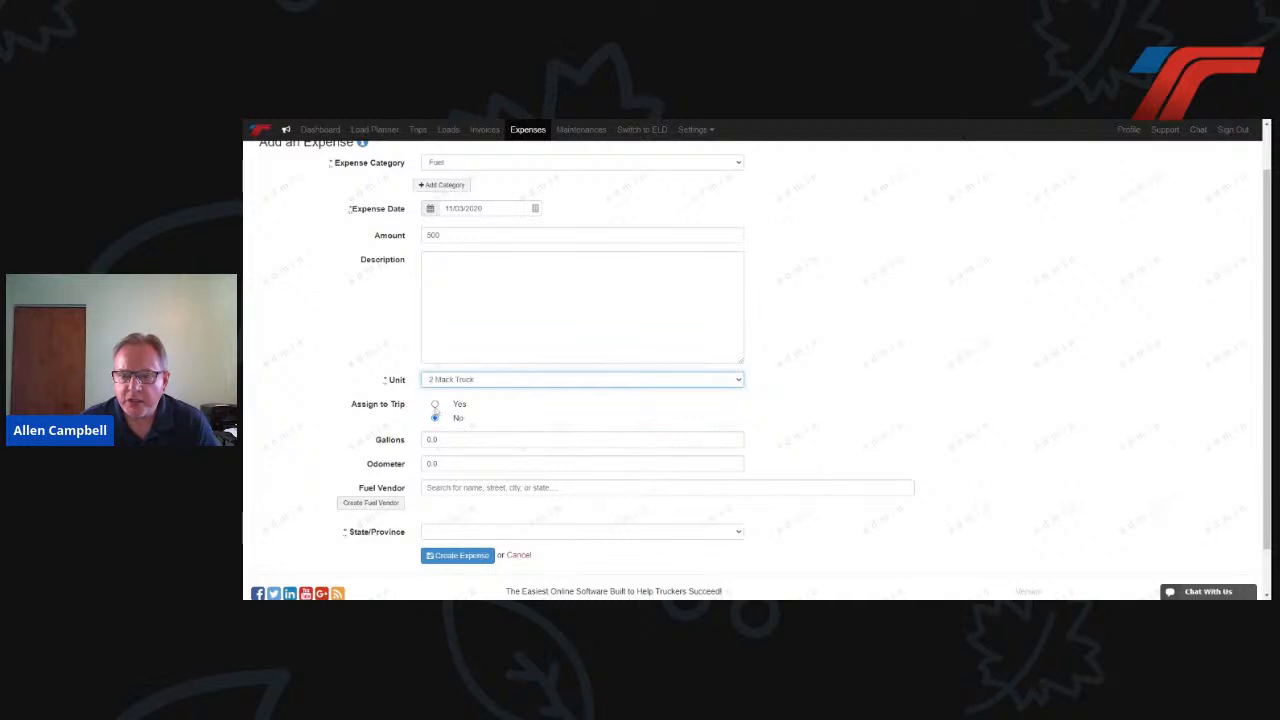
left_click(435, 404)
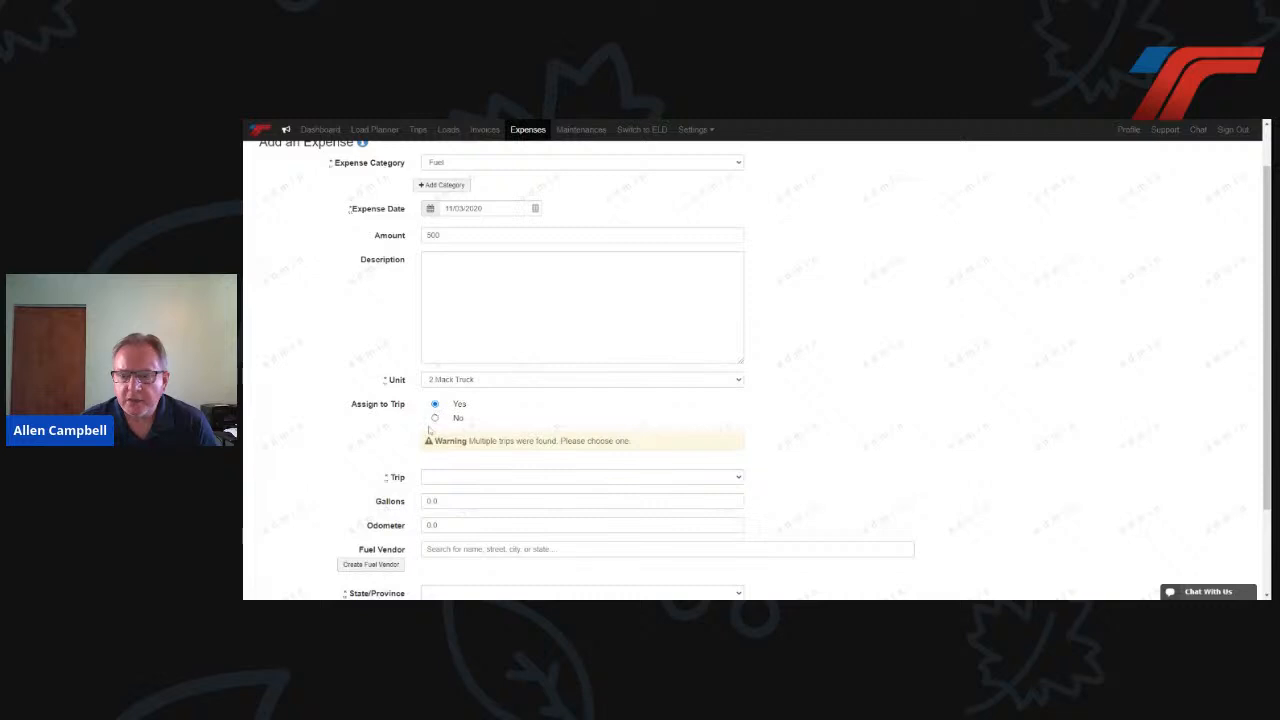
scroll(428, 429, "down", 1)
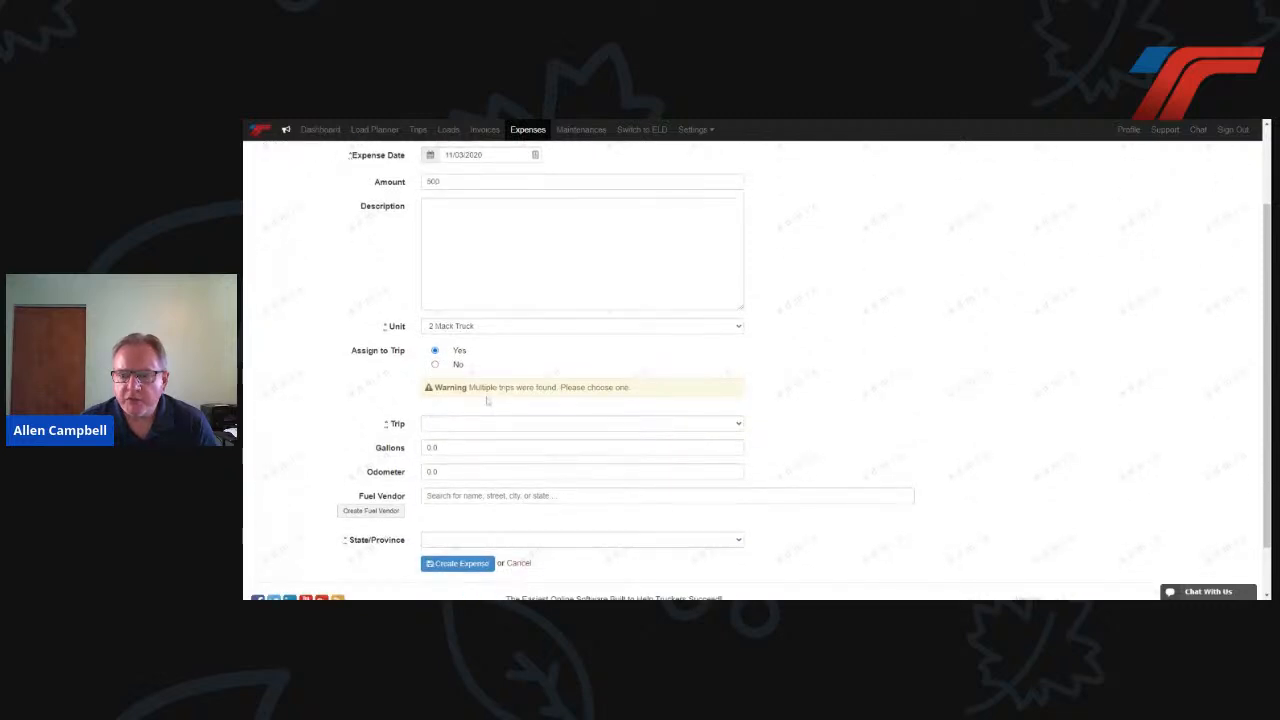
left_click(458, 428)
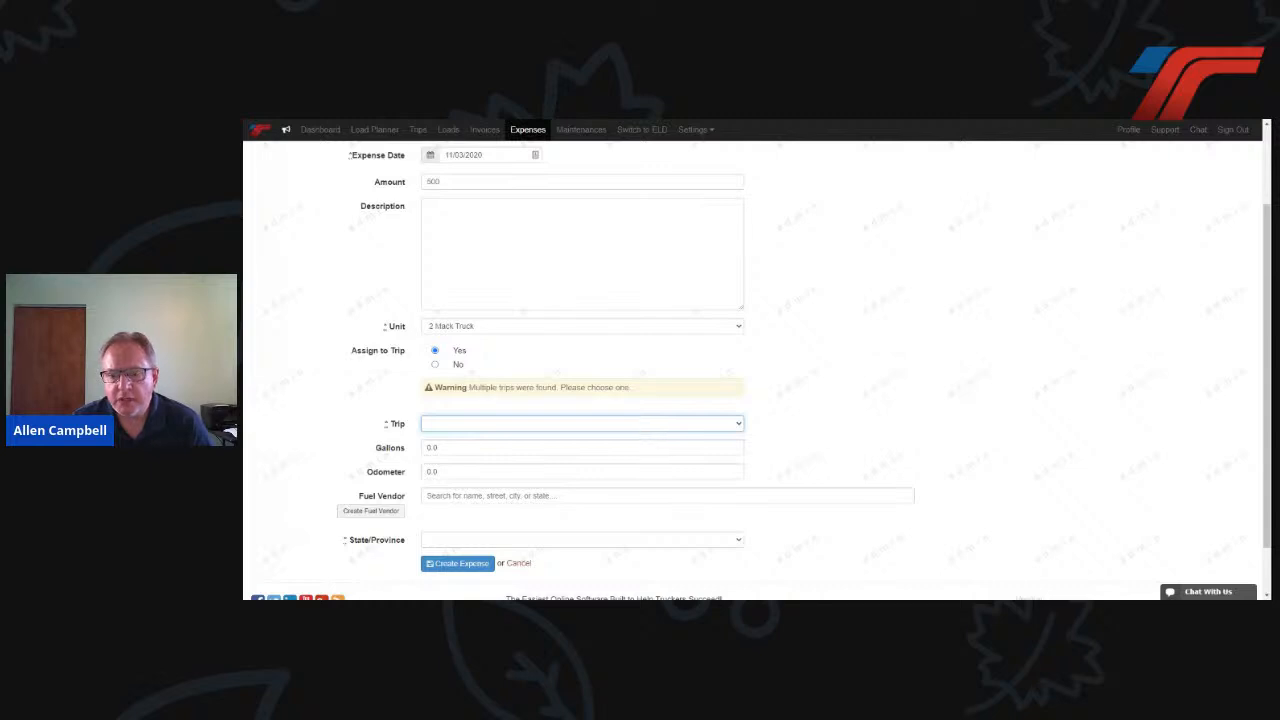
key("Down")
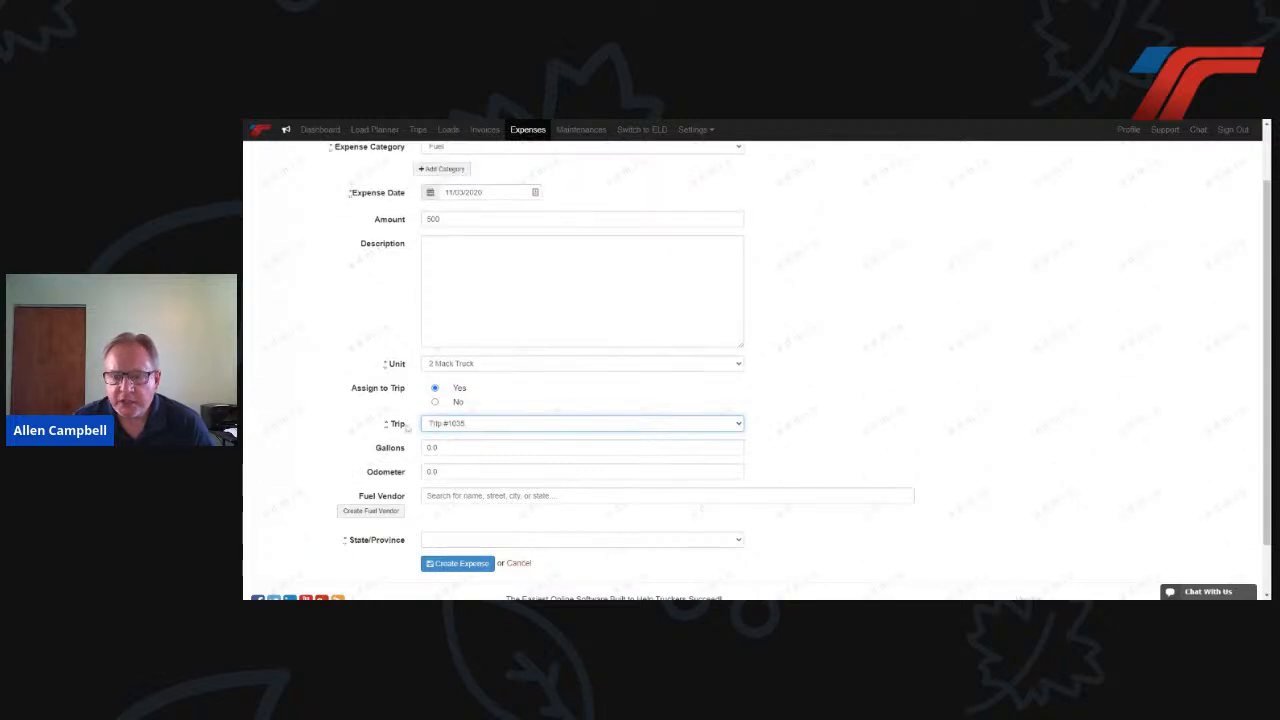
- Record 150 gallons and an odometer reading of 123456 on the fuel expense
scroll(409, 426, "down", 1)
key("Tab")
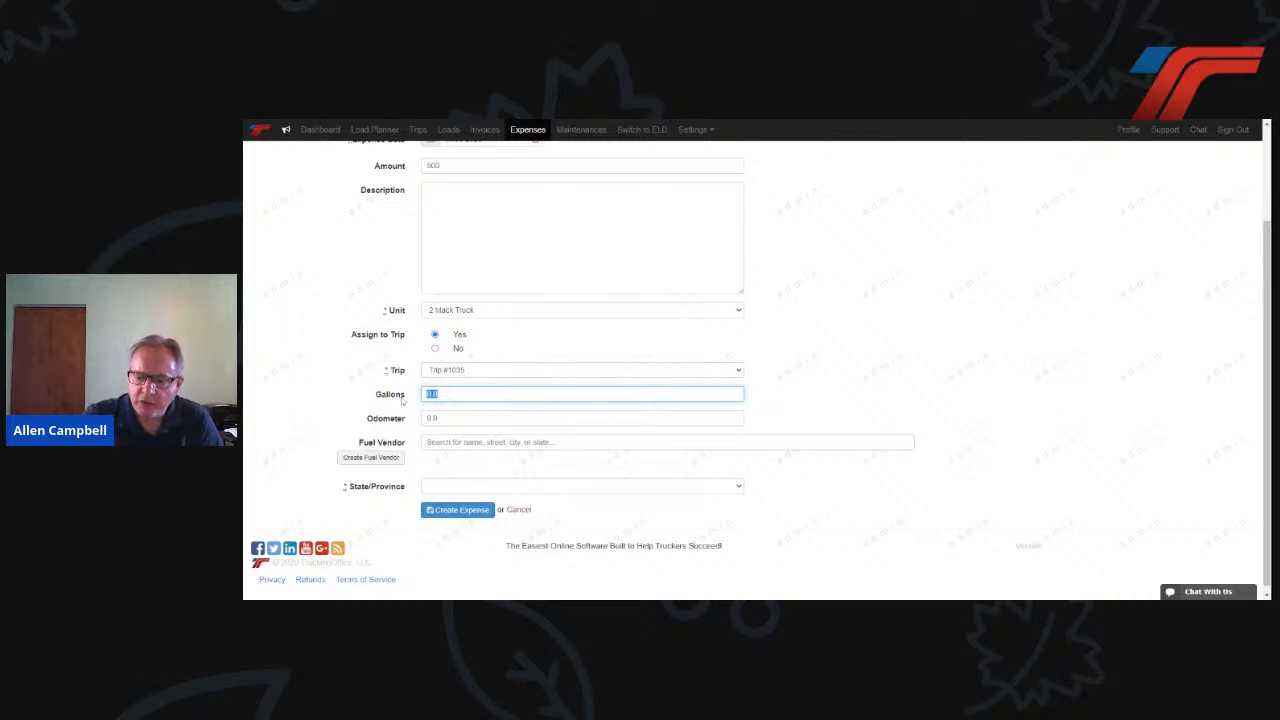
type("6")
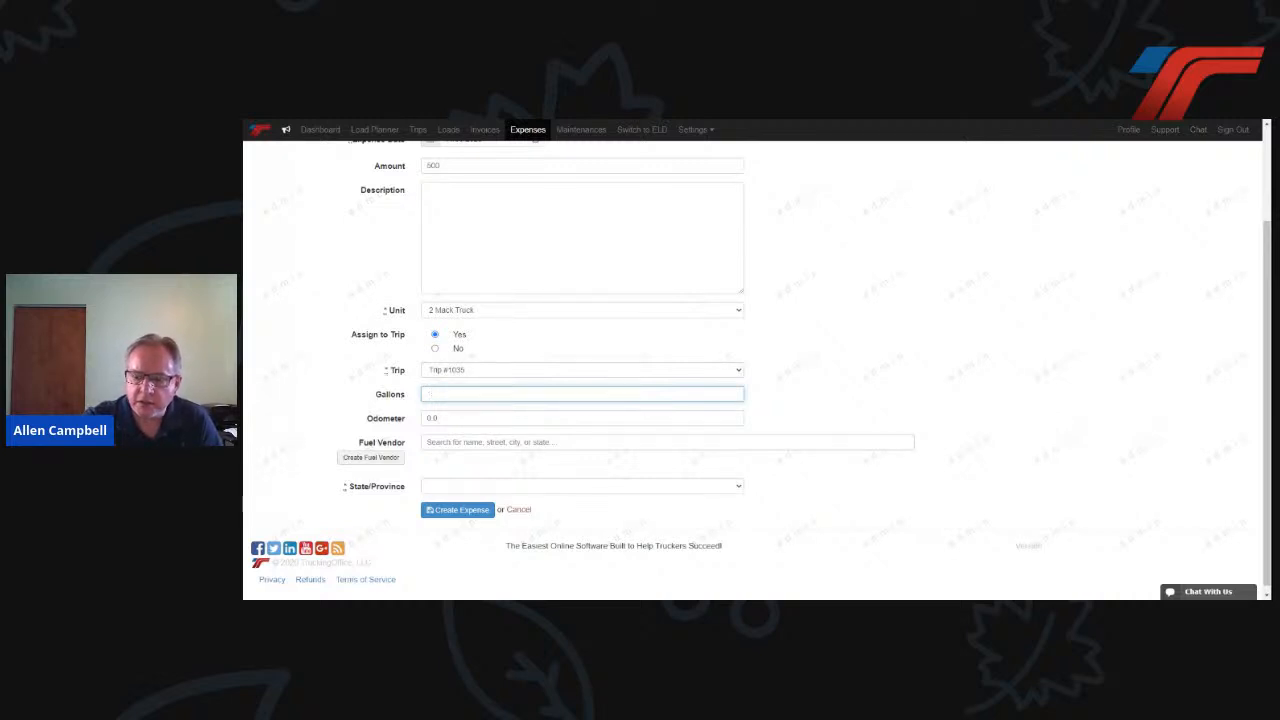
type("00")
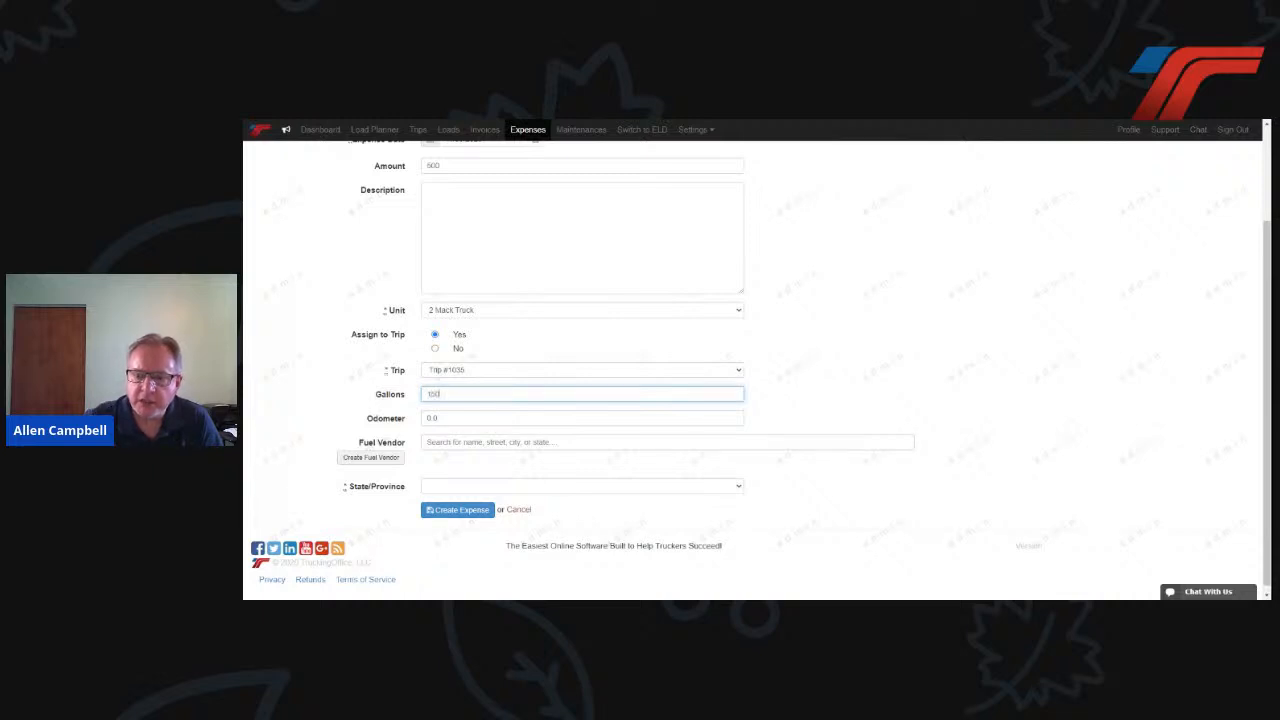
left_click(393, 409)
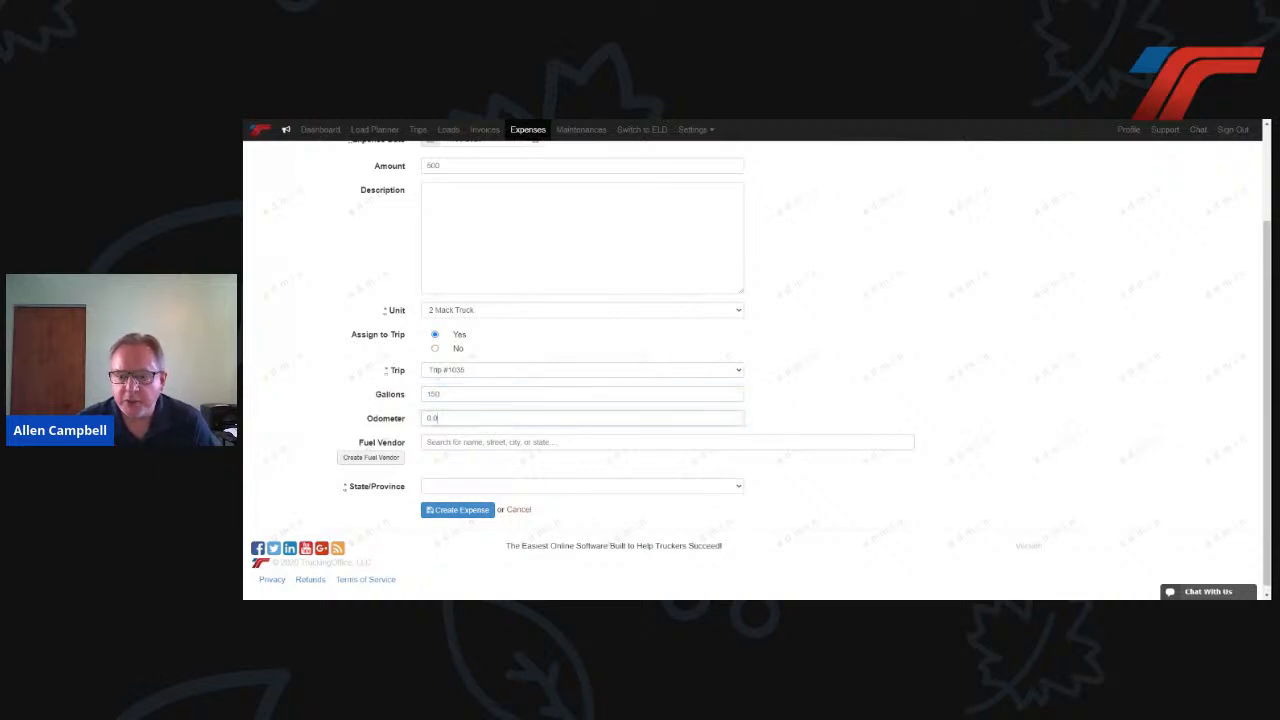
left_click(352, 420)
type("123456")
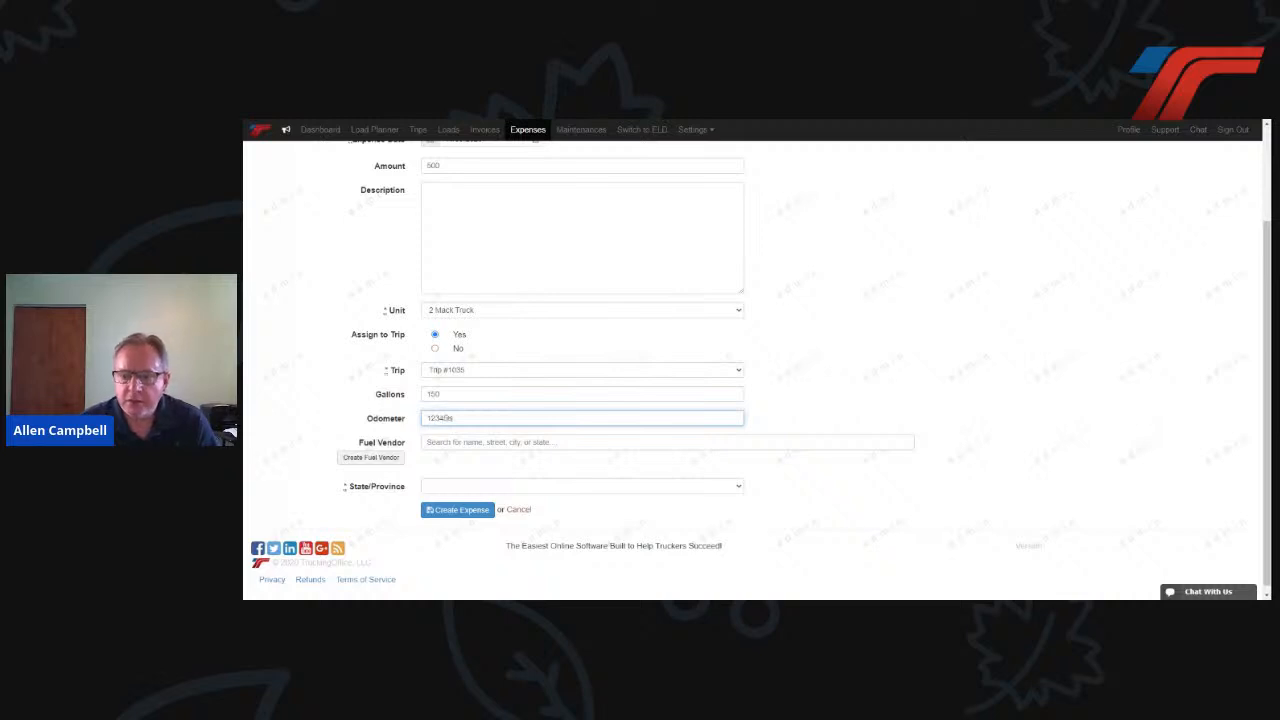
left_click(319, 406)
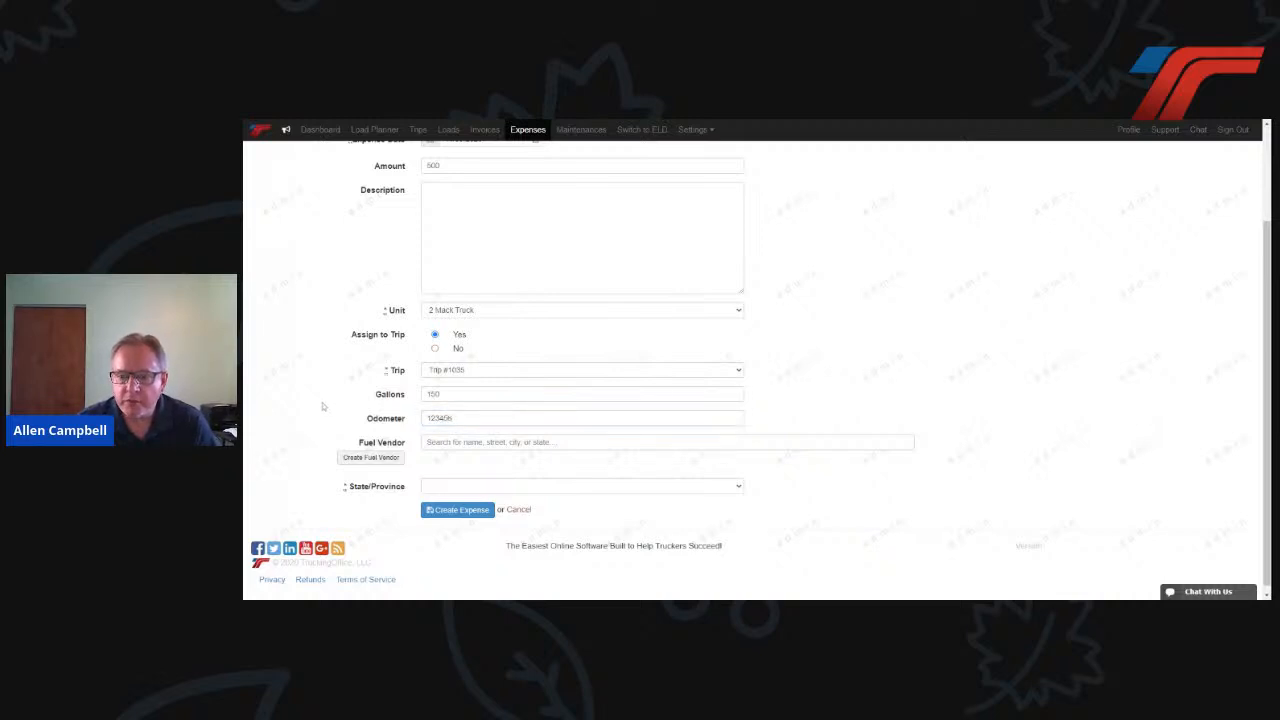
- Set the fuel vendor to Flying J, Toledo, OH and the state to Ohio, and create the expense
left_click(452, 444)
type("flying")
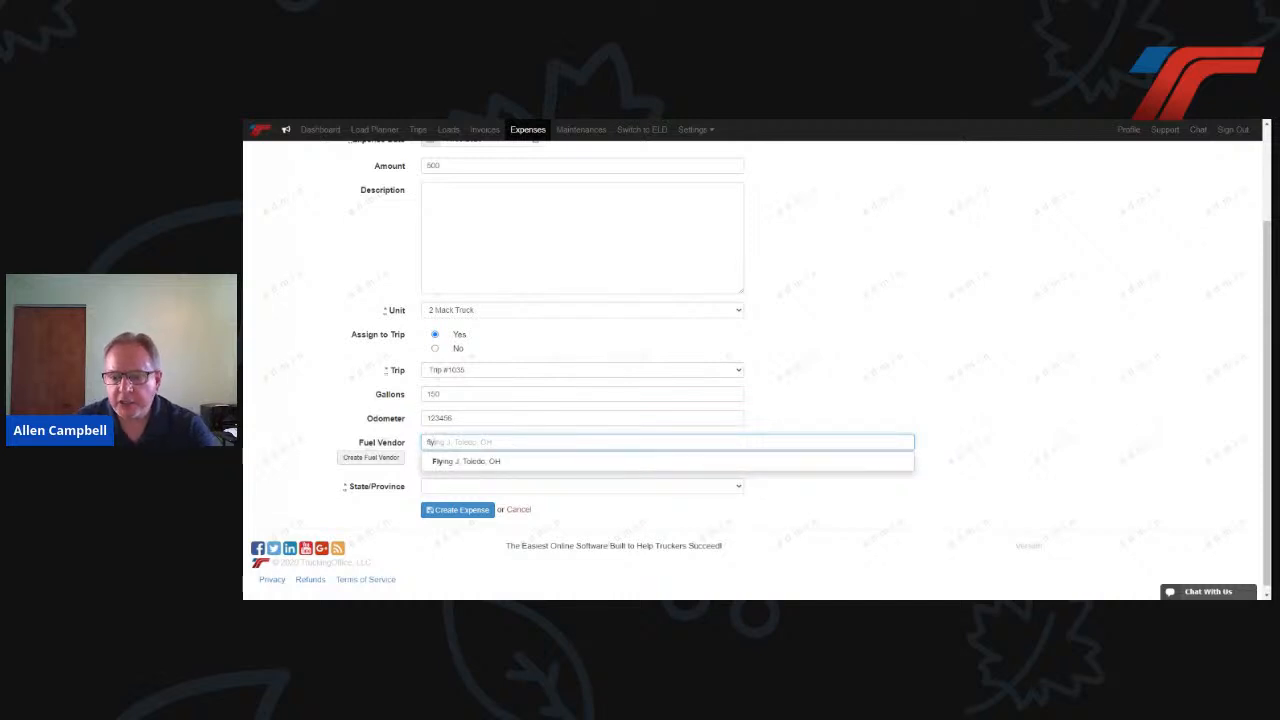
left_click(457, 463)
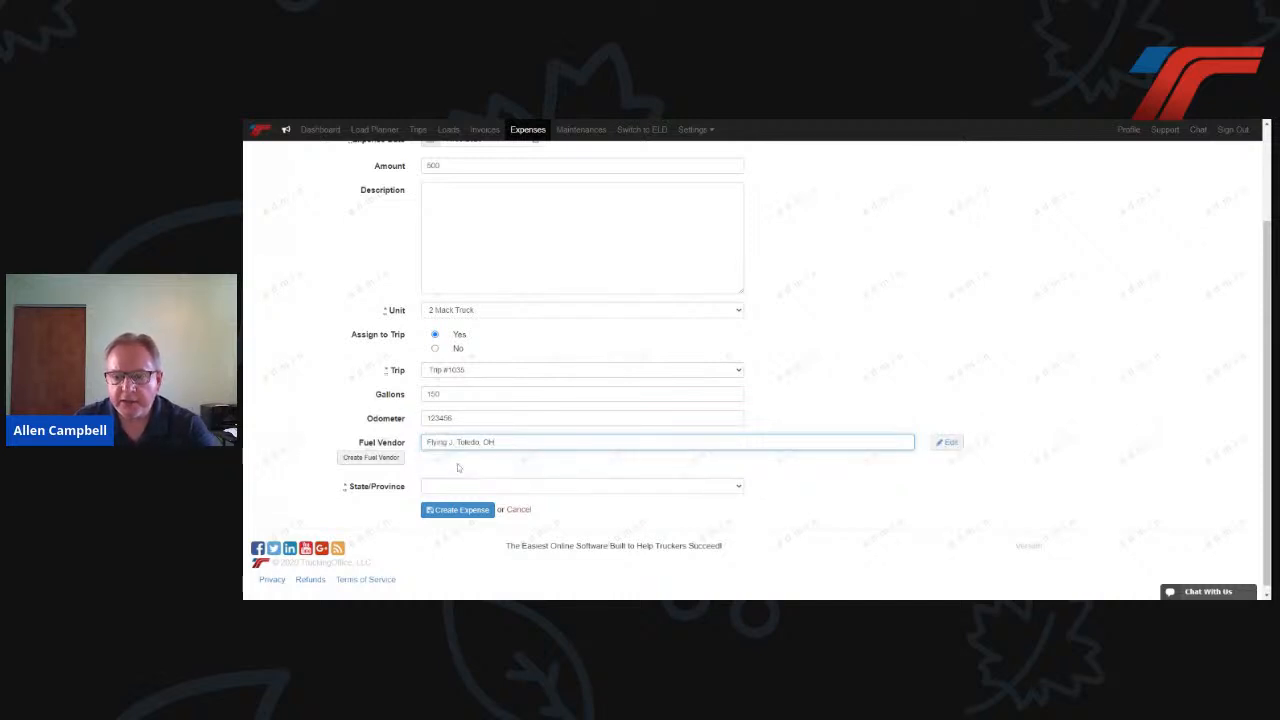
left_click(464, 490)
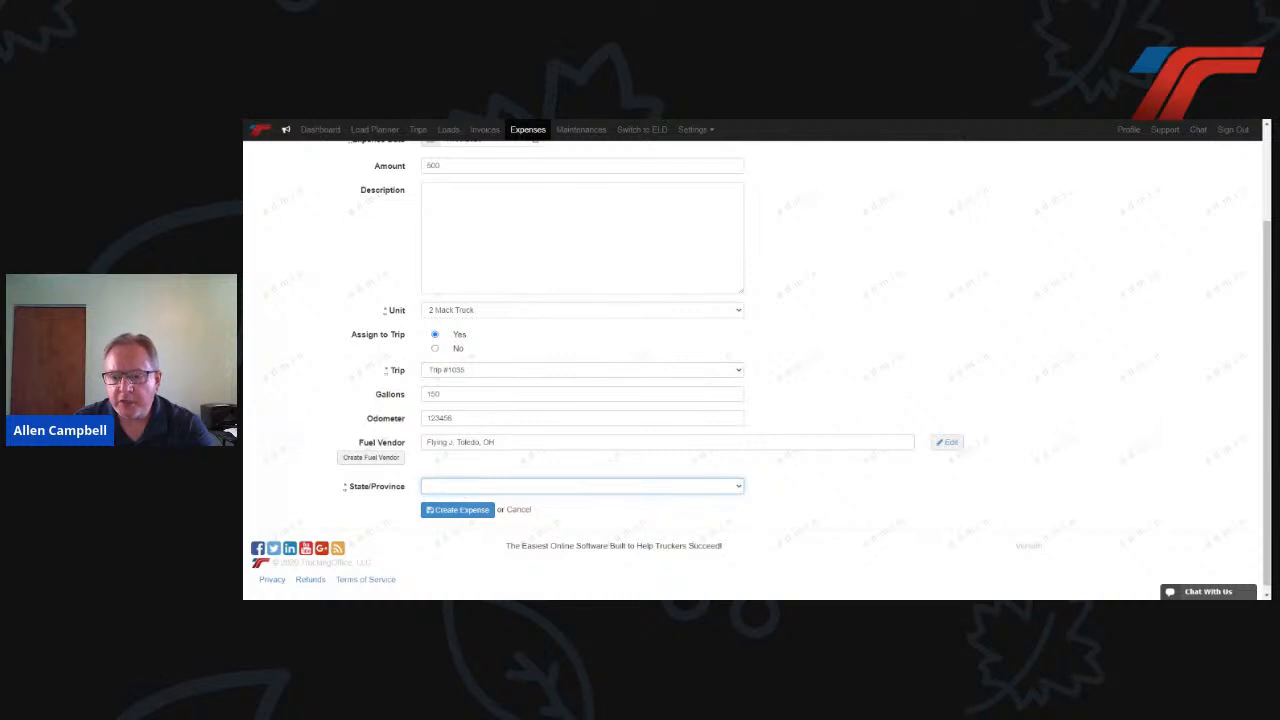
key("o")
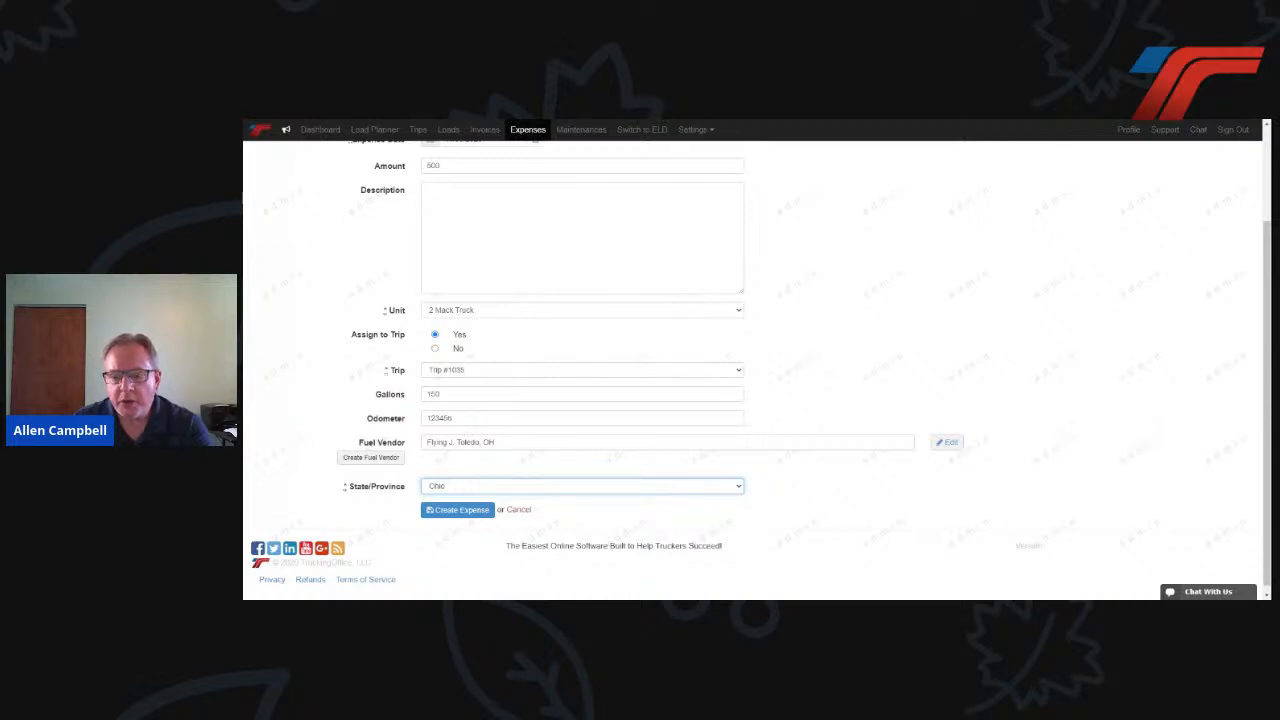
left_click(443, 512)
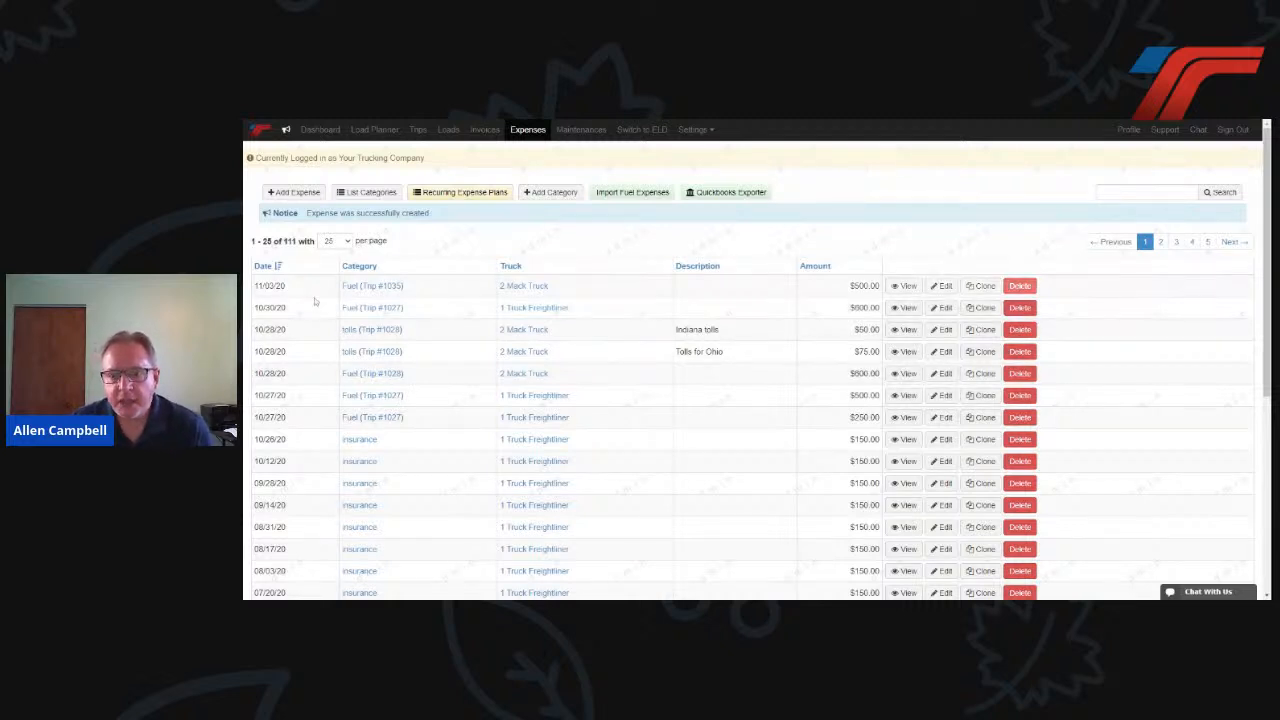
- Open Trip #1035 from its new fuel expense and review the trip's profit/loss, load details, miles by state and truck route
left_click(383, 287)
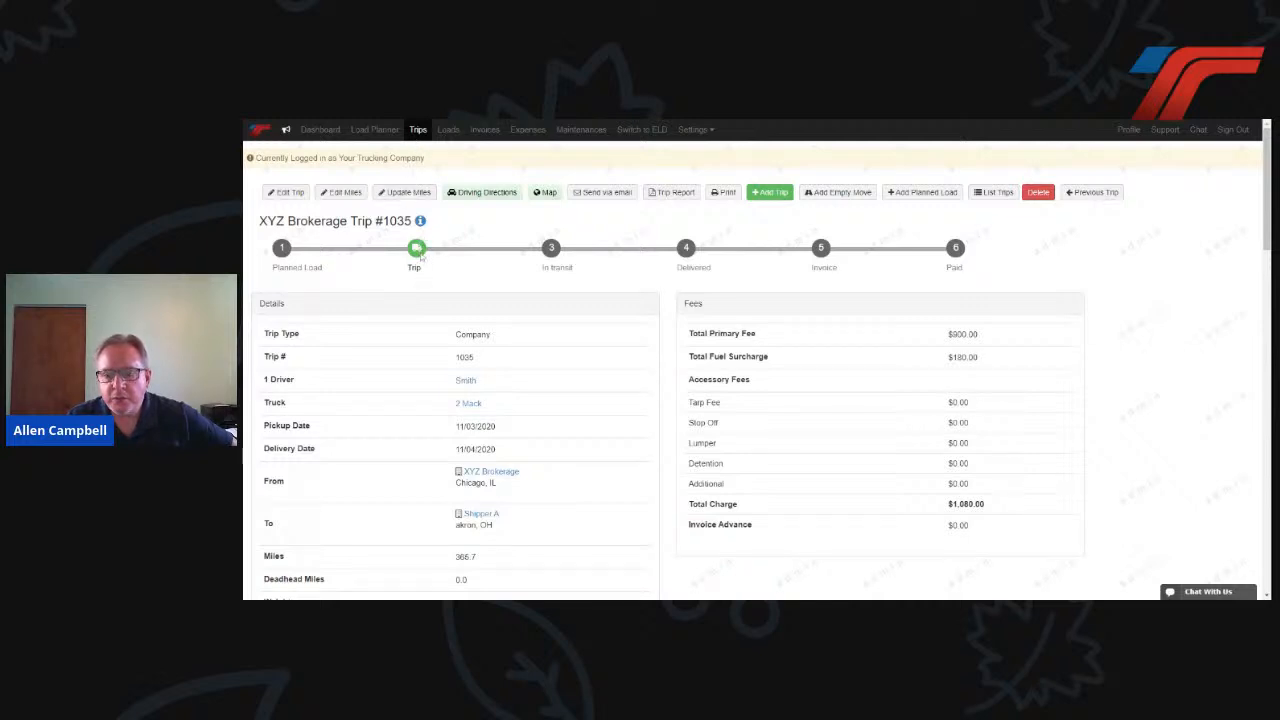
scroll(421, 255, "down", 3)
scroll(421, 256, "down", 6)
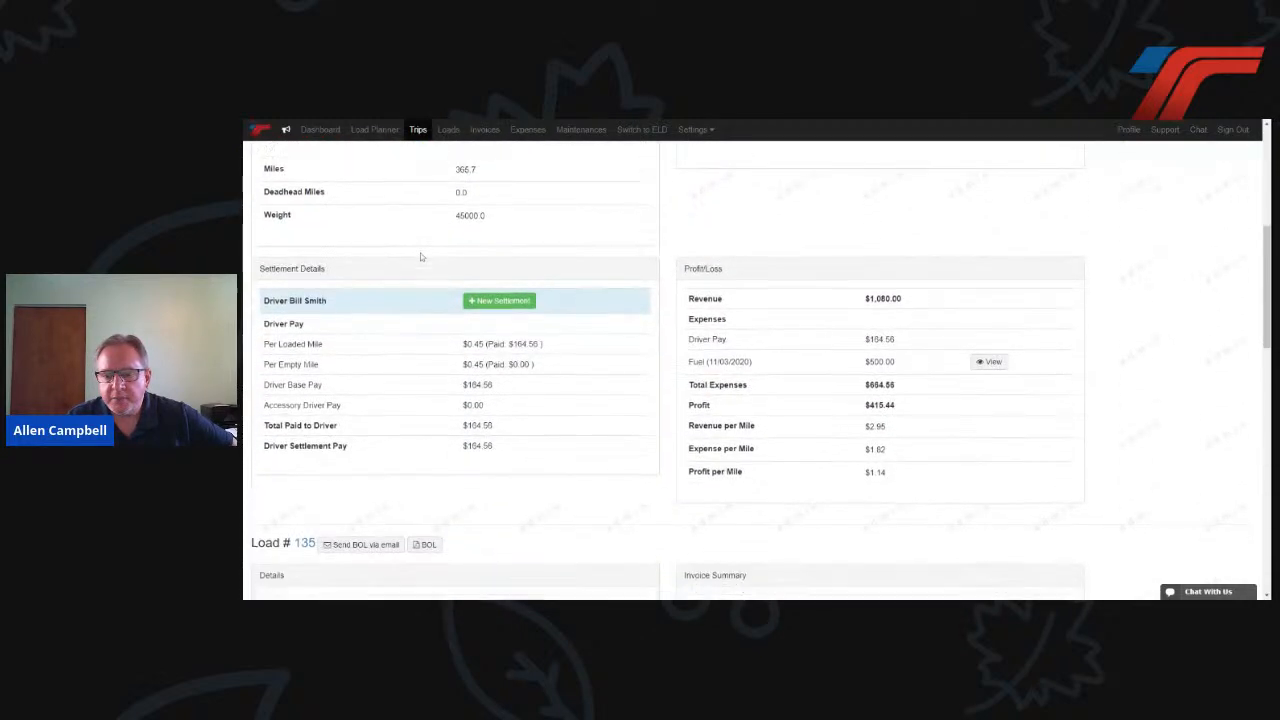
scroll(421, 257, "down", 15)
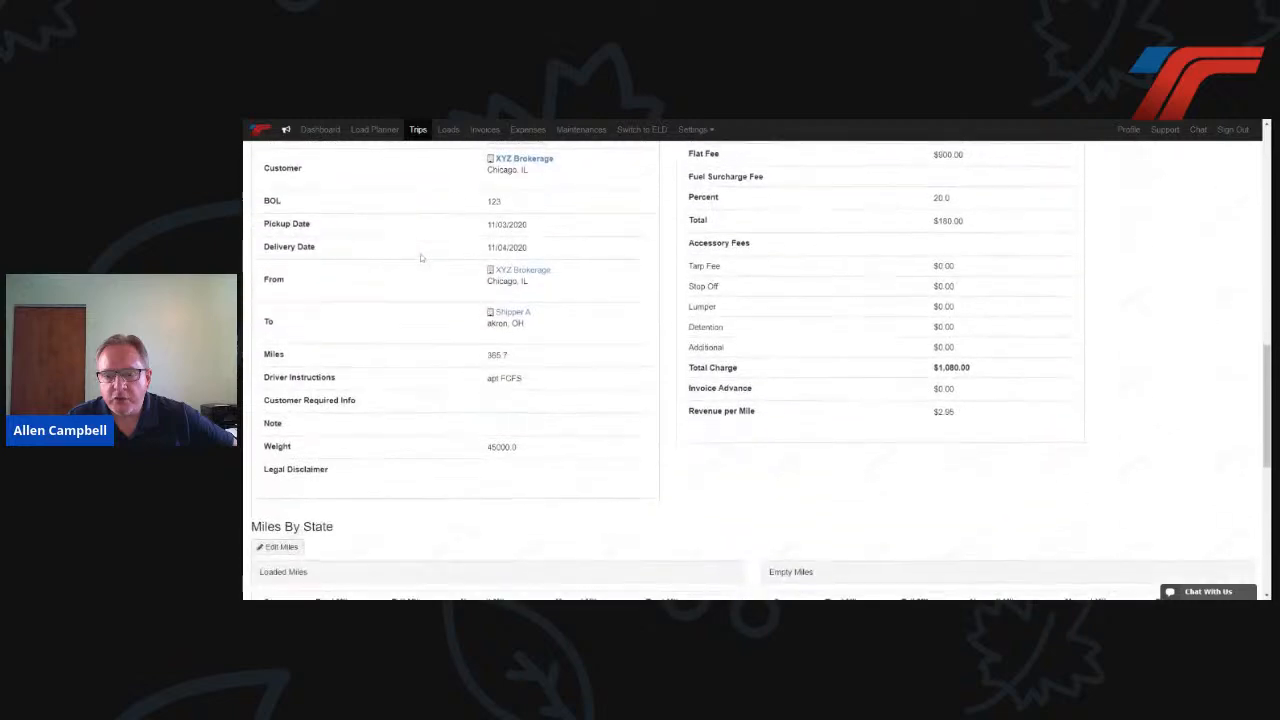
scroll(421, 257, "down", 3)
scroll(421, 257, "up", 8)
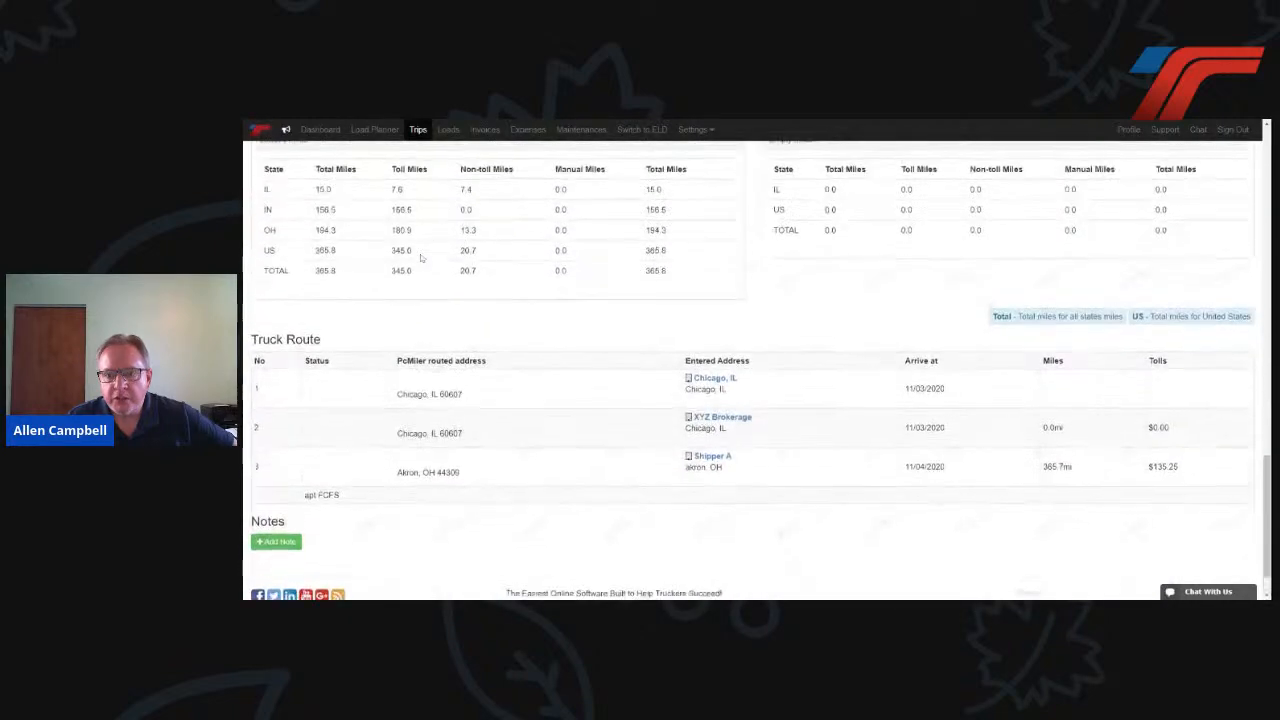
scroll(421, 257, "up", 5)
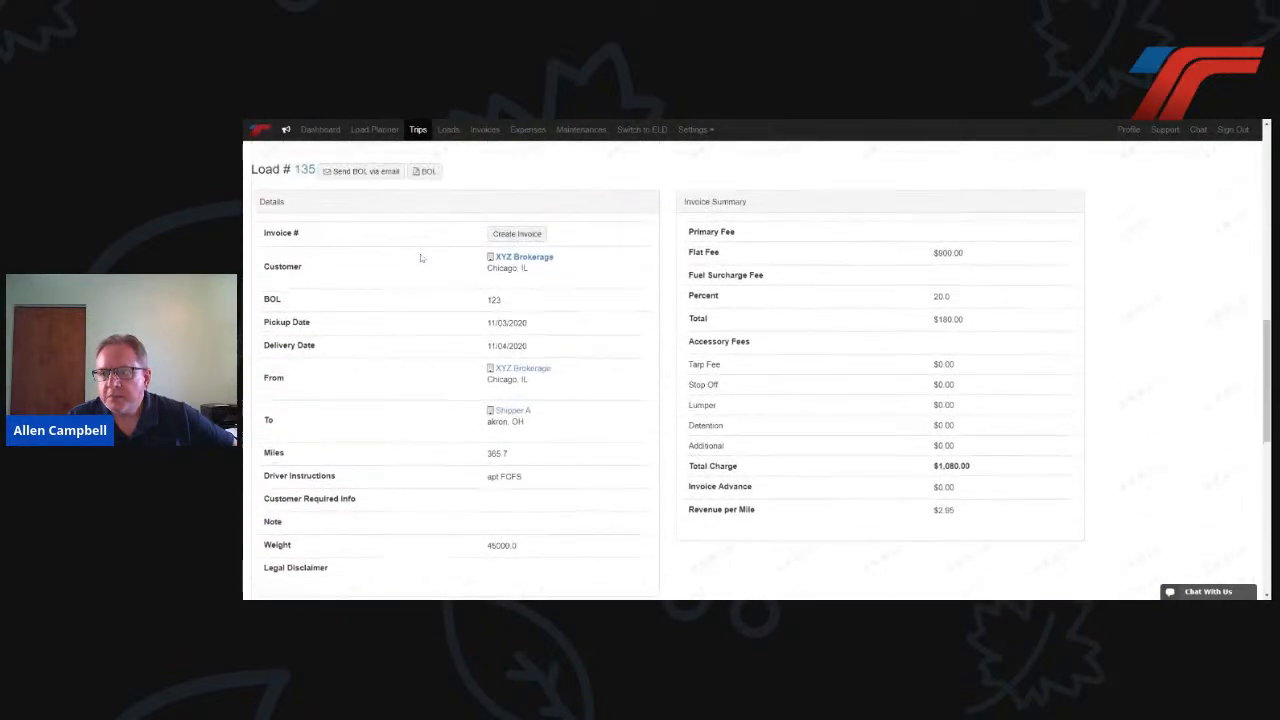
scroll(421, 258, "up", 1)
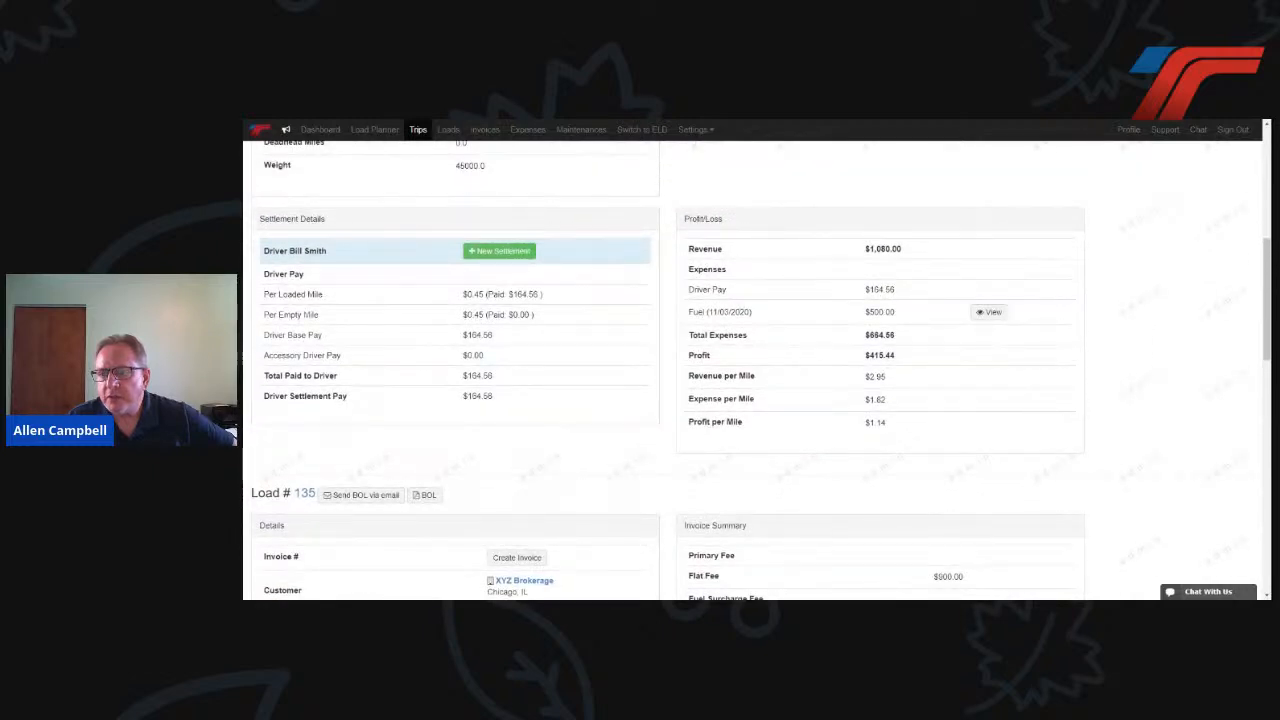
left_click_drag(688, 315, 906, 319)
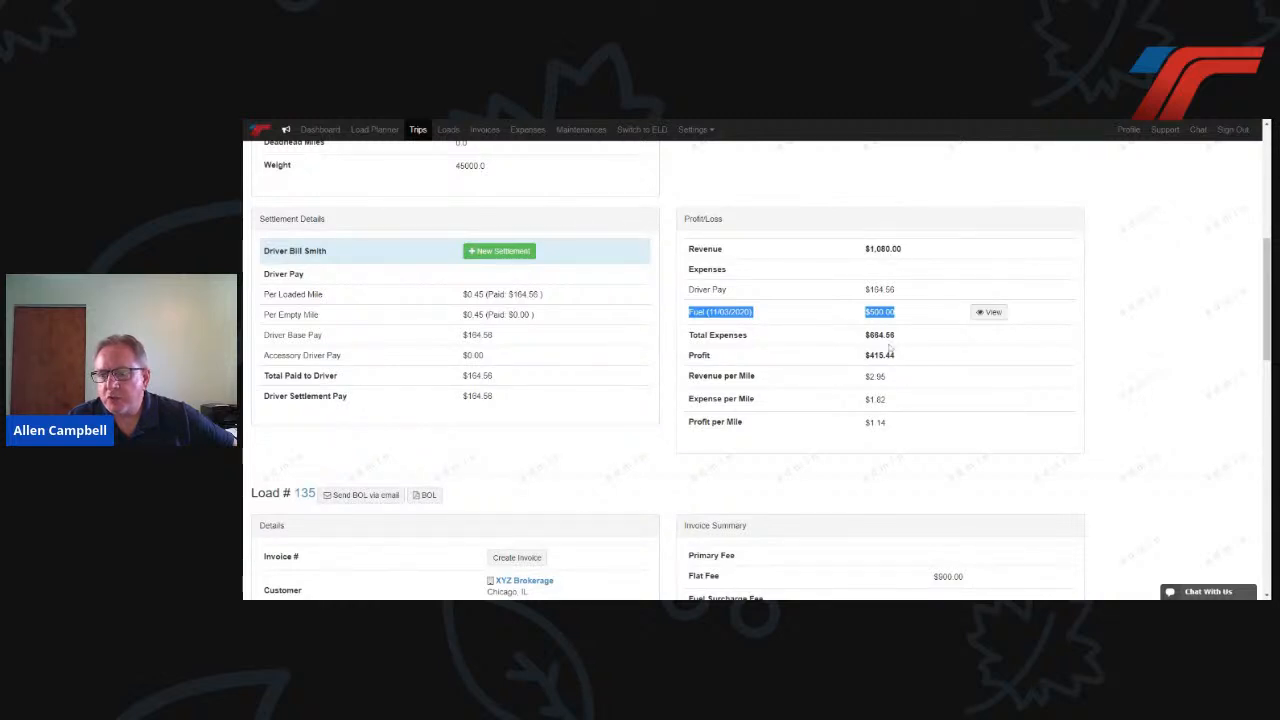
scroll(812, 302, "up", 4)
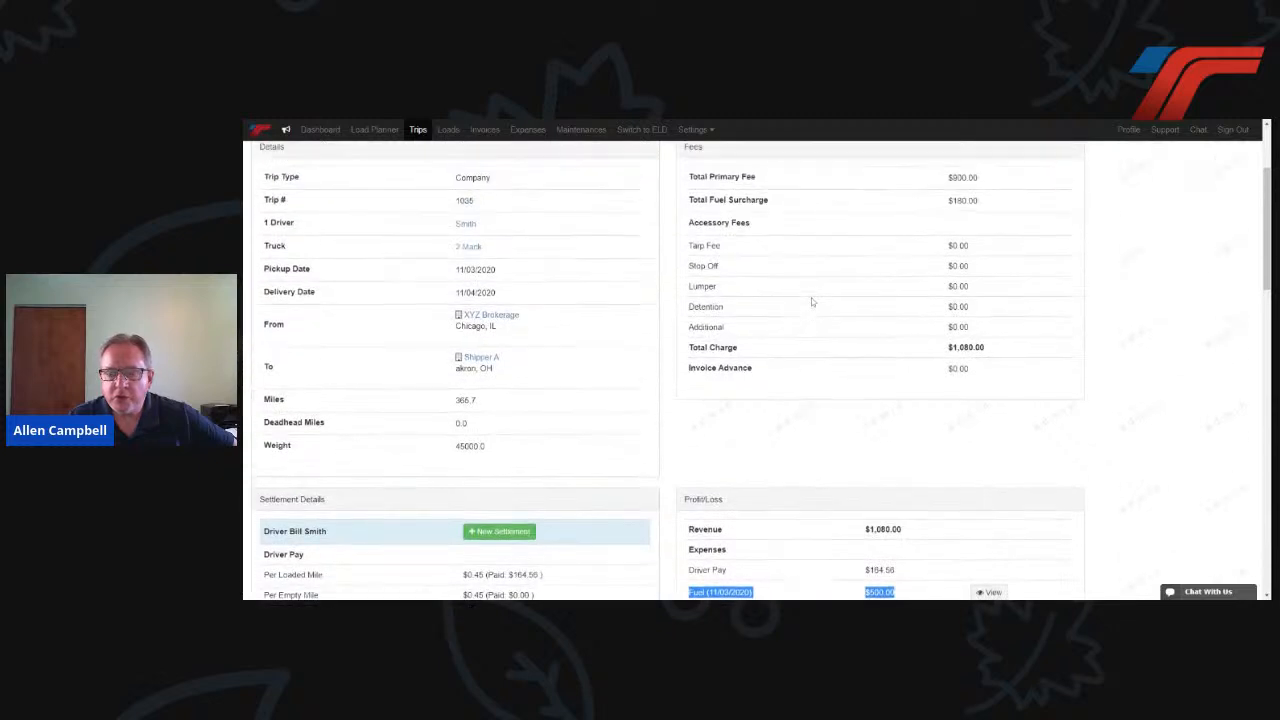
scroll(812, 302, "up", 2)
- Generate the Company Overview report covering January through November 2020
left_click(318, 130)
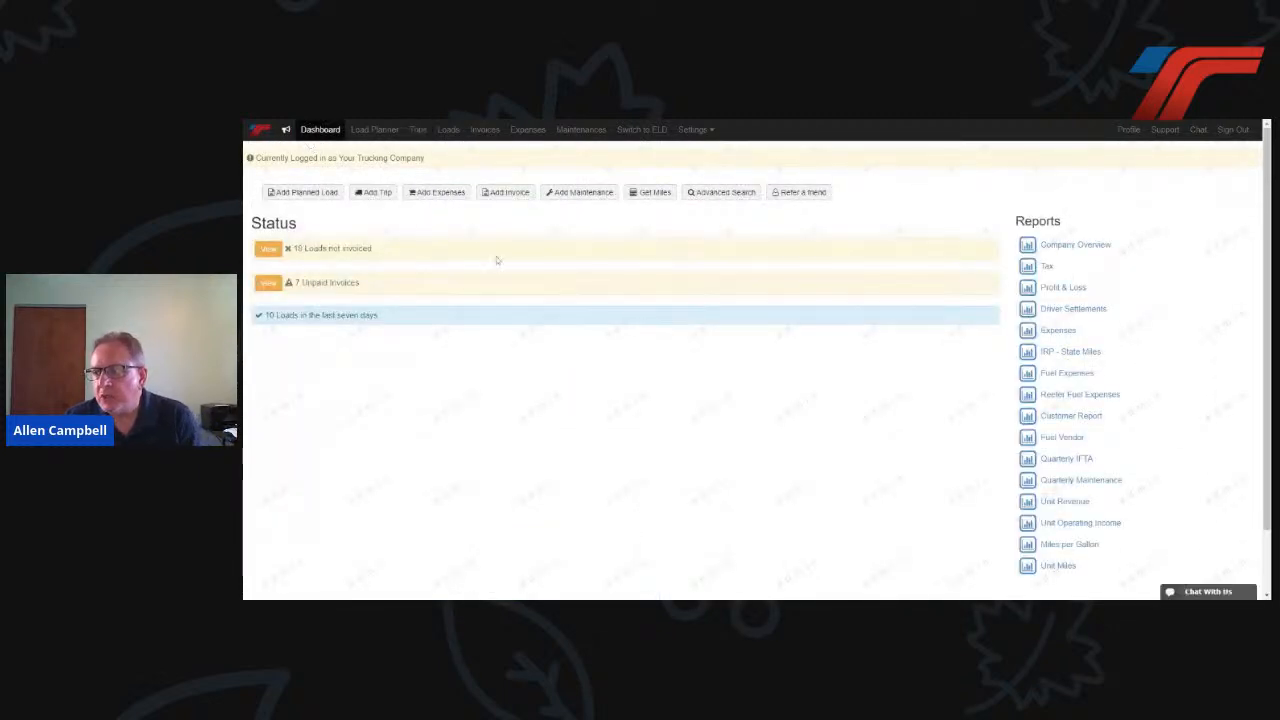
left_click(1048, 246)
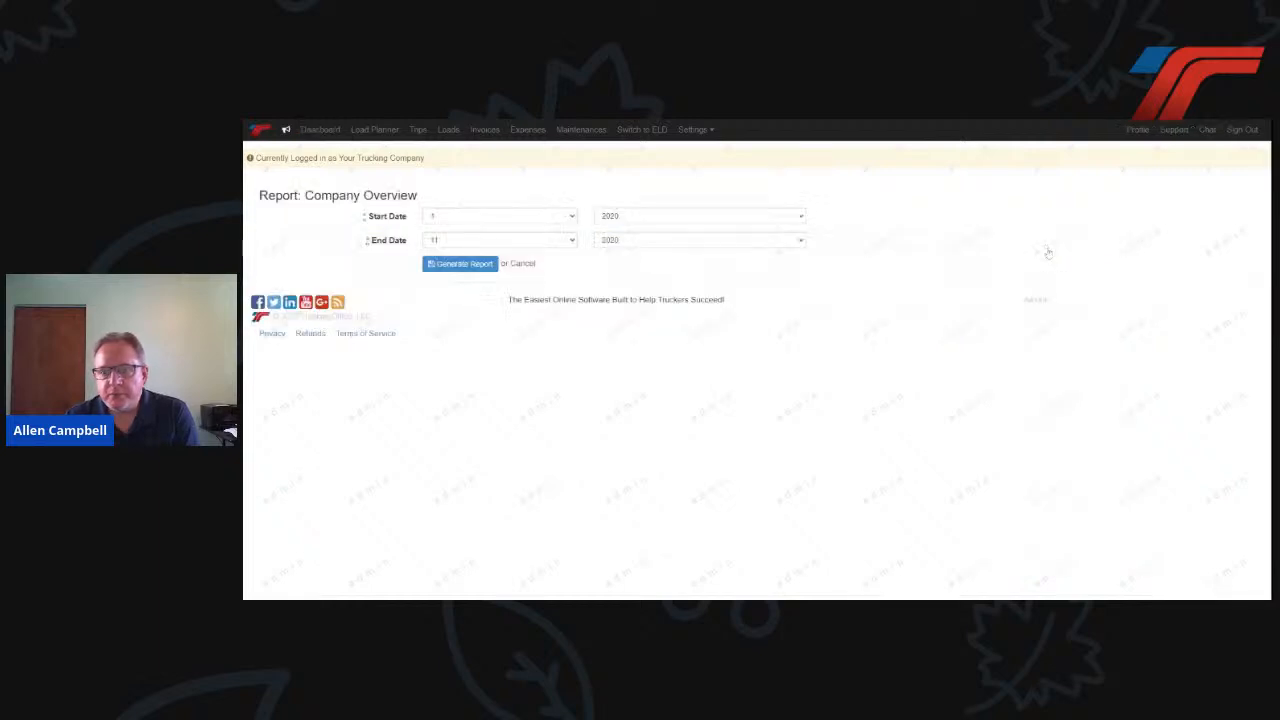
left_click(486, 264)
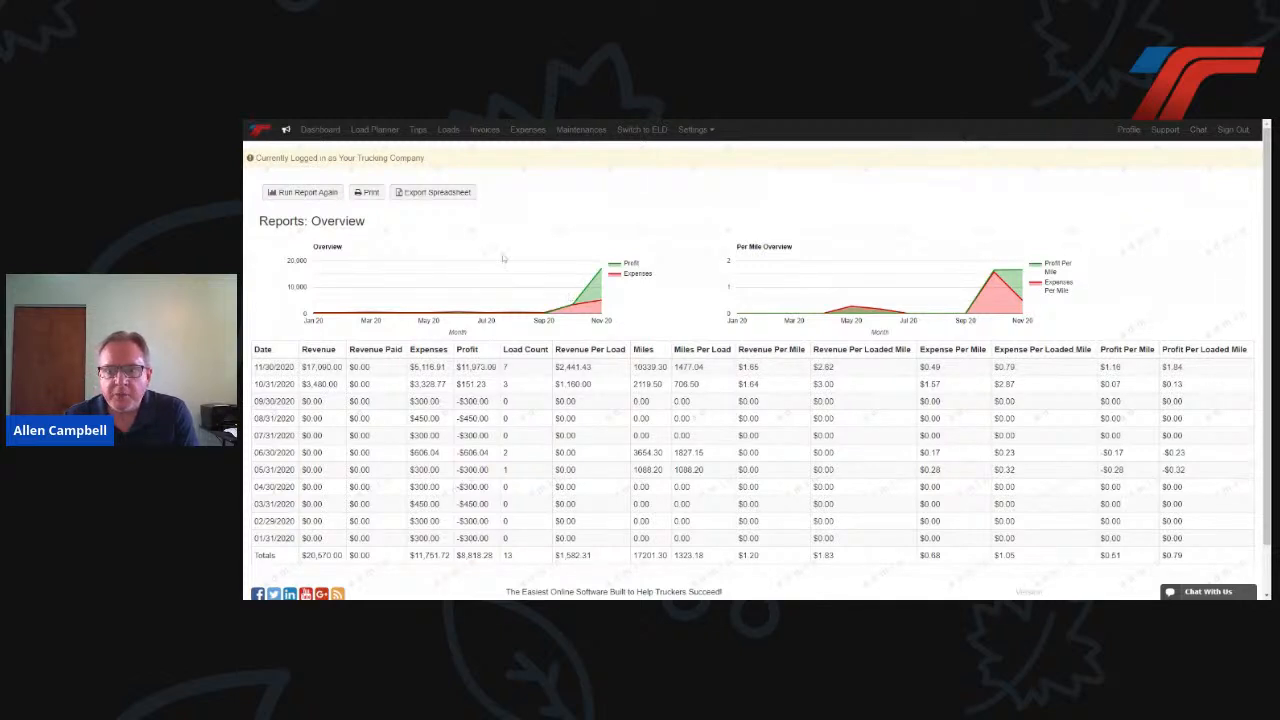
- Generate the Quarterly IFTA report for Q3 July - September 2020 against all trucks
left_click(320, 132)
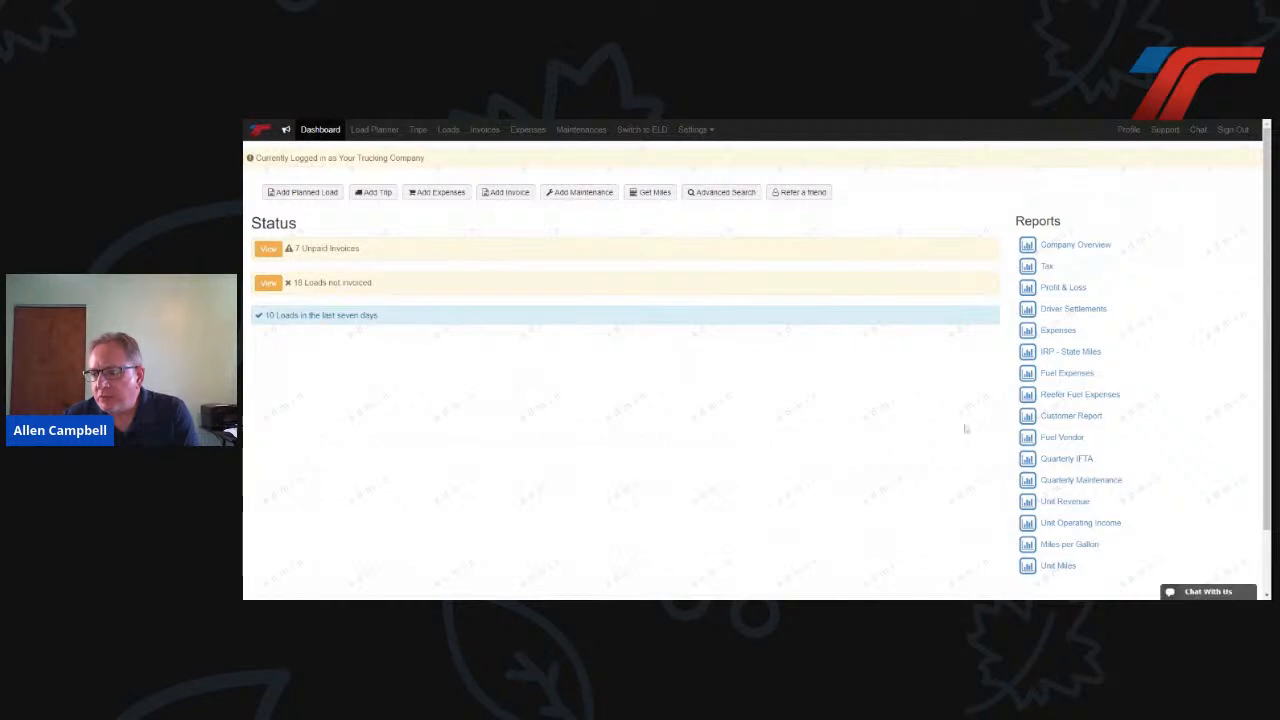
left_click(1062, 460)
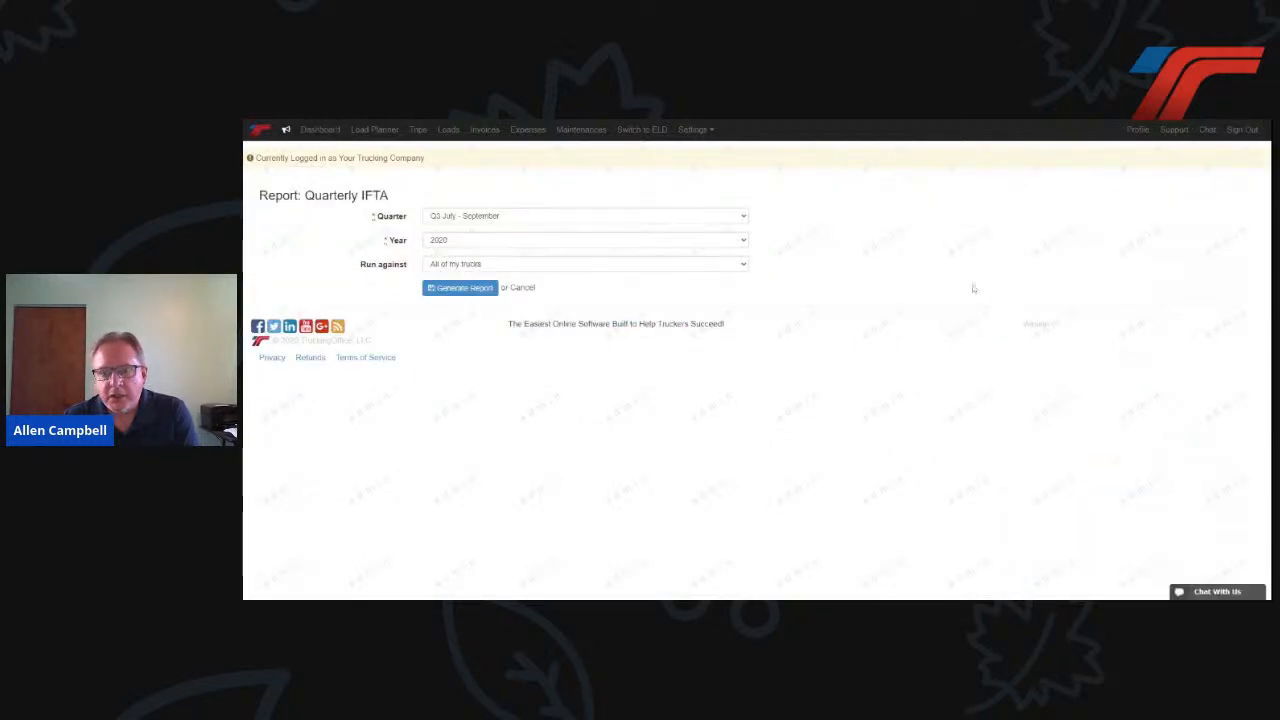
left_click(454, 290)
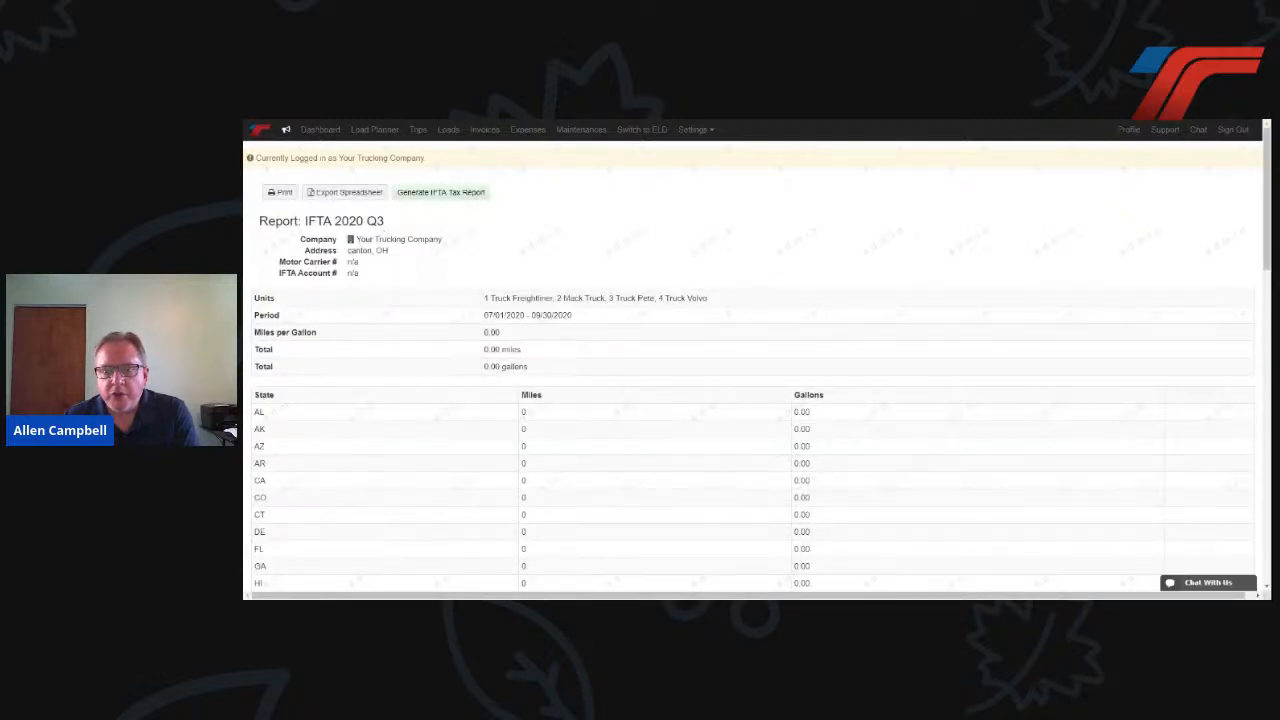
- Run the Quarterly IFTA report again for Q4 2020 against all trucks
left_click(320, 130)
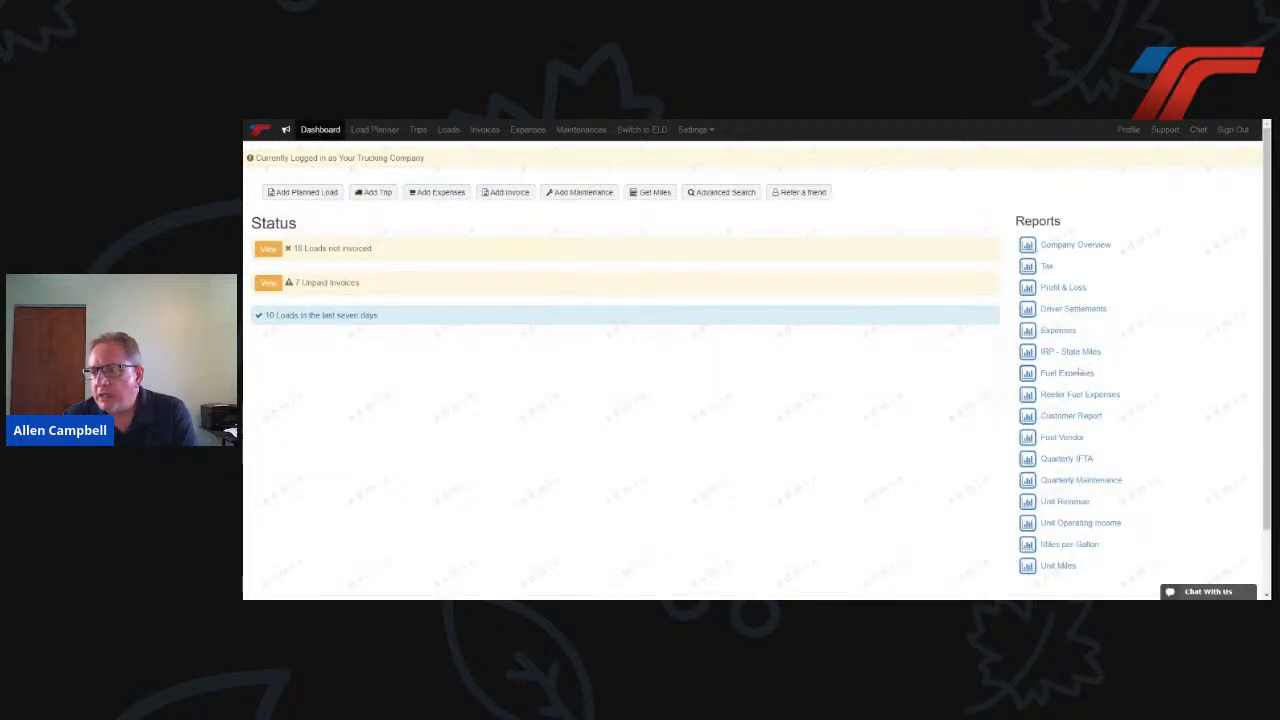
left_click(1062, 458)
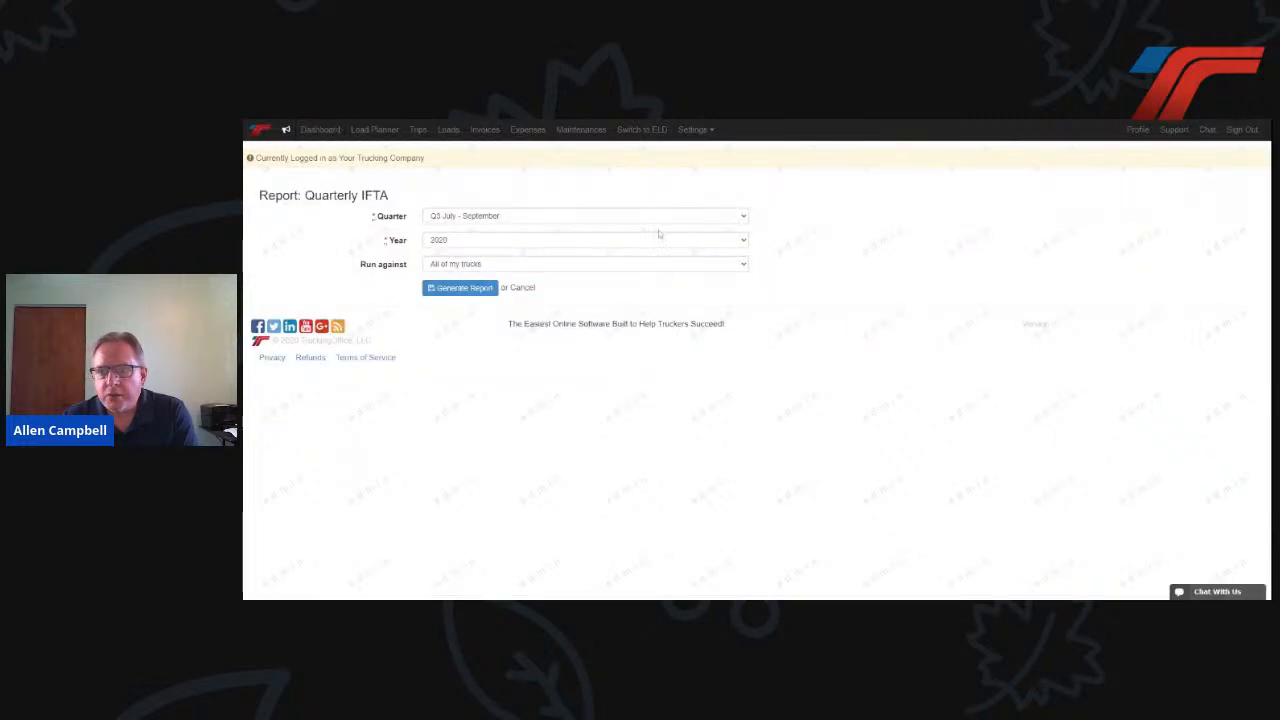
left_click(656, 219)
key("Down")
left_click(462, 290)
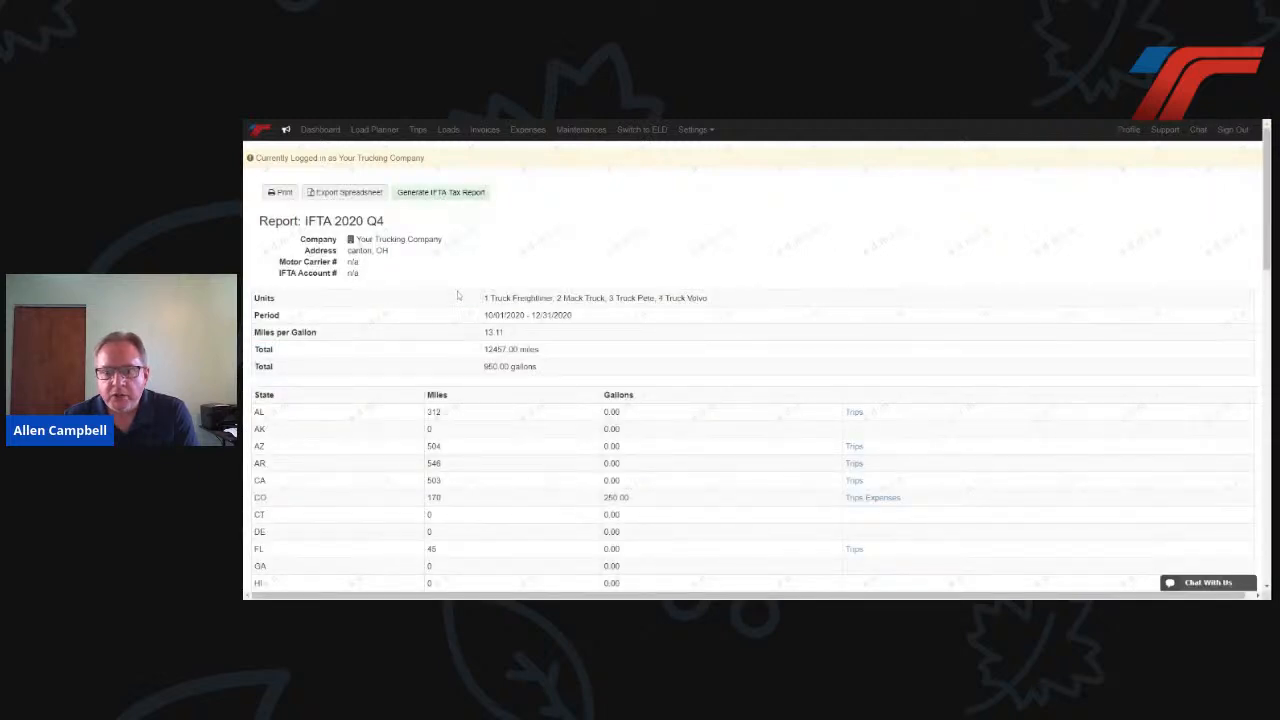
- Examine the Q4 IFTA report's miles per gallon, totals, and miles and gallons for each state
scroll(484, 305, "down", 1)
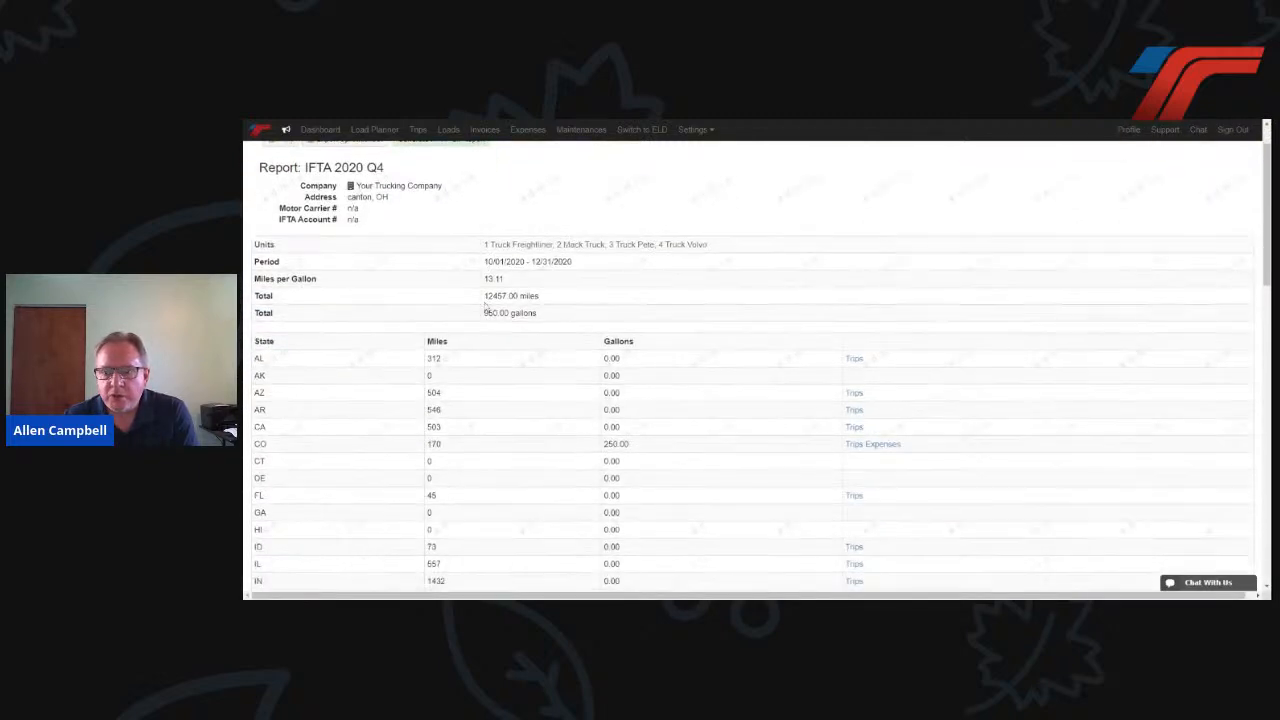
scroll(486, 325, "down", 2)
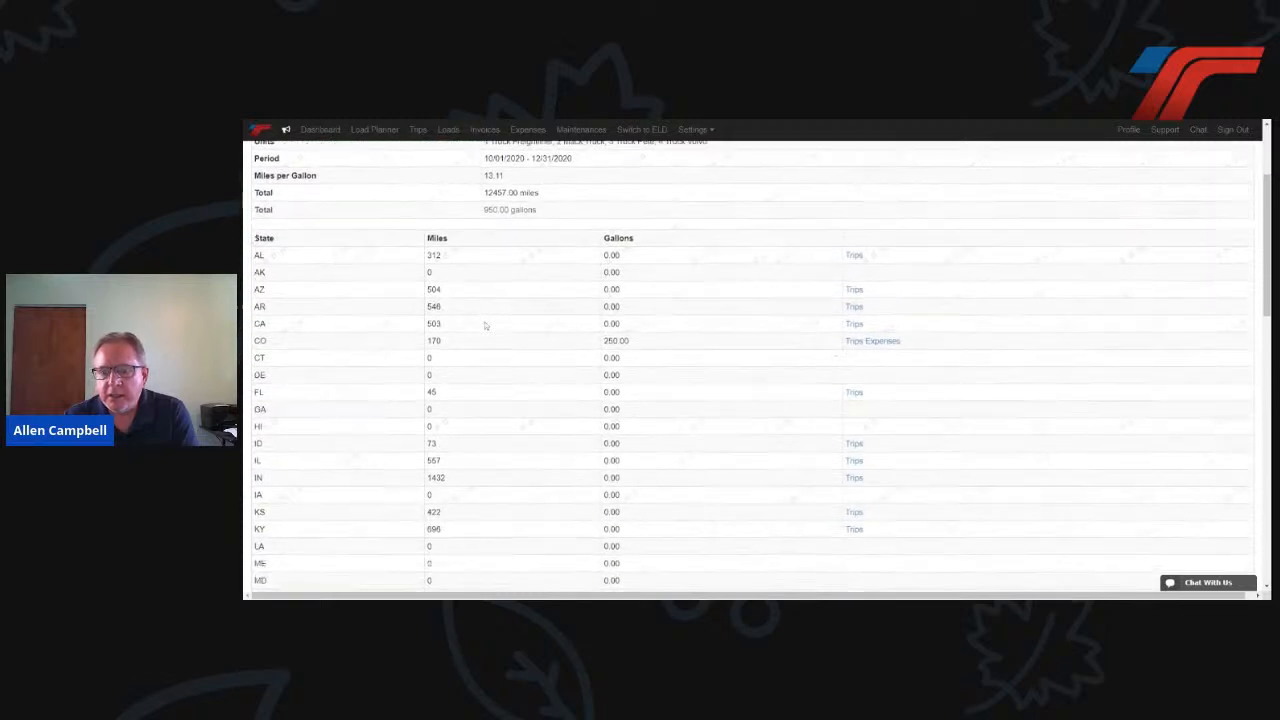
scroll(486, 325, "down", 1)
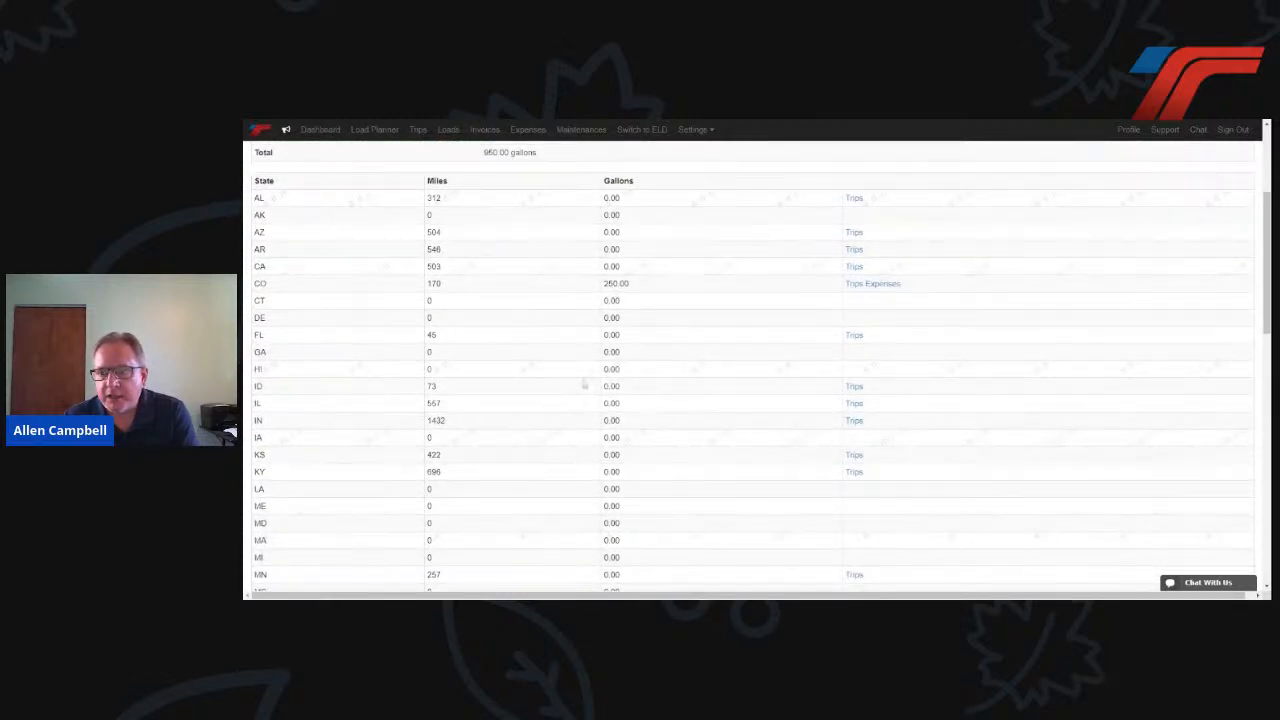
scroll(621, 369, "down", 4)
scroll(621, 369, "down", 3)
scroll(621, 369, "down", 4)
scroll(621, 369, "down", 4)
scroll(621, 369, "up", 8)
scroll(621, 369, "up", 10)
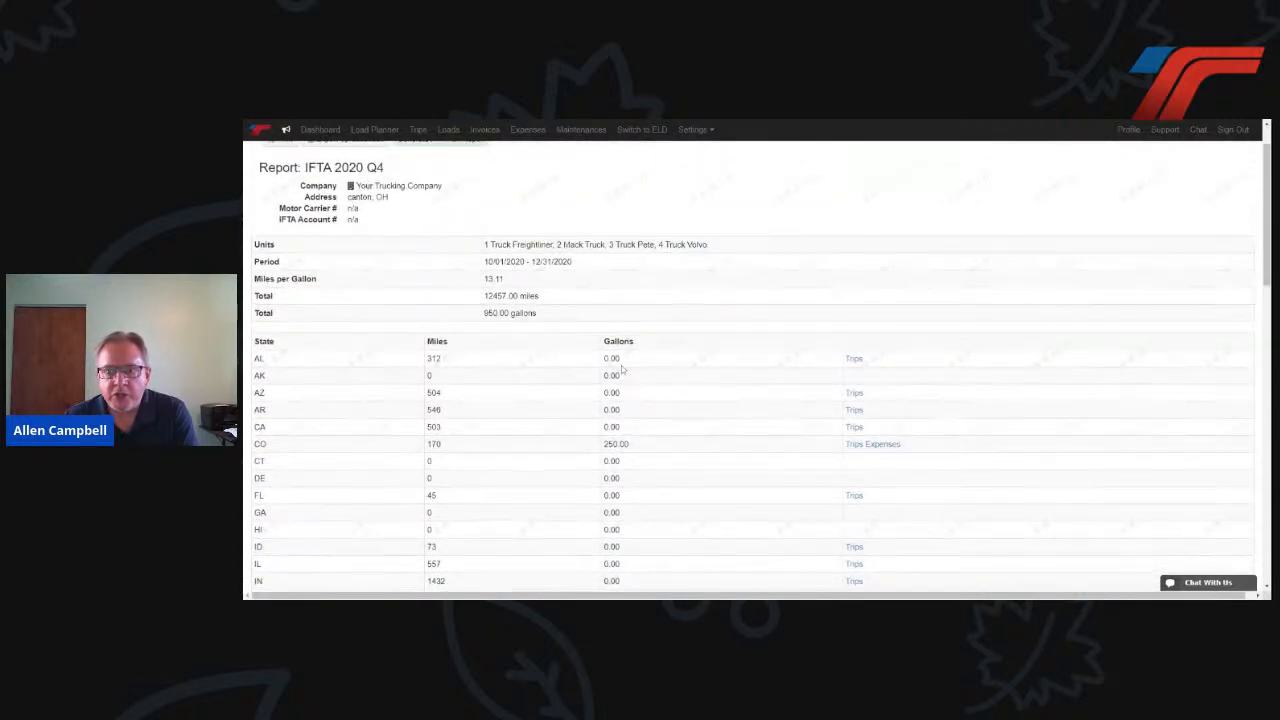
- Check the status of current trips and loads in the trips and loads lists
left_click(328, 136)
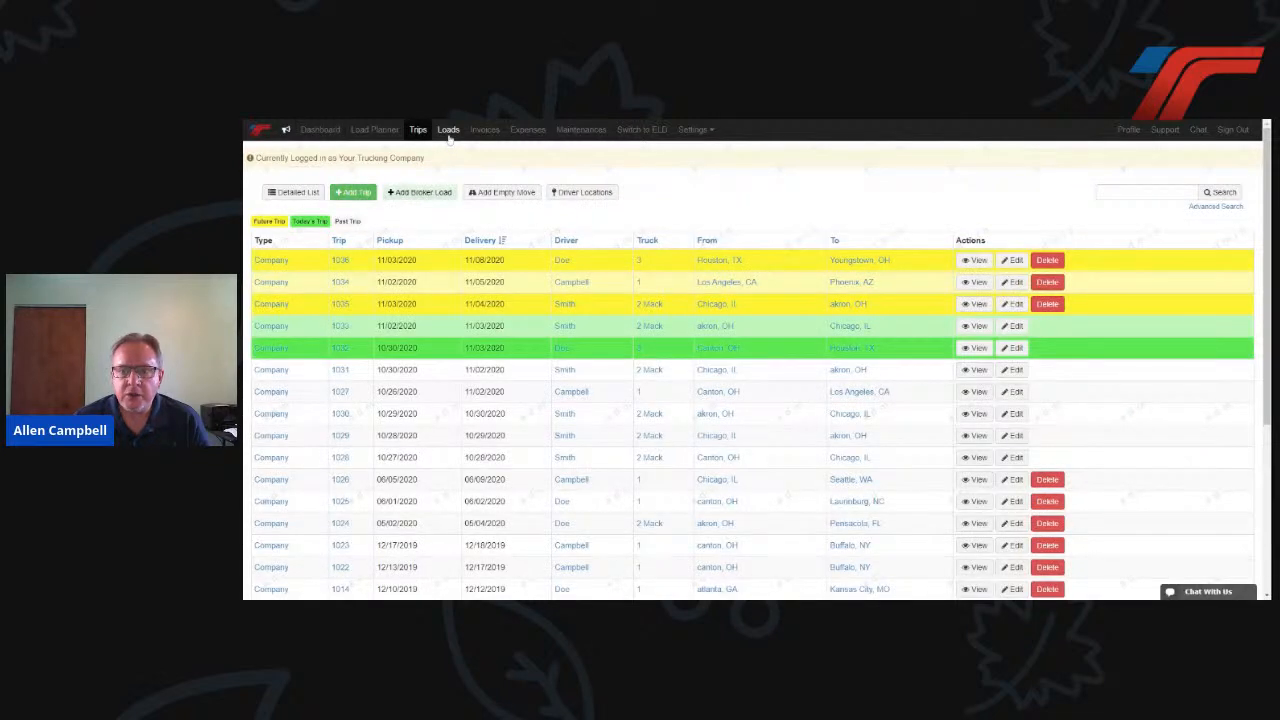
left_click(448, 133)
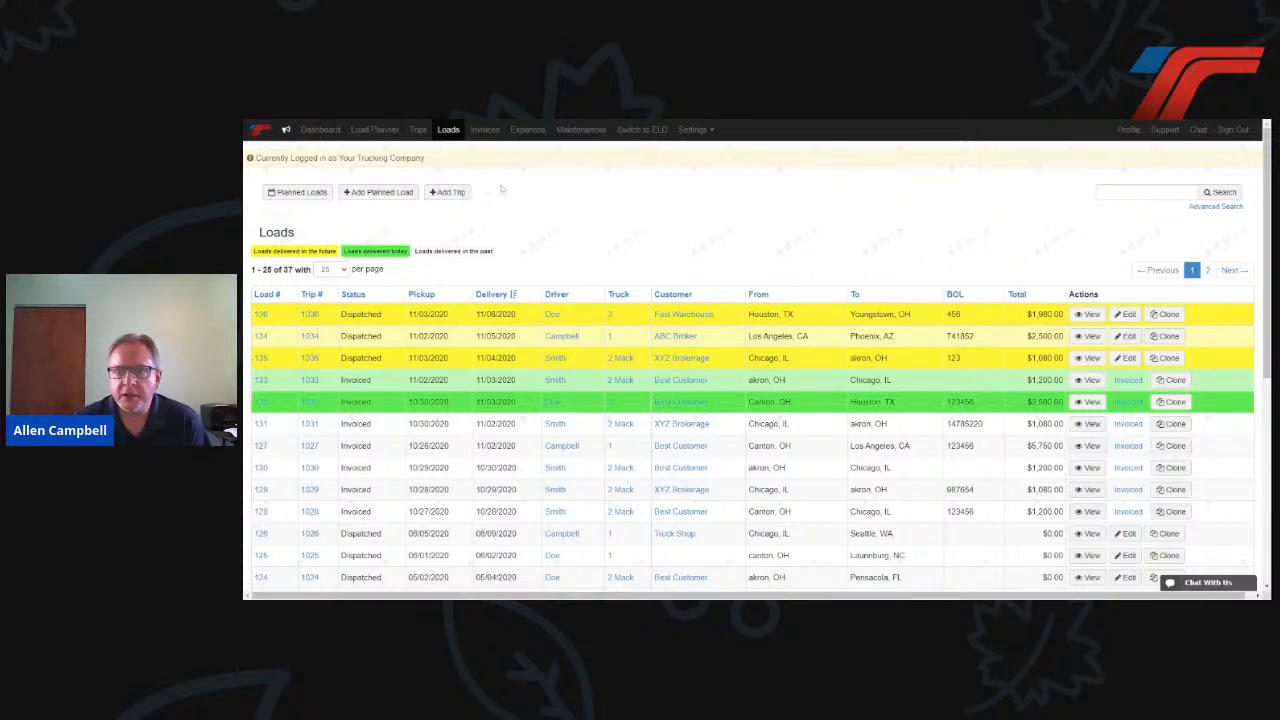
left_click(418, 130)
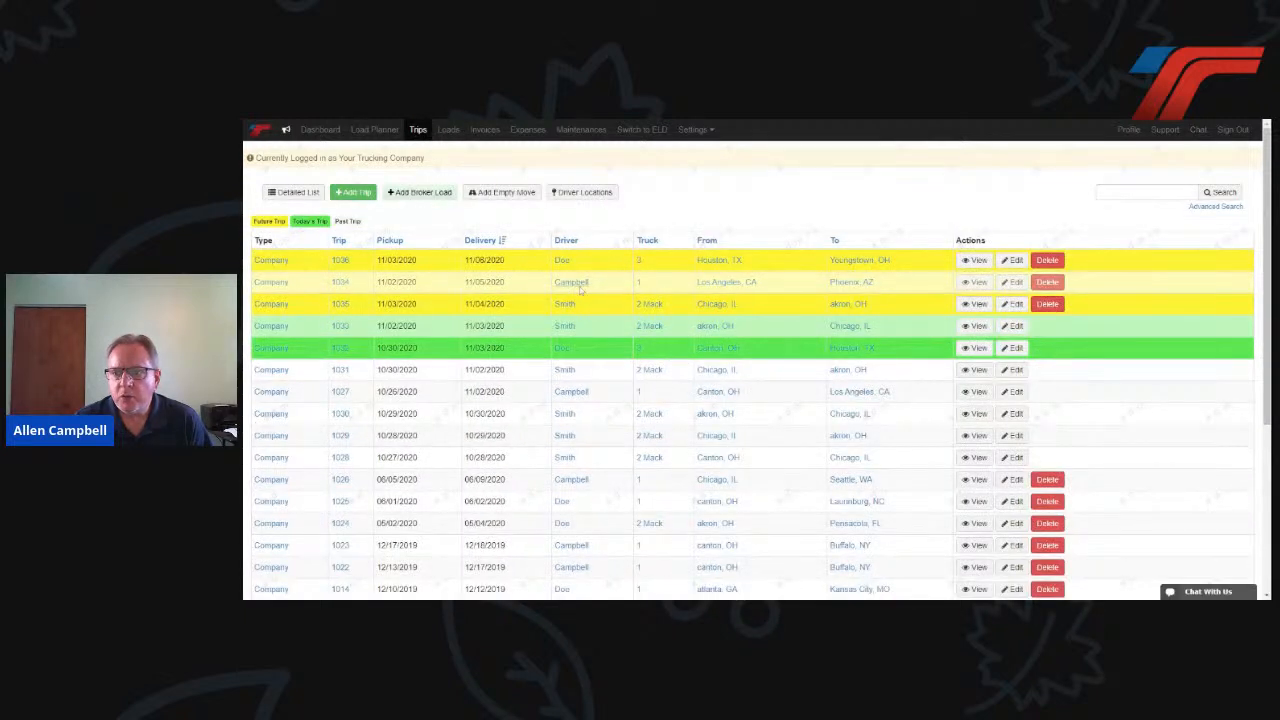
- View the Houston to Youngstown Trip #1036, look at the form for emailing its trip report, and return to the trips list
left_click(964, 264)
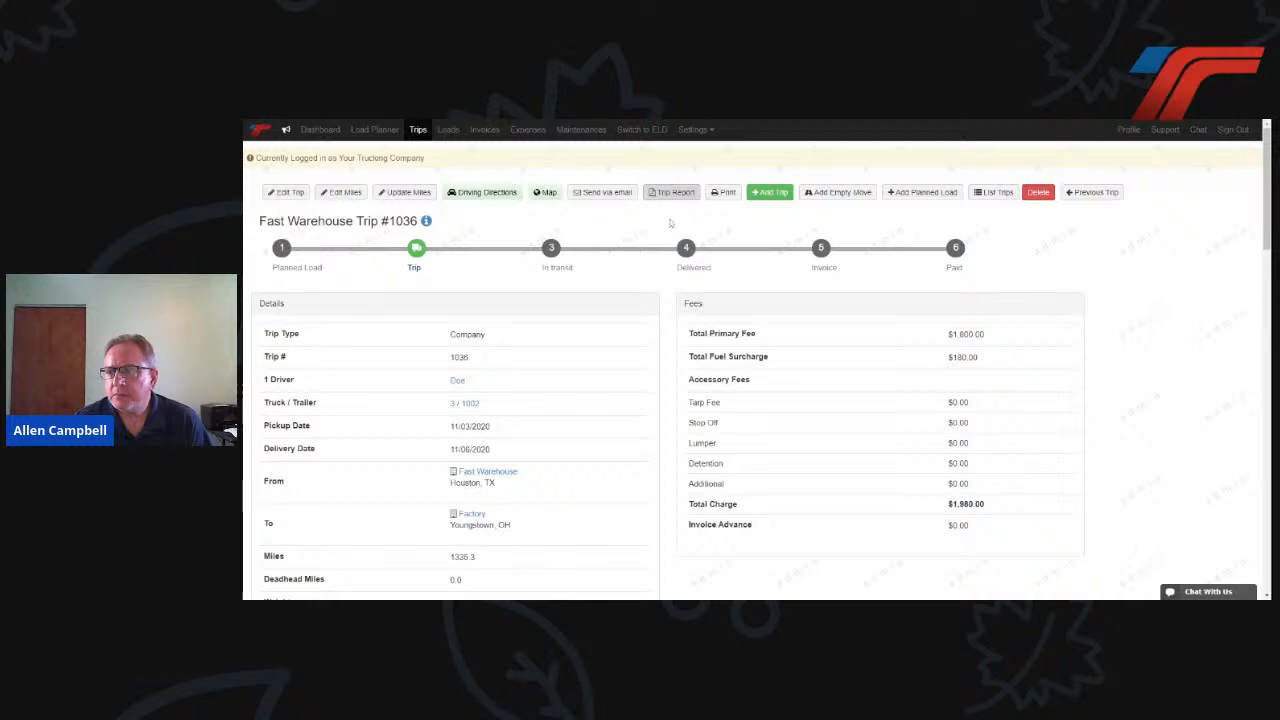
left_click(601, 193)
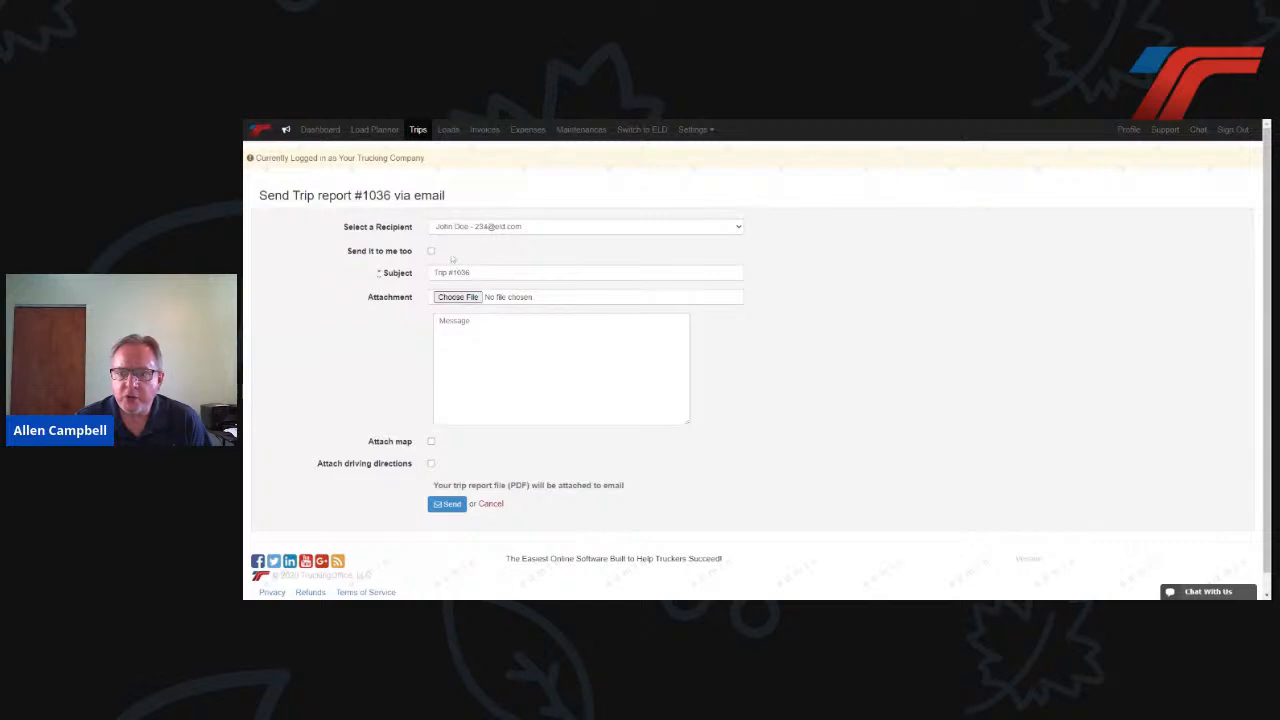
left_click(419, 132)
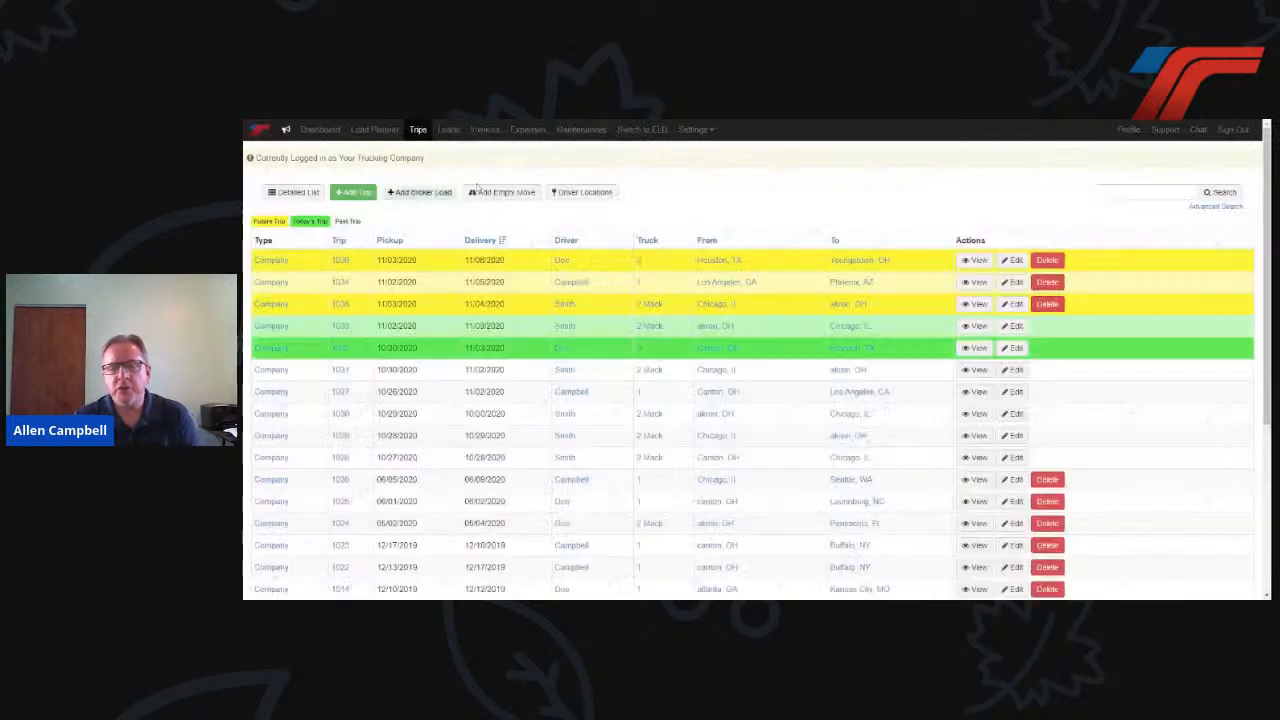